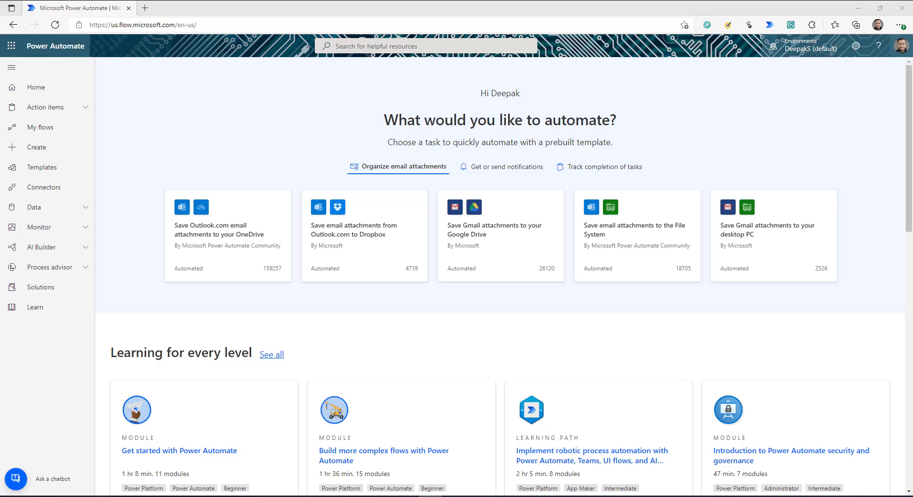
Step: Create an instant cloud flow that uses the "Manually trigger a flow" trigger, without giving it a name
click(199, 134)
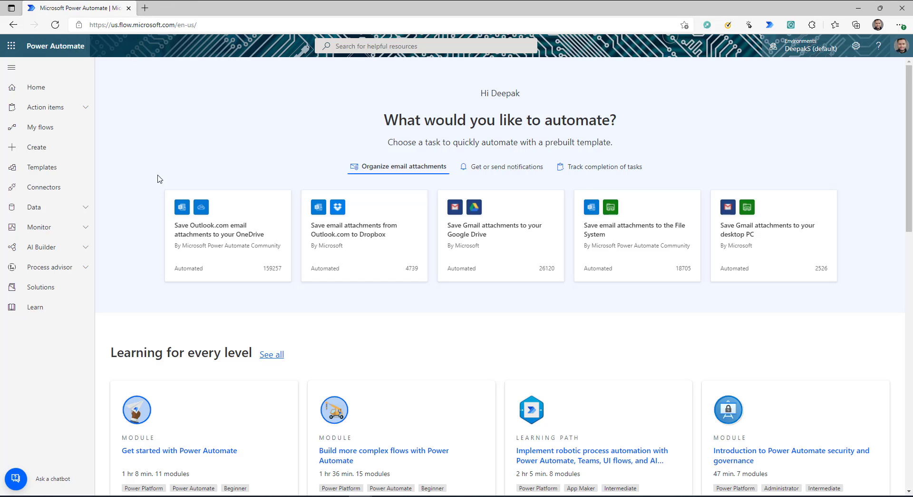
click(35, 146)
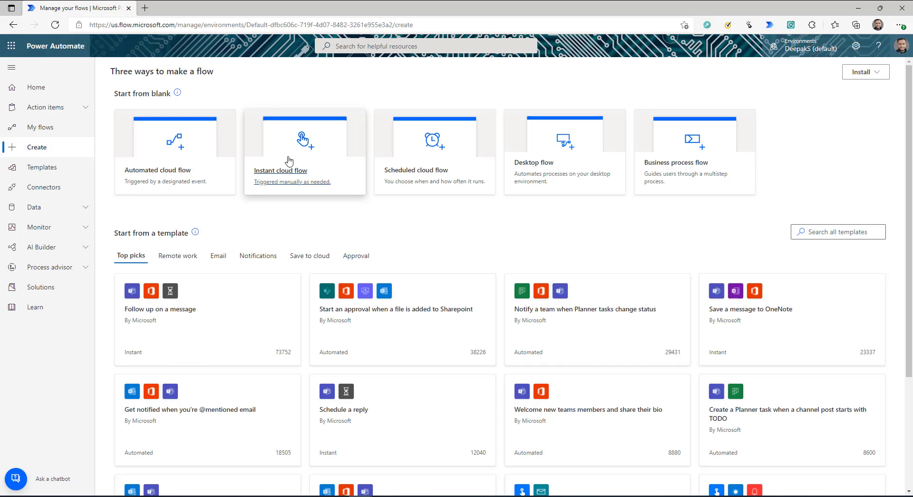
click(289, 161)
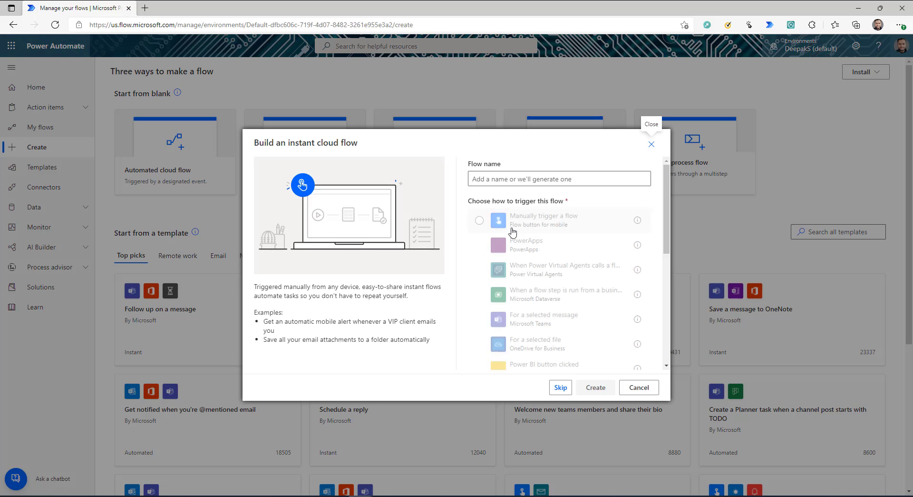
click(516, 223)
click(596, 386)
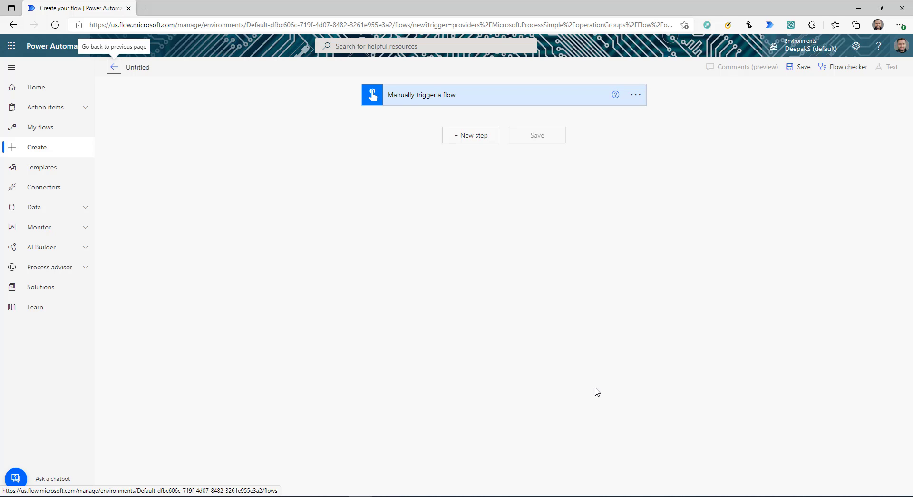
Step: Add the Excel Online (Business) "Update a row" action after the trigger and show its advanced options
click(468, 139)
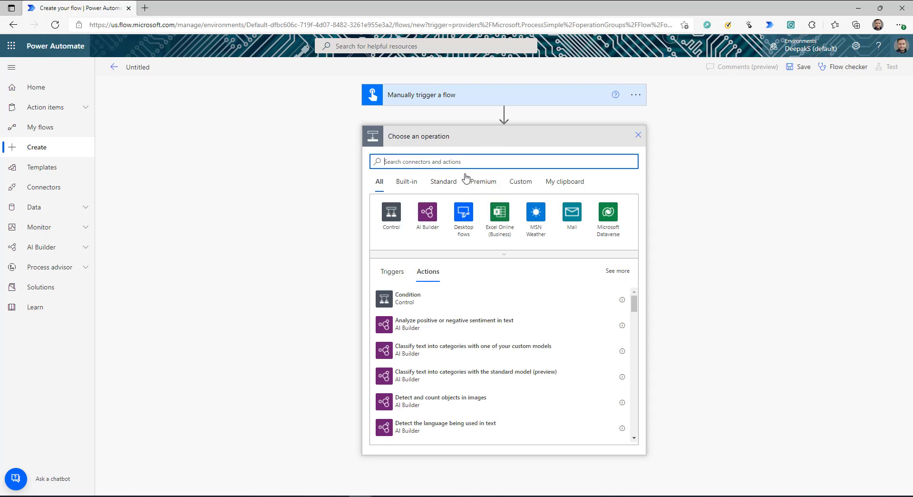
click(500, 216)
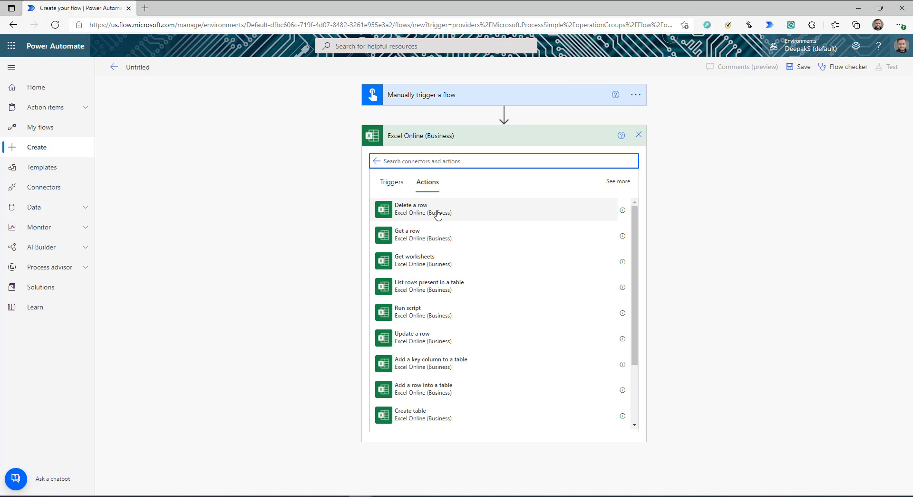
scroll(469, 356, down, 1)
scroll(470, 356, down, 2)
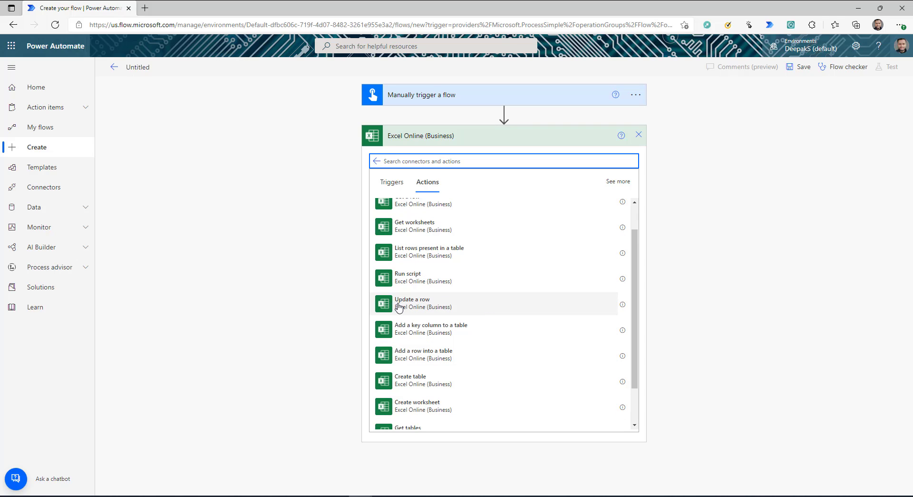
click(417, 308)
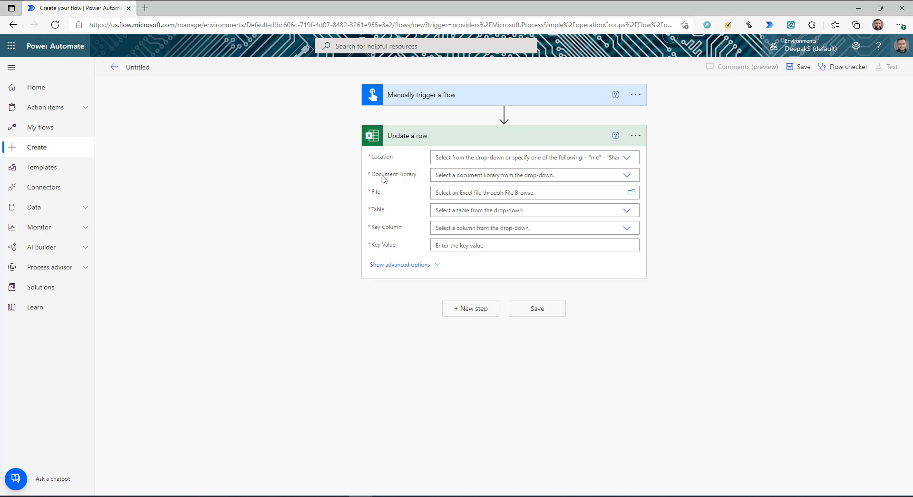
click(398, 265)
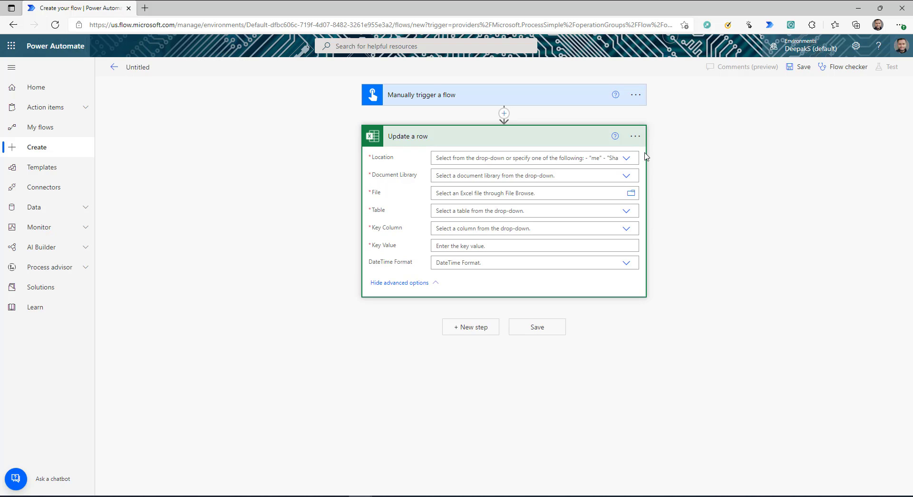
Step: Set the location of the "Update a row" action to "SharePoint Site - Communication site"
click(627, 161)
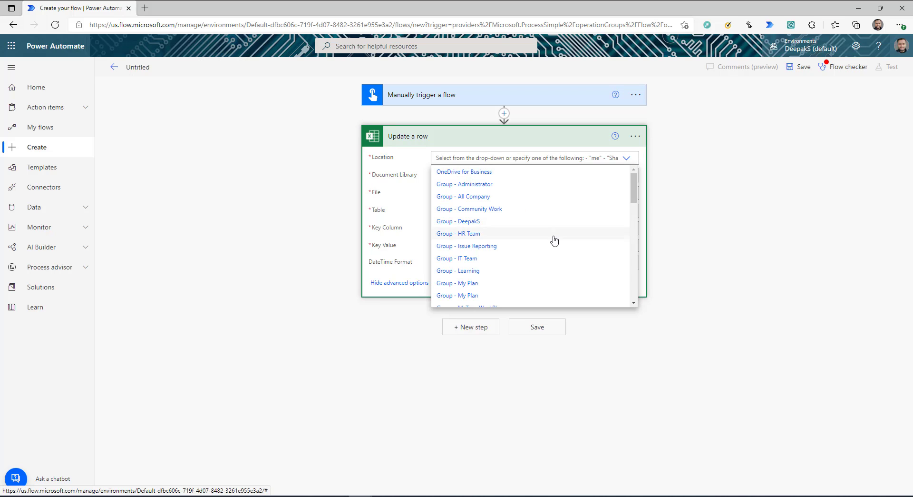
scroll(554, 241, down, 1)
scroll(554, 241, down, 5)
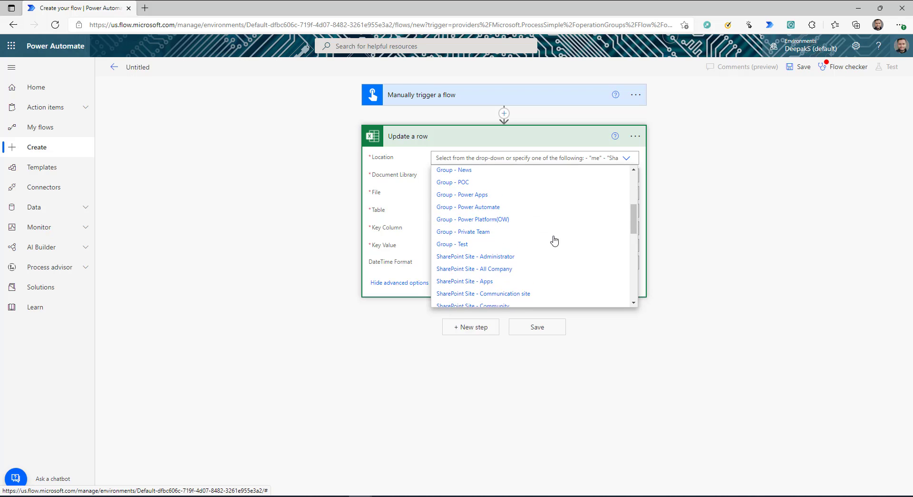
click(590, 228)
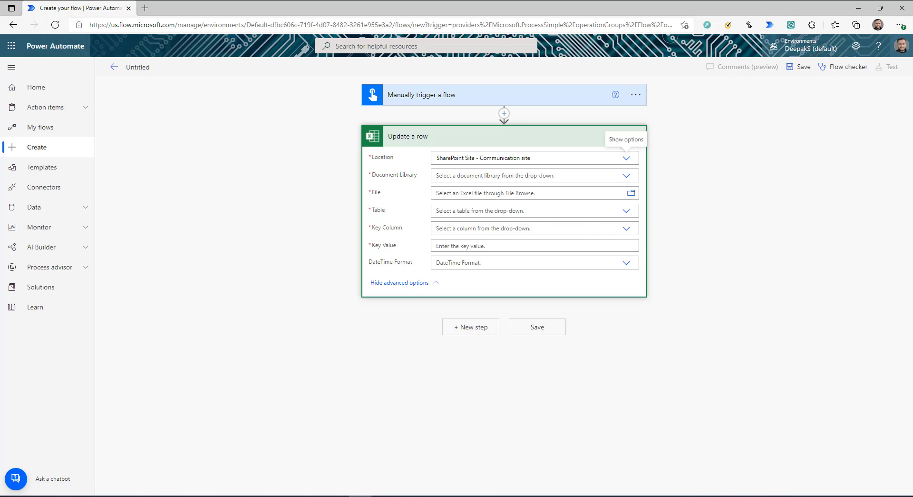
Step: Switch to the DocLib library on the SharePoint Communication site and open the Canada - Sample.xlsx workbook
drag(308, 81, 191, 8)
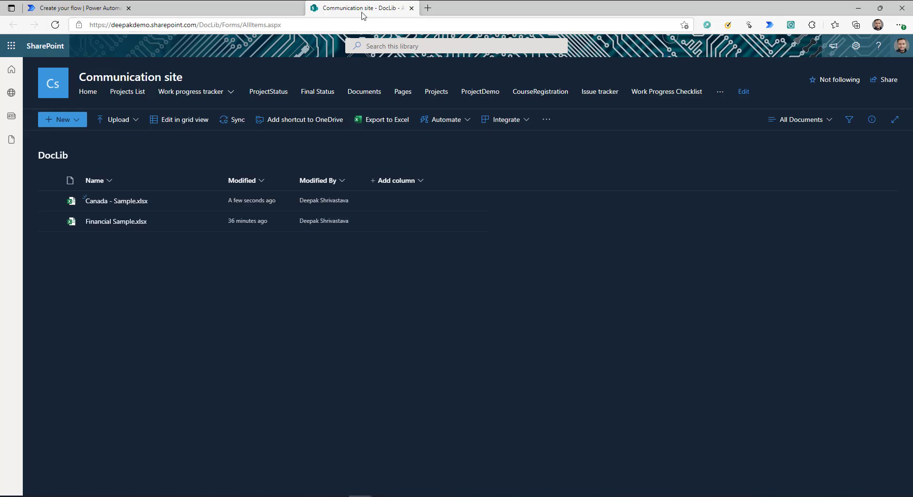
click(50, 200)
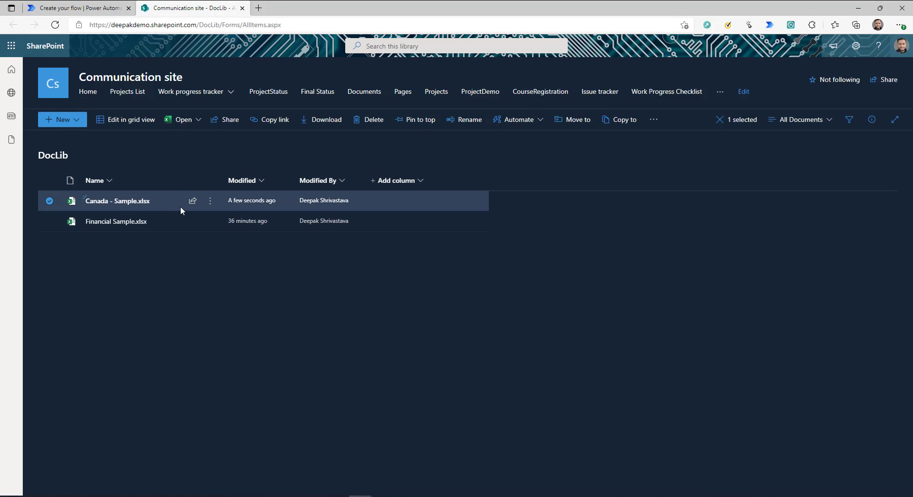
click(120, 201)
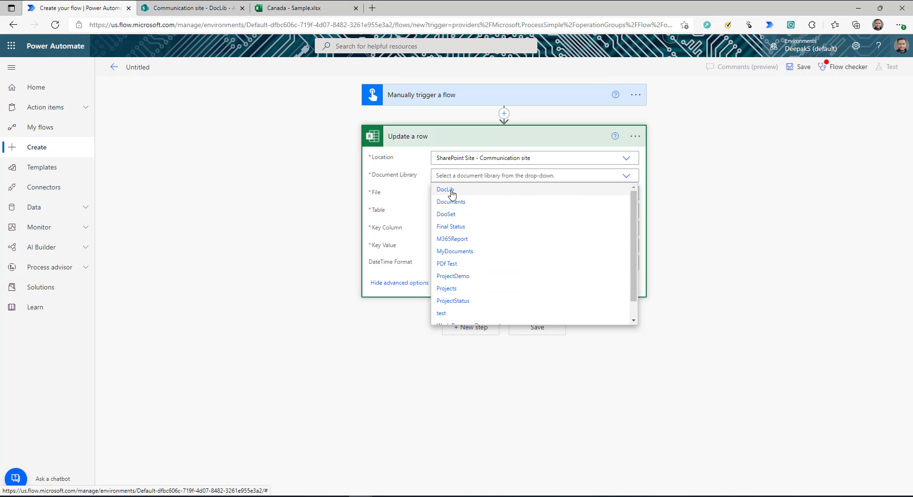
Step: Set the action's document library to DocLib and its file to /Canada - Sample.xlsx
click(420, 193)
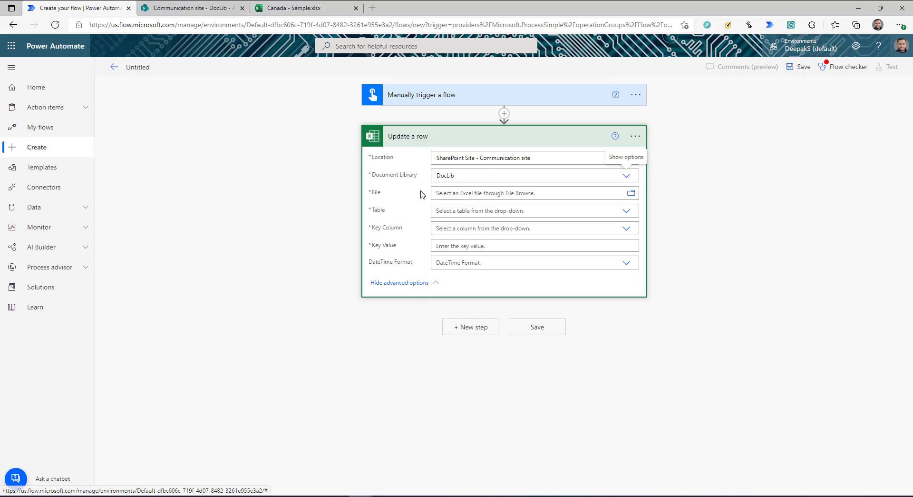
click(632, 193)
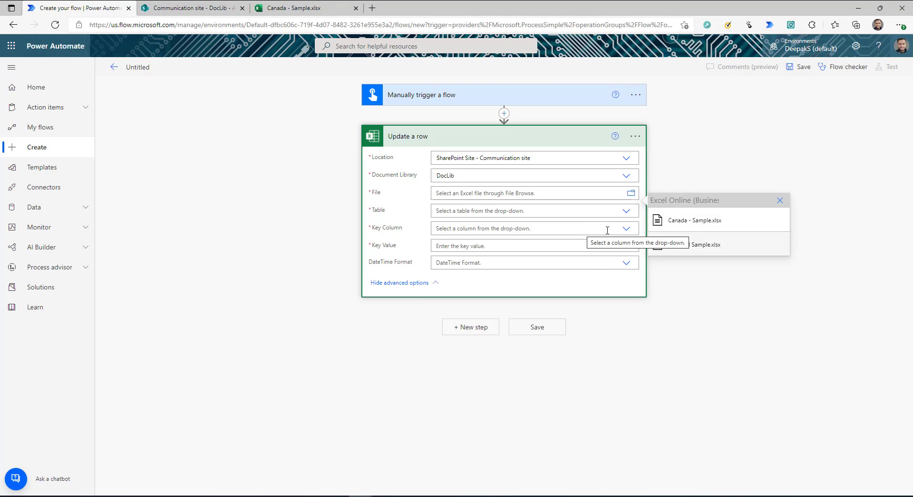
click(700, 220)
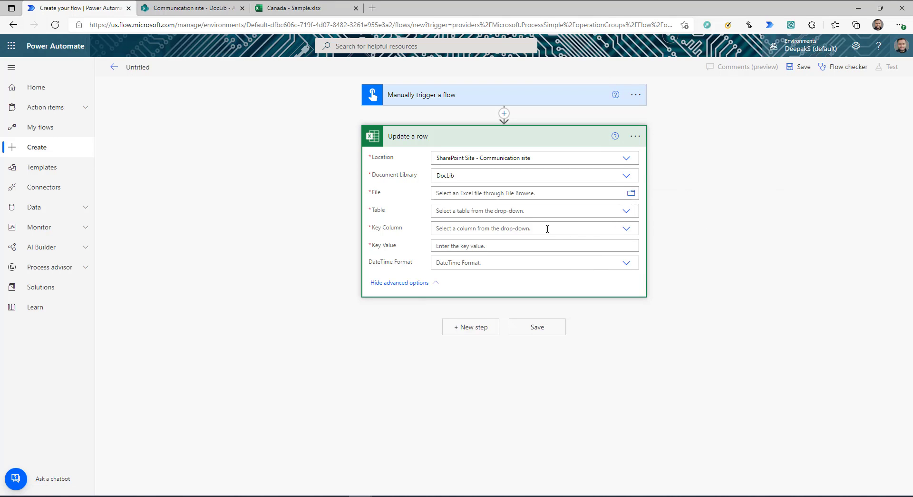
Step: Check the table's name in the Canada - Sample workbook in Excel, and choose Table1 as the flow action's table
click(626, 210)
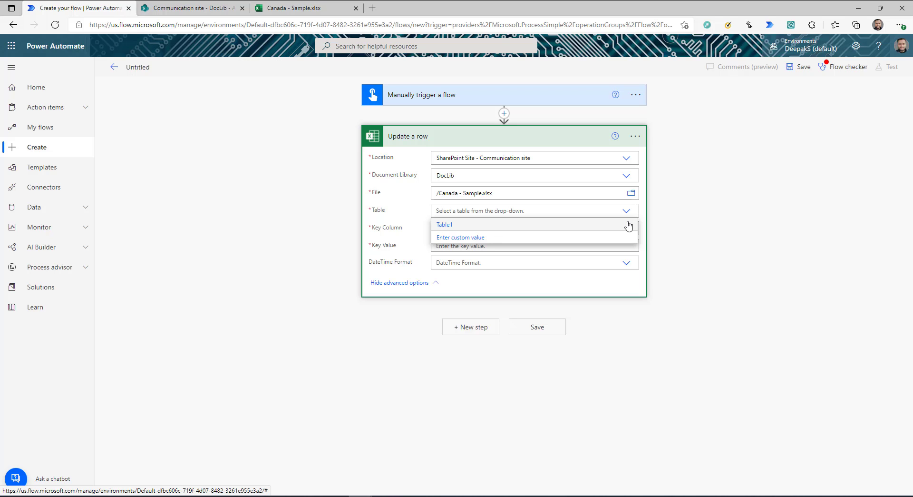
click(269, 6)
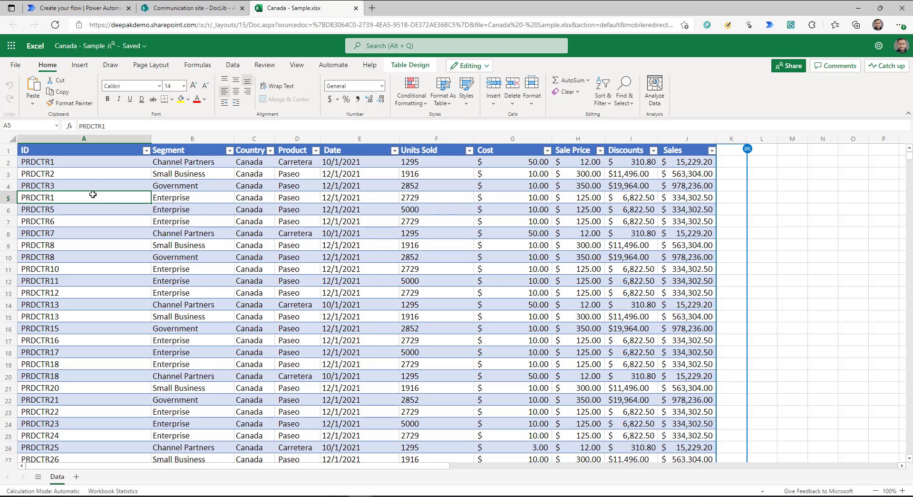
click(410, 65)
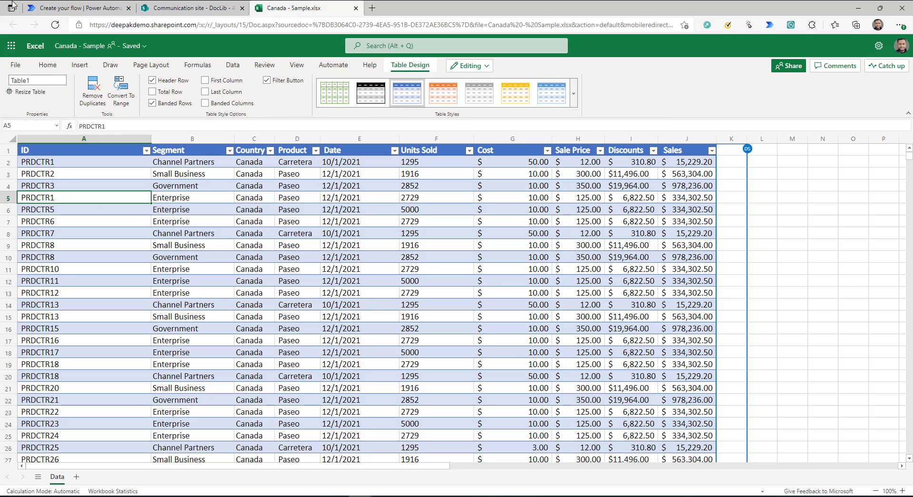
click(36, 5)
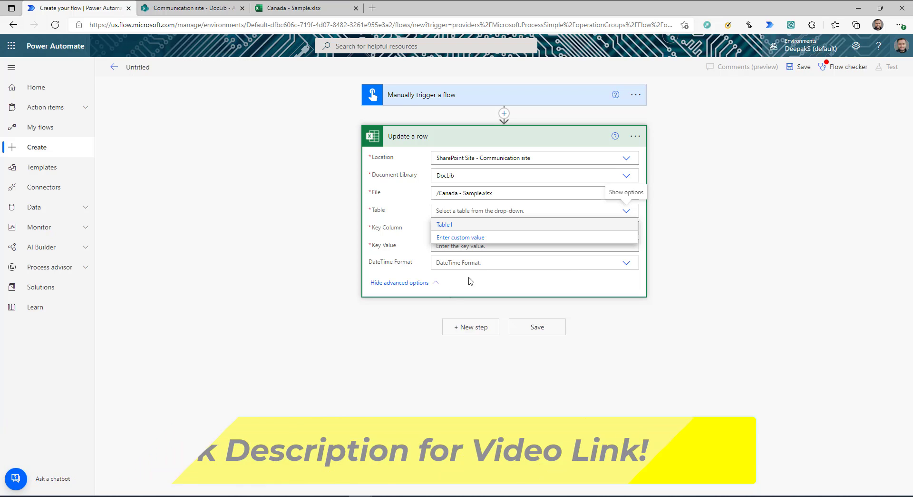
click(444, 224)
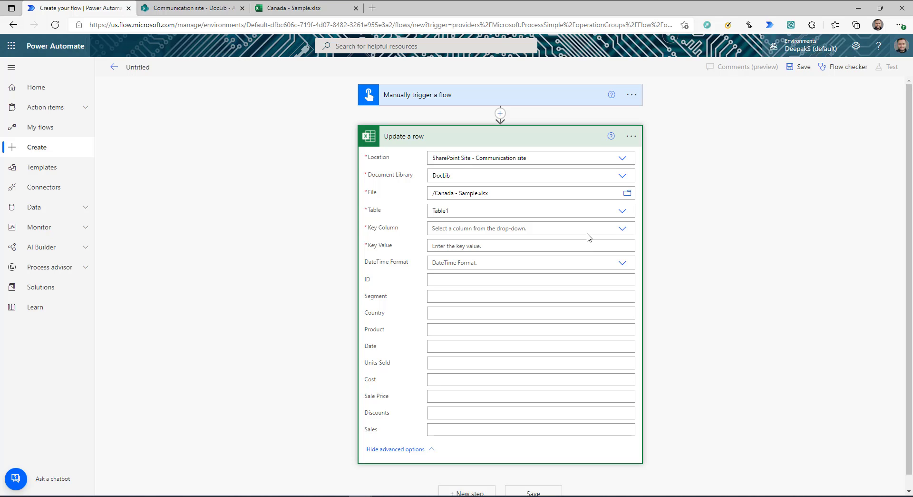
Step: Look up the identifier column in the Excel workbook and set the flow action's key column to ID
click(292, 7)
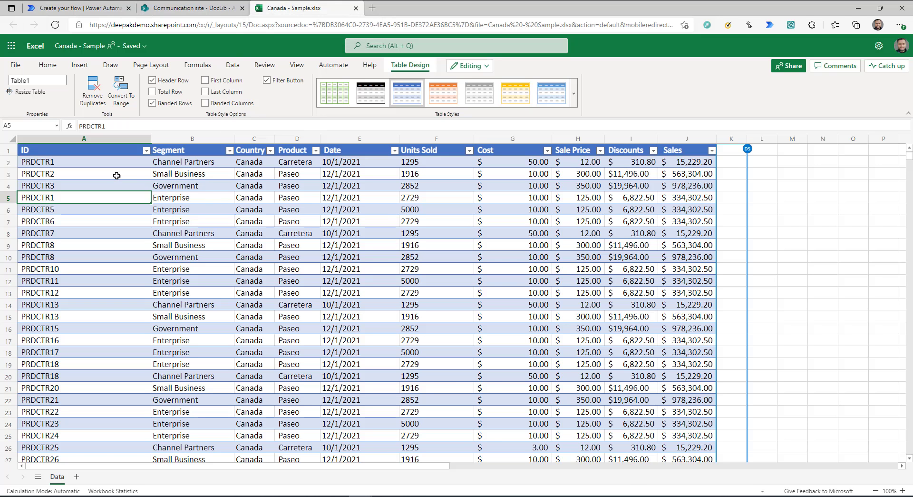
click(72, 151)
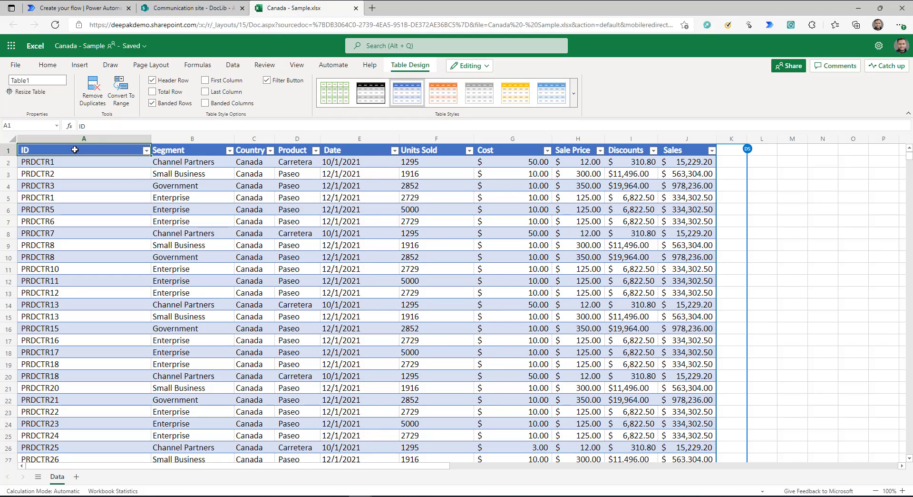
click(51, 6)
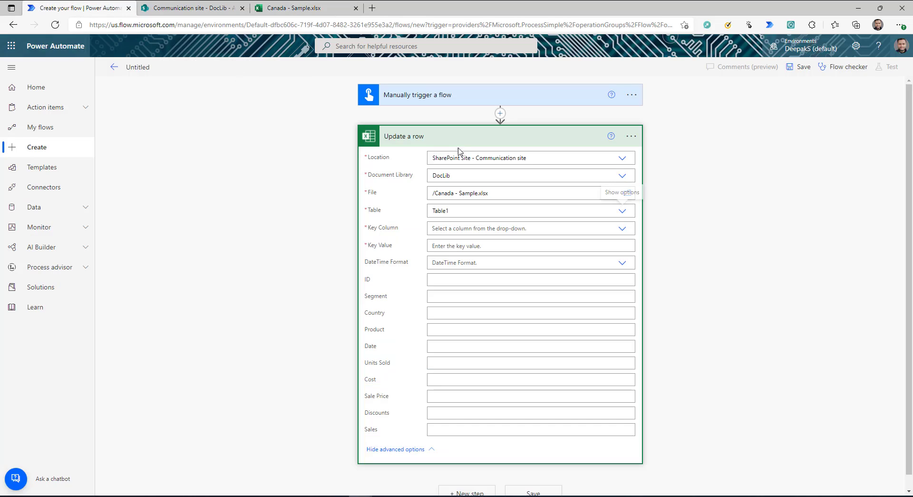
click(623, 229)
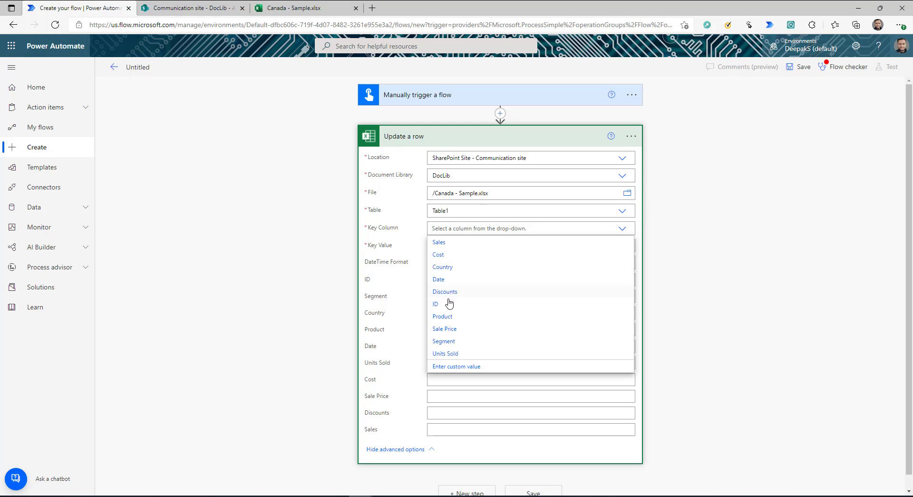
click(435, 305)
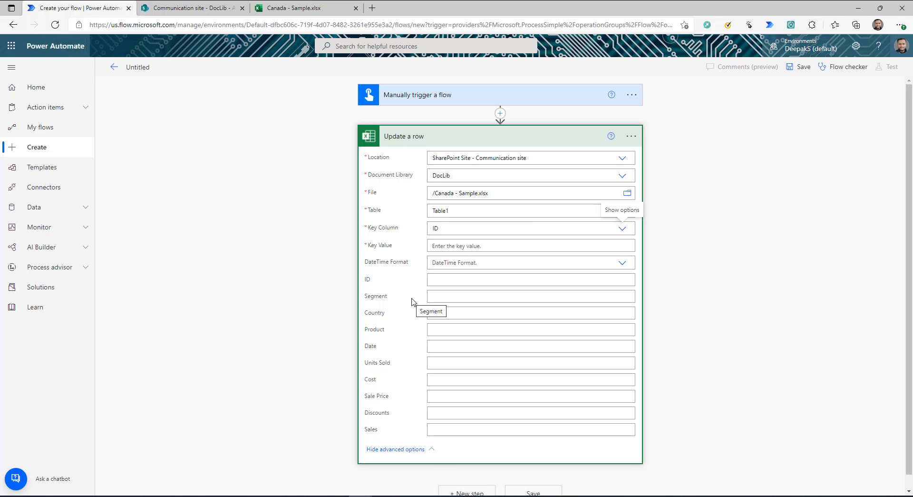
Step: Copy the ID in row 4 of the Excel table and enter PRDCTR3 as the action's key value in the flow
click(504, 246)
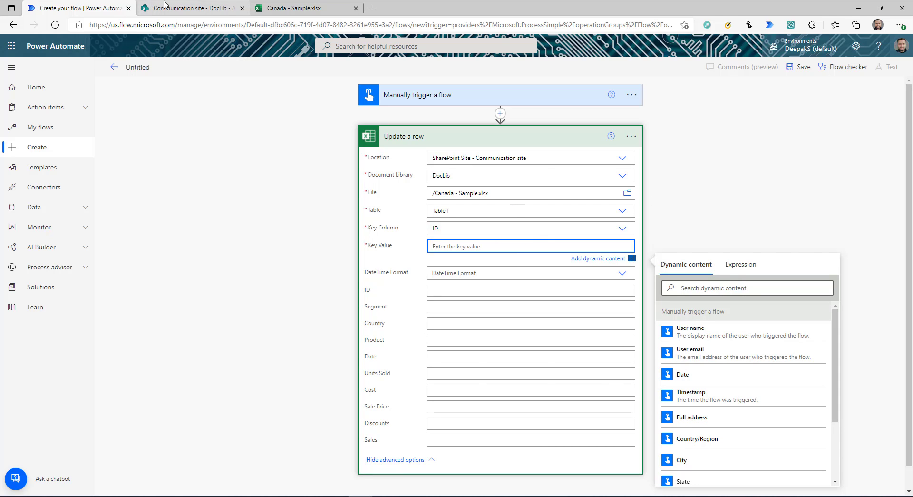
click(290, 8)
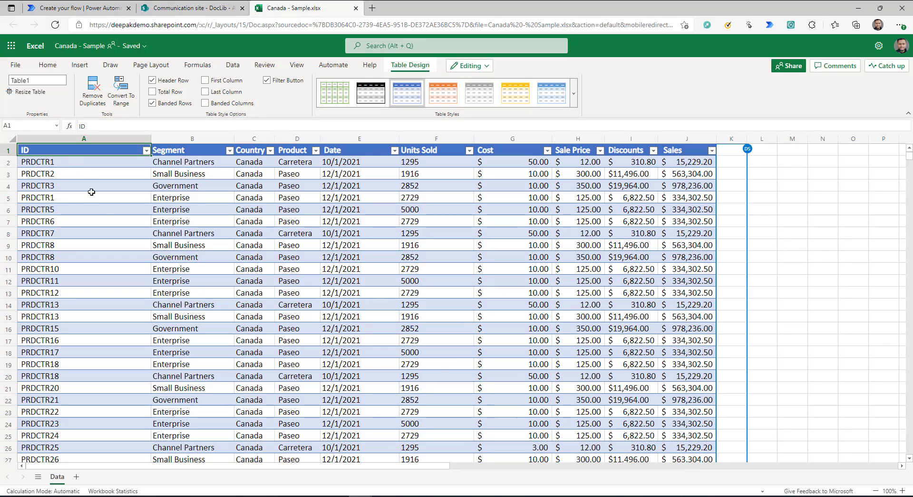
click(50, 186)
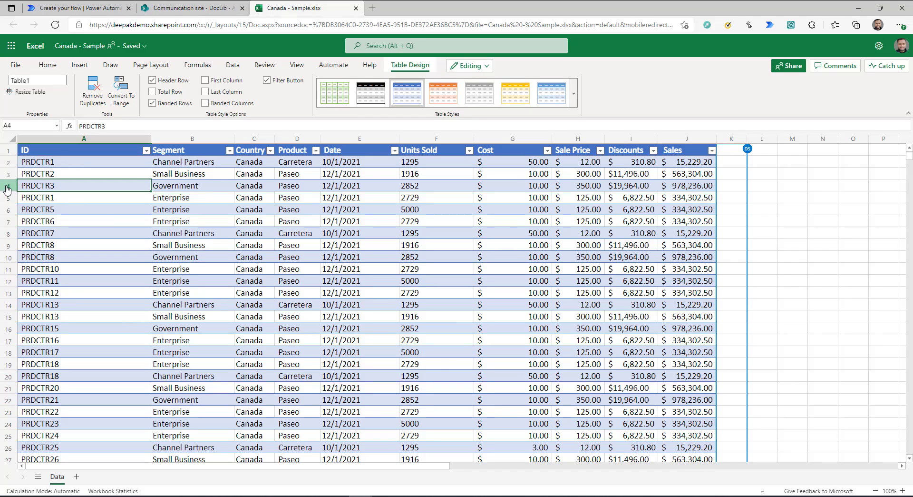
click(8, 186)
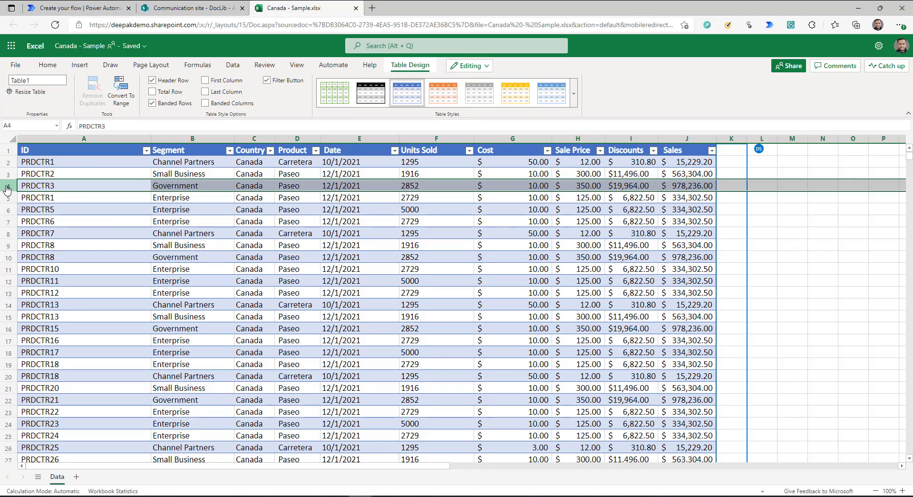
double_click(53, 186)
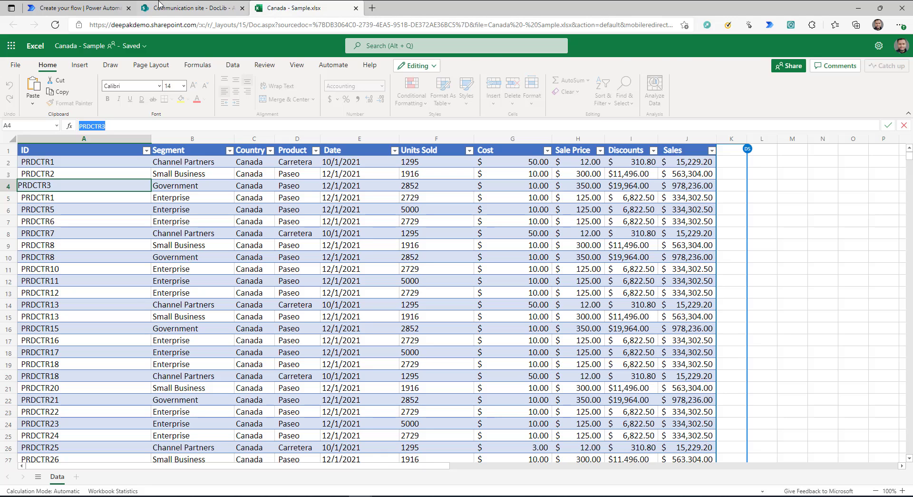
click(104, 6)
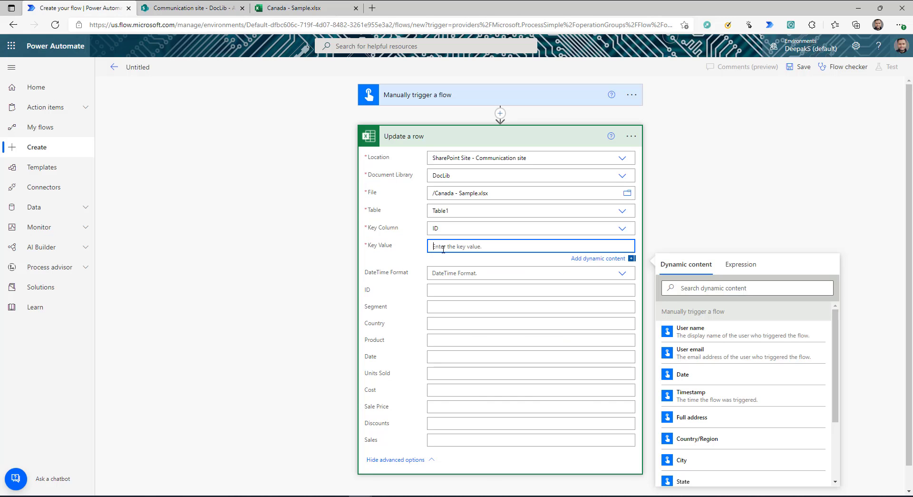
text(PRDCTR3)
click(418, 257)
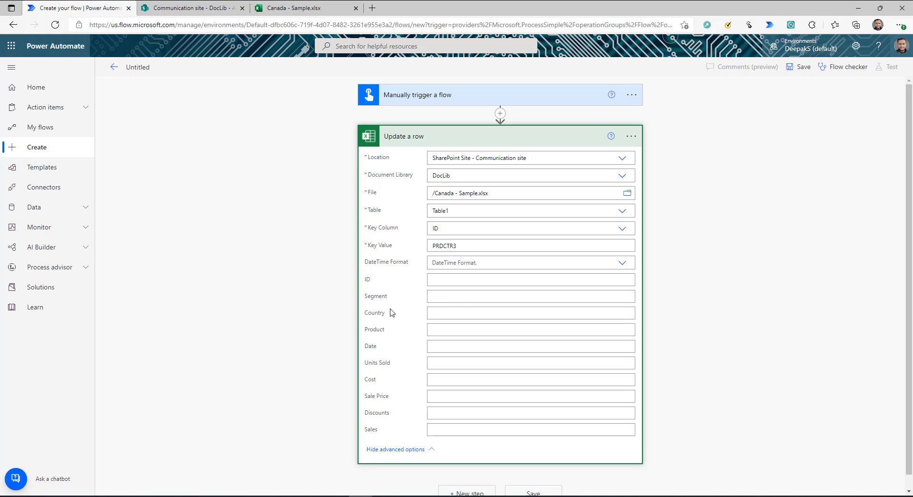
Step: Set the action's Units Sold value to 500 and check the current units sold in row 4 of the Excel table
click(456, 362)
text(500)
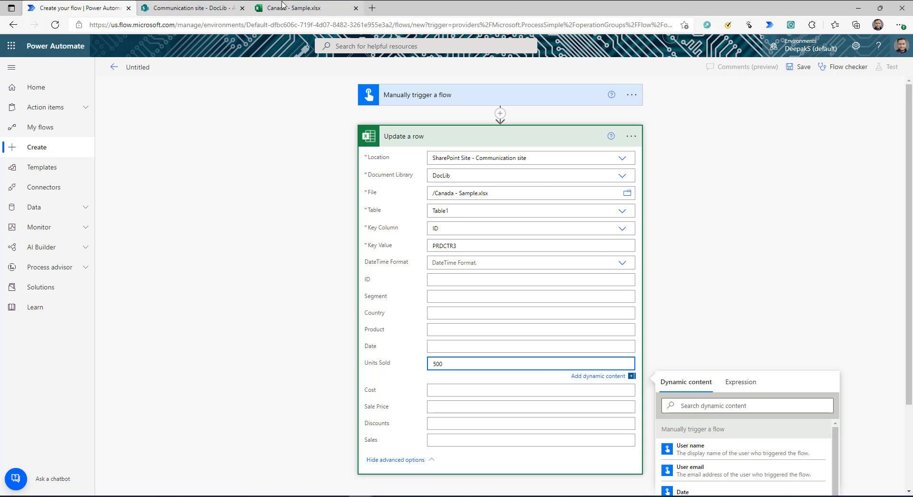
click(299, 8)
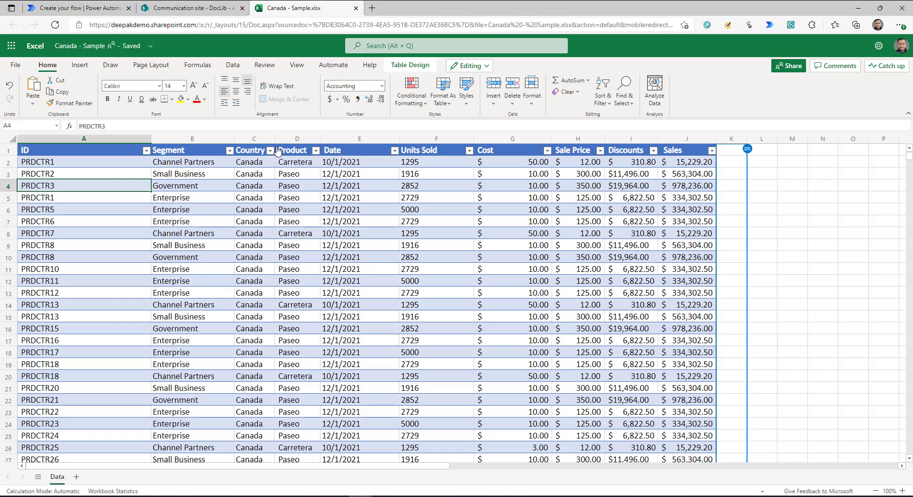
click(419, 188)
click(78, 8)
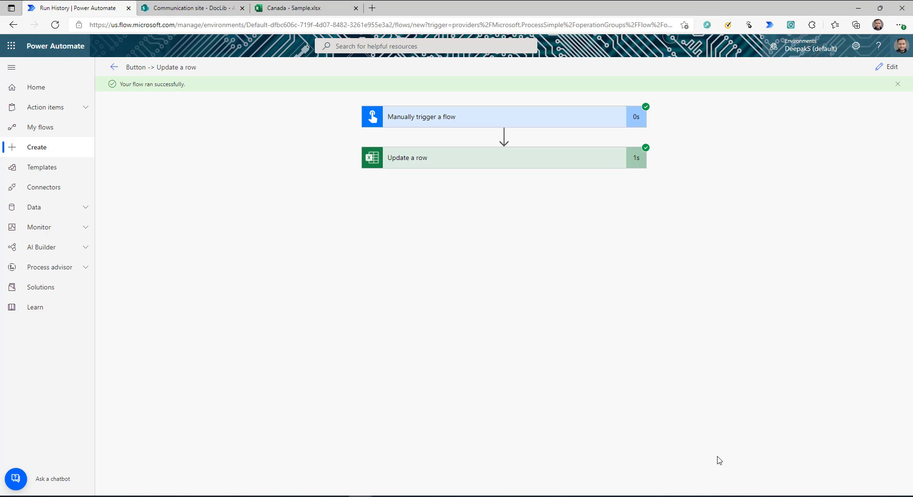
Step: Review the Update a row run's inputs and outputs, check row 4 in the Excel table, and reopen the flow for editing
click(488, 155)
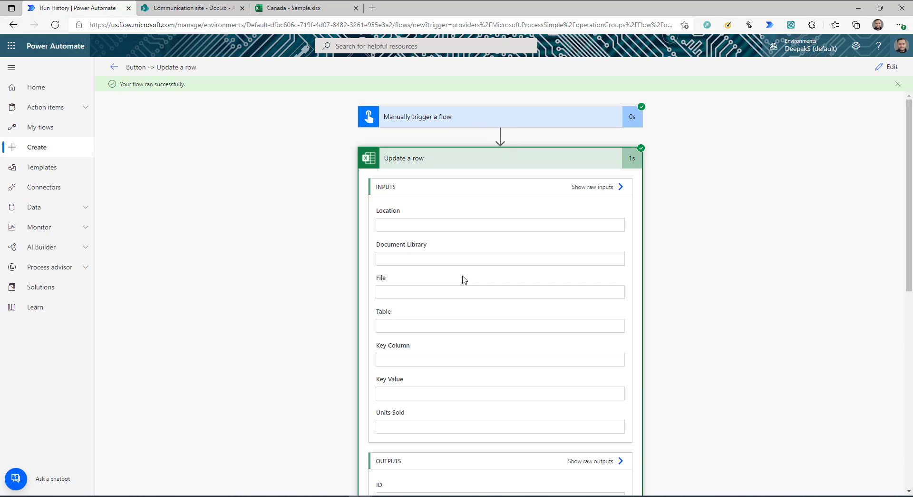
scroll(465, 316, down, 5)
click(295, 8)
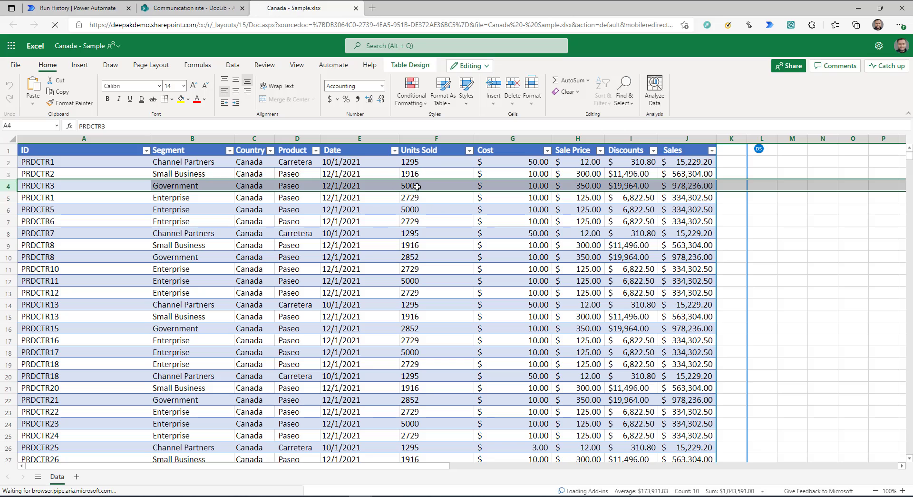
click(106, 7)
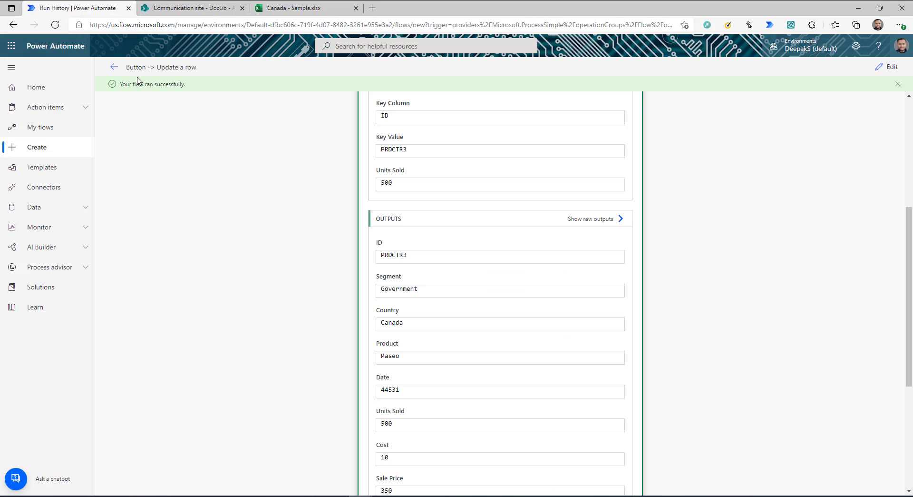
click(886, 66)
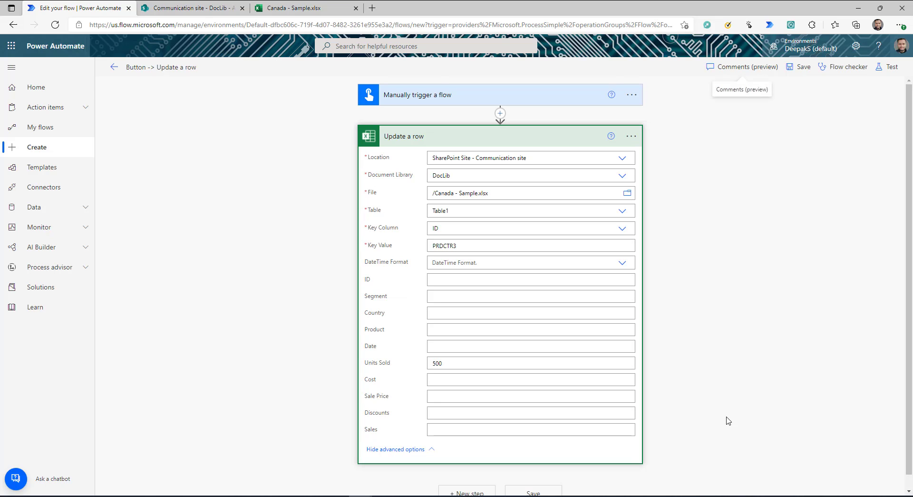
Step: Examine the ID column of the Excel table for values that repeat across rows
click(320, 5)
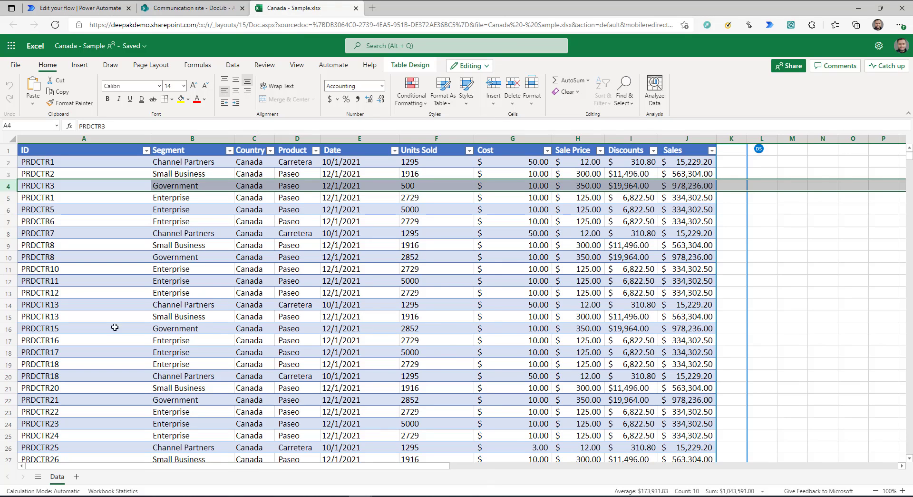
click(64, 150)
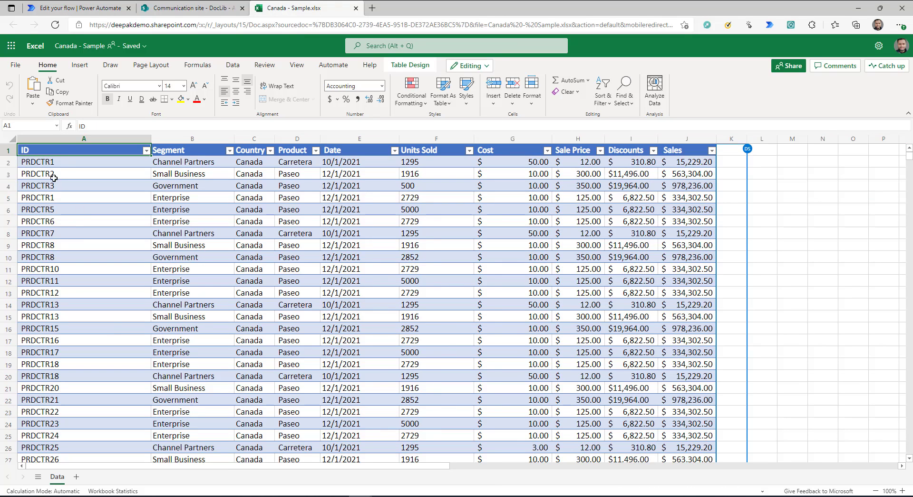
click(54, 165)
click(57, 198)
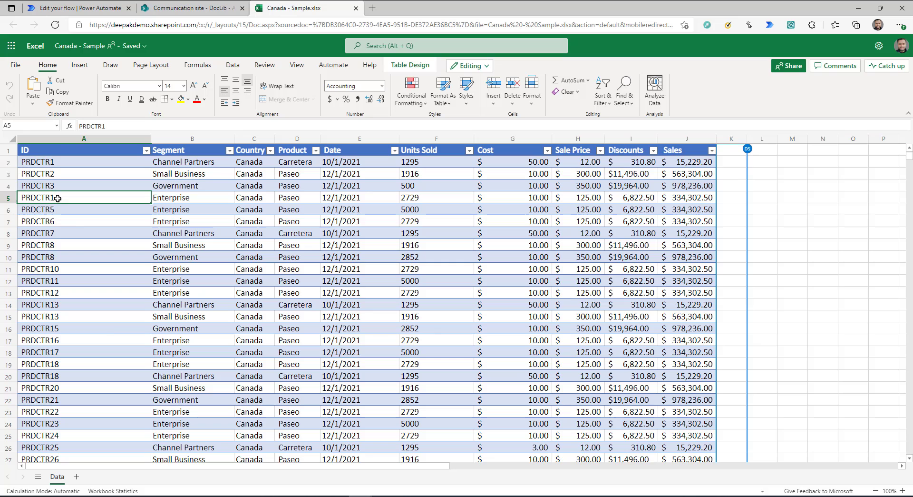
click(50, 162)
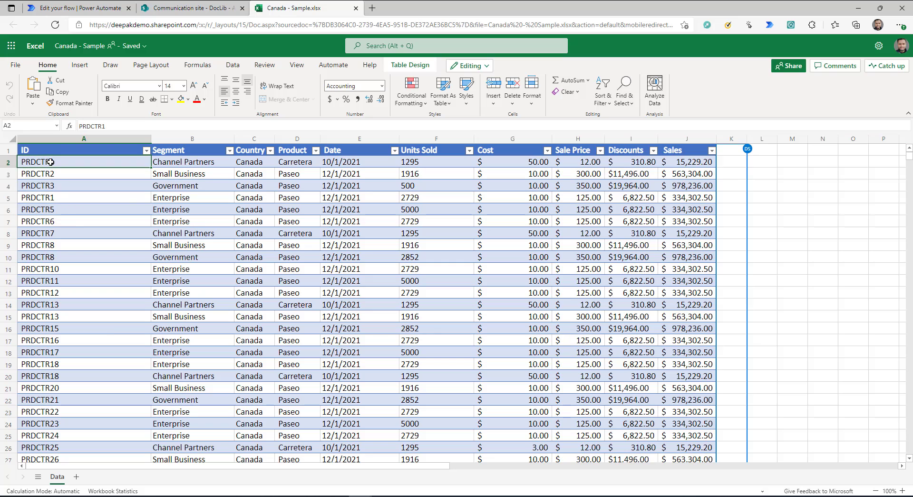
click(51, 198)
click(61, 246)
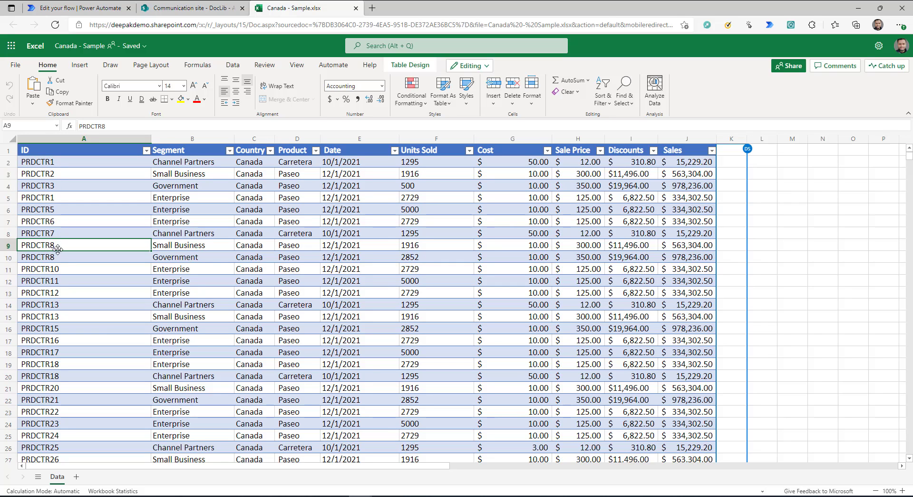
click(57, 258)
click(58, 308)
click(58, 316)
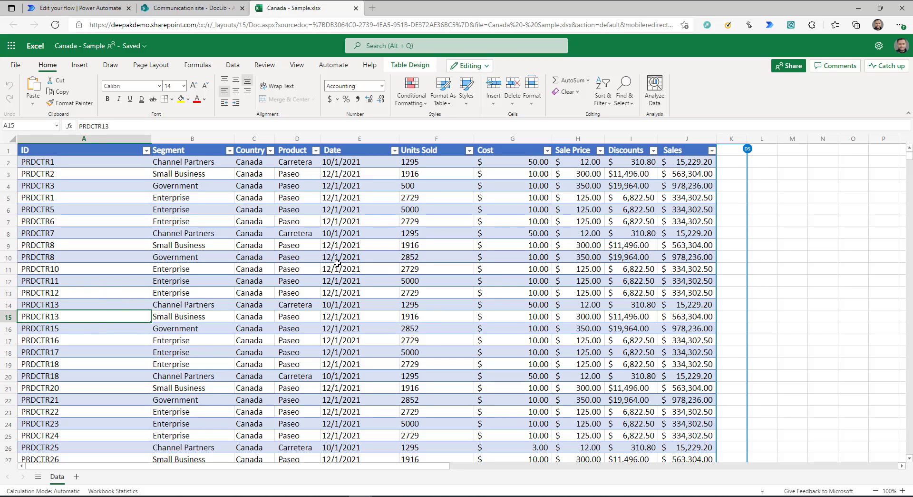
Step: Review the flow action's key settings and examine row 2's ID, segment, country and product cells in Excel for a unique combination
click(116, 5)
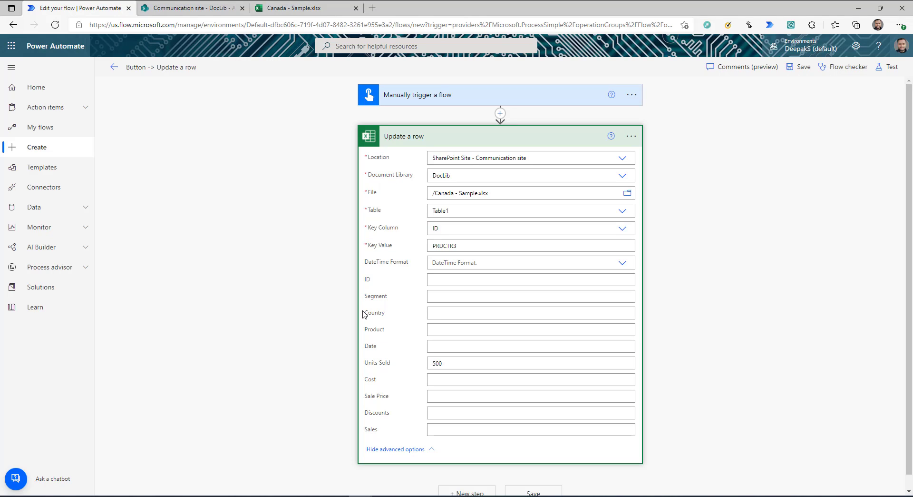
click(293, 7)
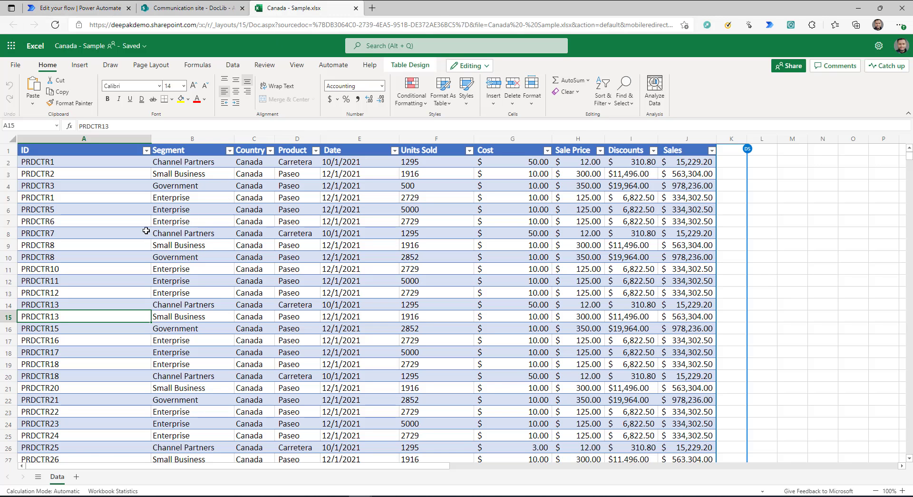
click(345, 234)
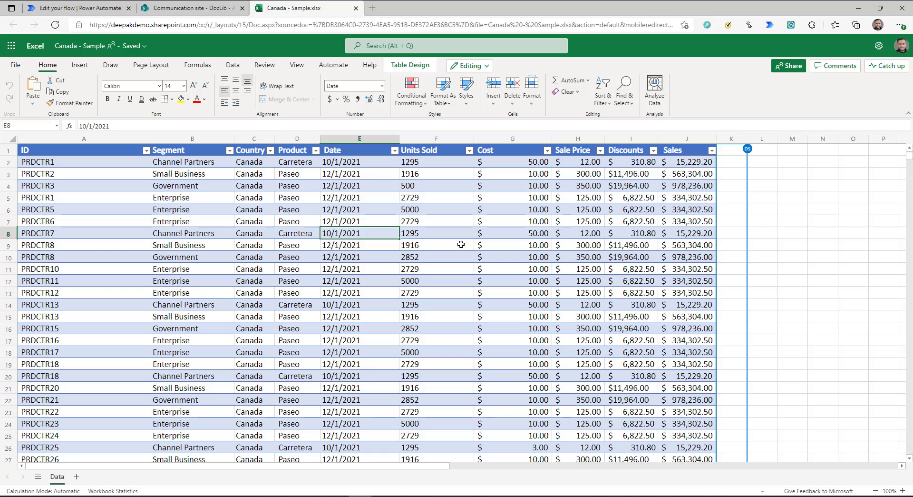
click(736, 147)
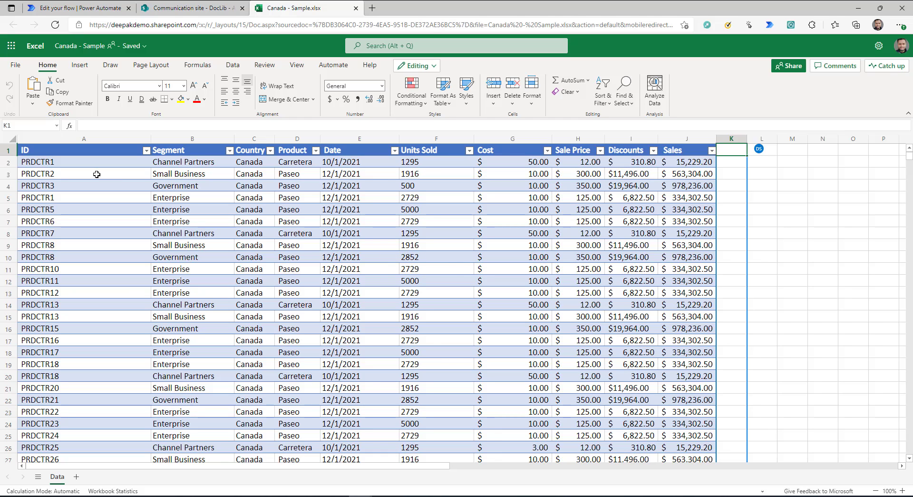
click(86, 163)
click(176, 166)
click(238, 163)
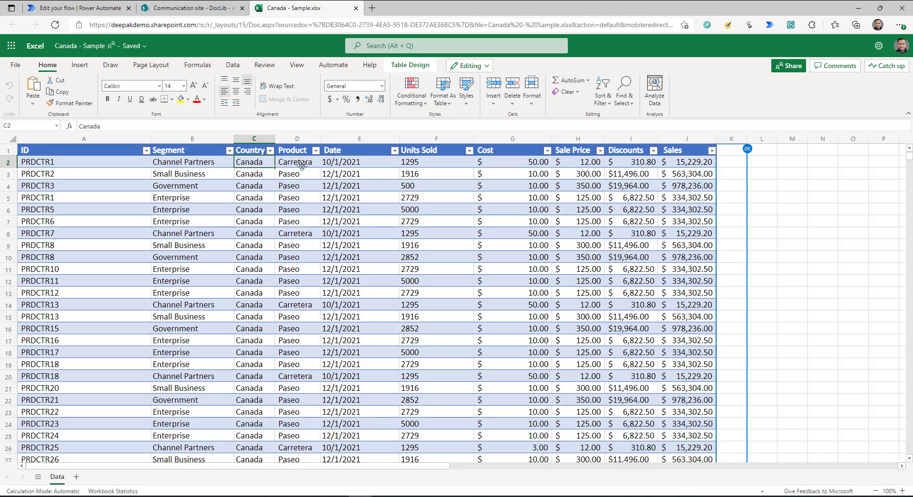
click(307, 166)
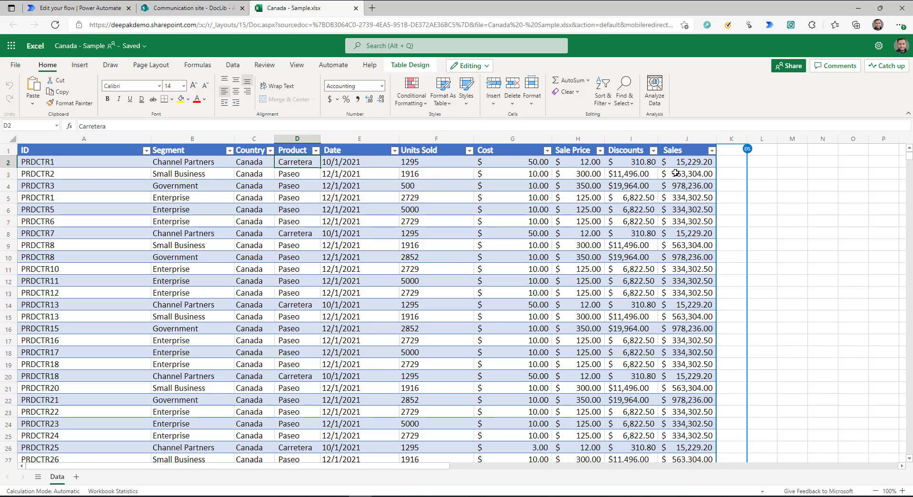
Step: Add a UID column to the table by entering the header UID in cell K1
click(725, 151)
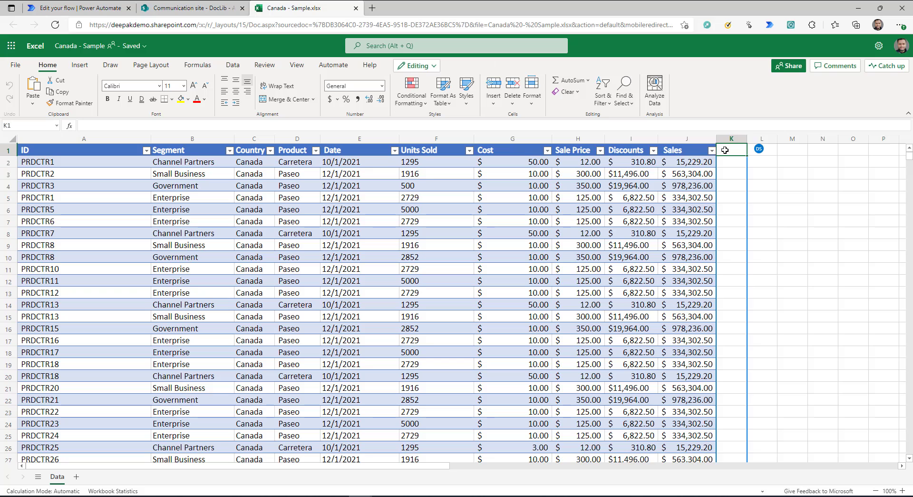
text(U)
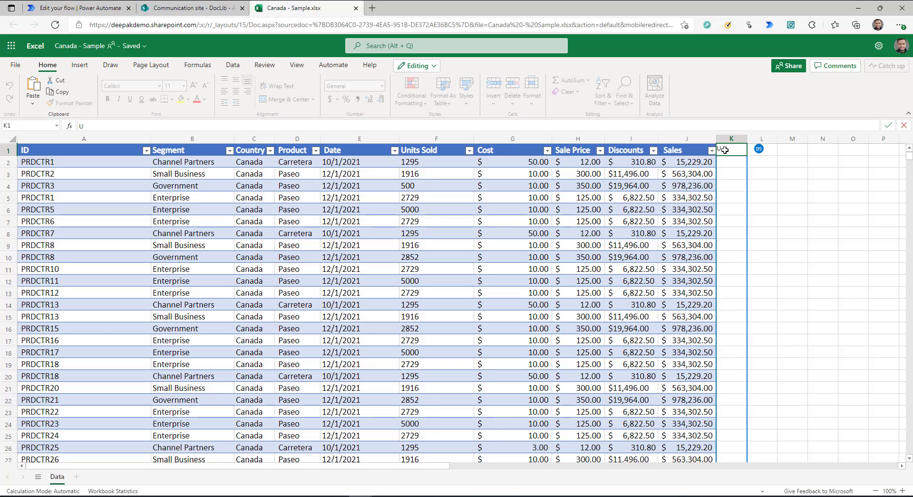
text(ID)
key(Return)
Step: Fill the UID column with a CONCAT formula in K2 joining the ID, Country and Product cells A2, C2 and D2
click(730, 126)
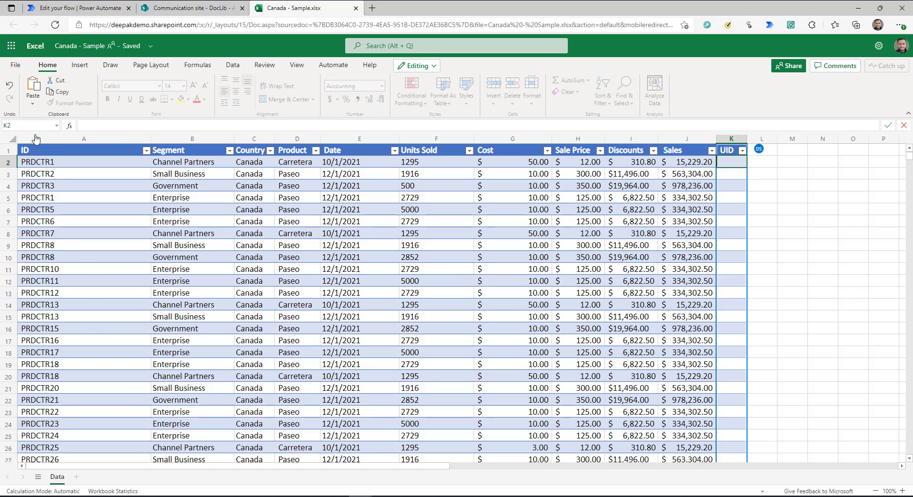
text(concat()
key(Home)
text(=)
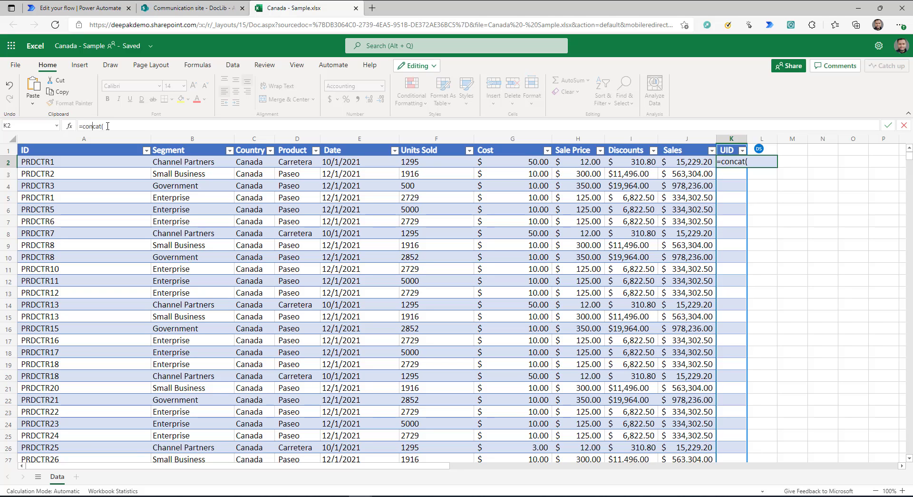
key(Right)
key(Right)
click(50, 163)
click(254, 163)
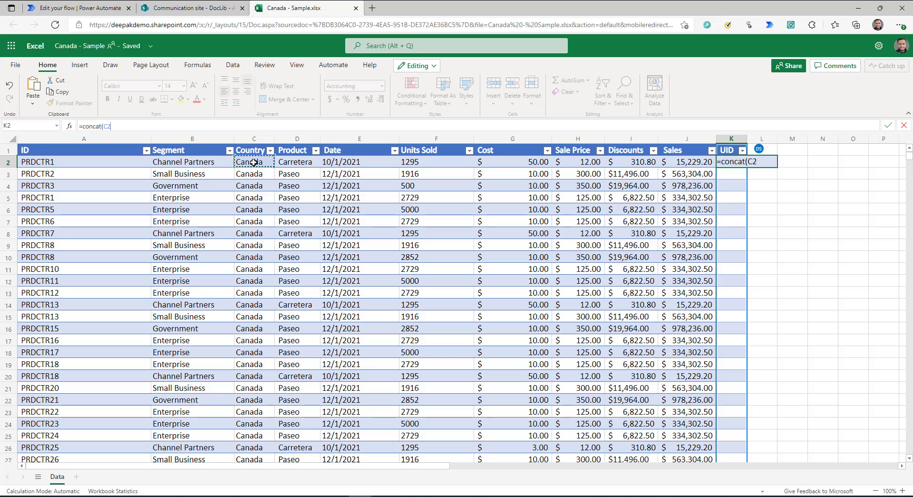
click(300, 165)
key(Return)
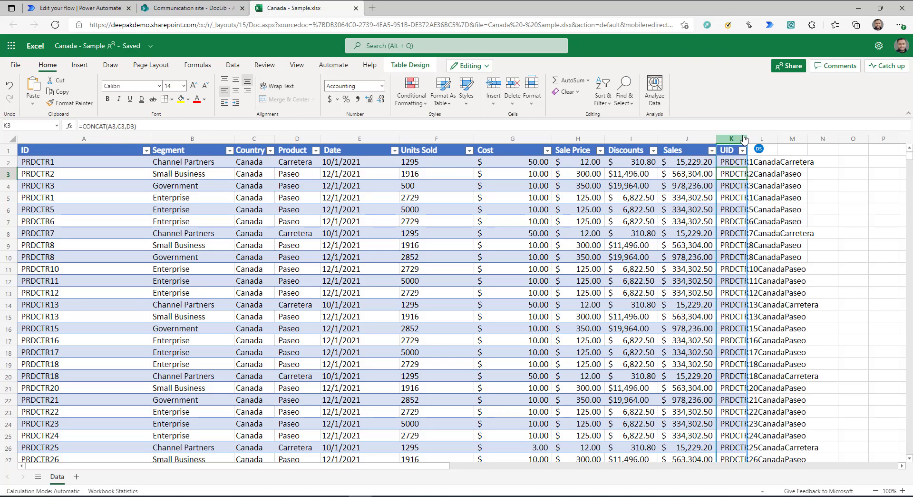
Step: Widen the UID column to show its full contents, and delete the whole column
drag(748, 139, 833, 141)
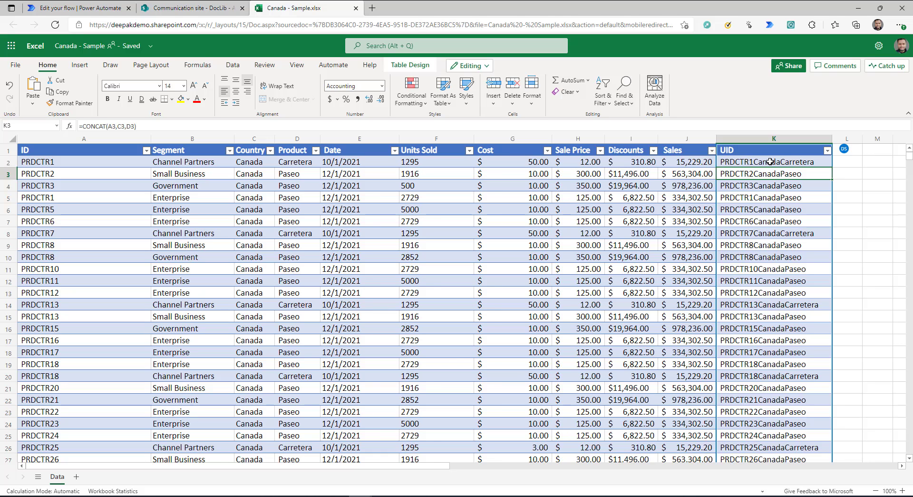
click(759, 141)
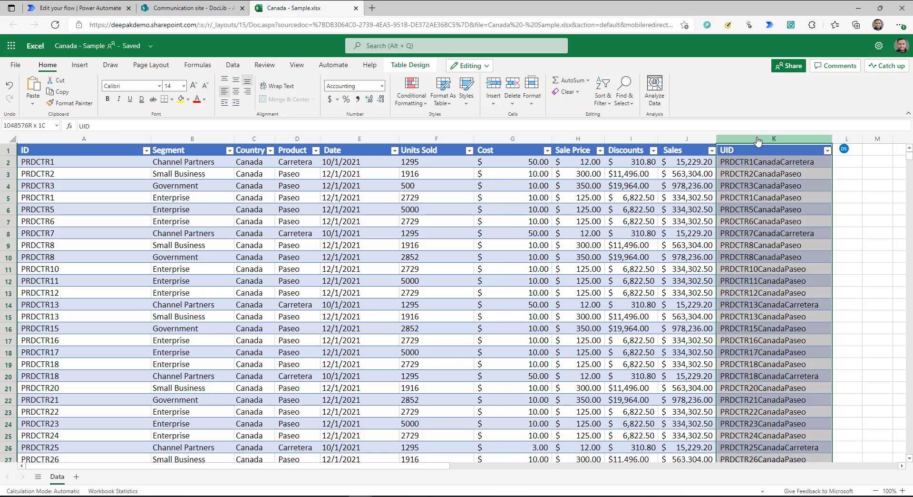
key(ctrl+minus)
Step: Start recording actions as an Office Script and enter the header UID in cell K1 beside the Sales column
click(332, 65)
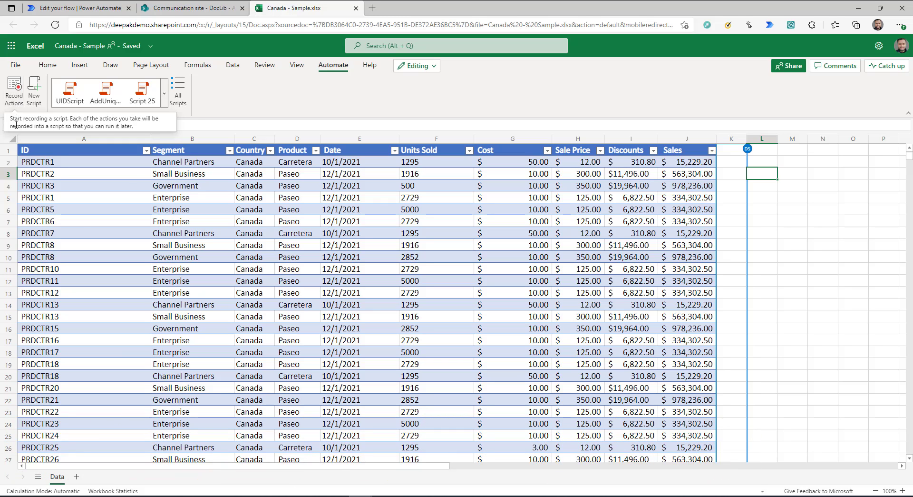
click(16, 99)
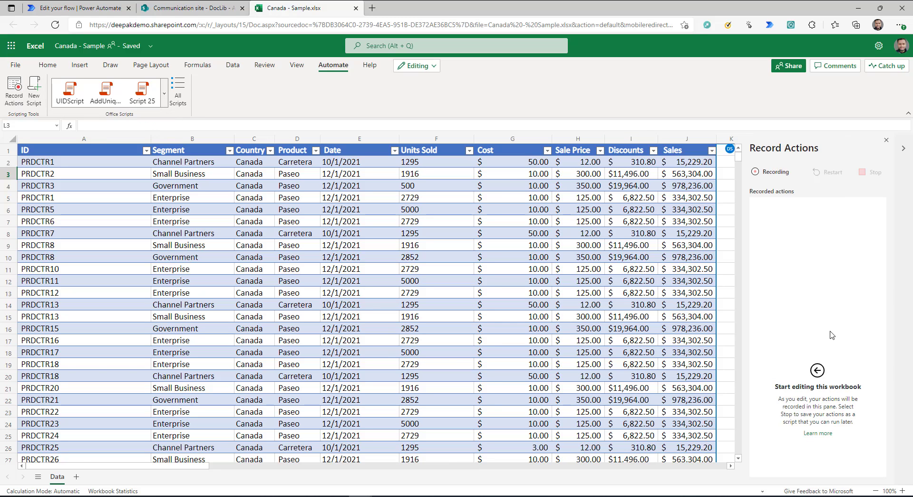
click(731, 466)
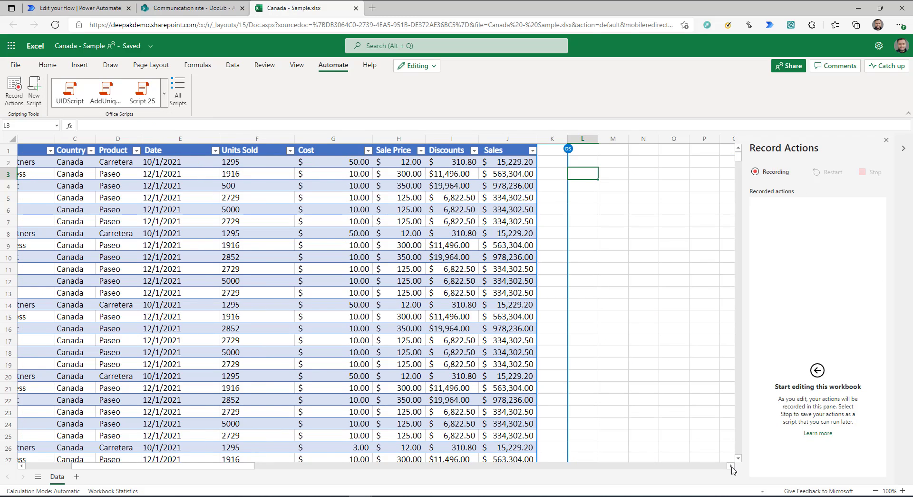
click(546, 152)
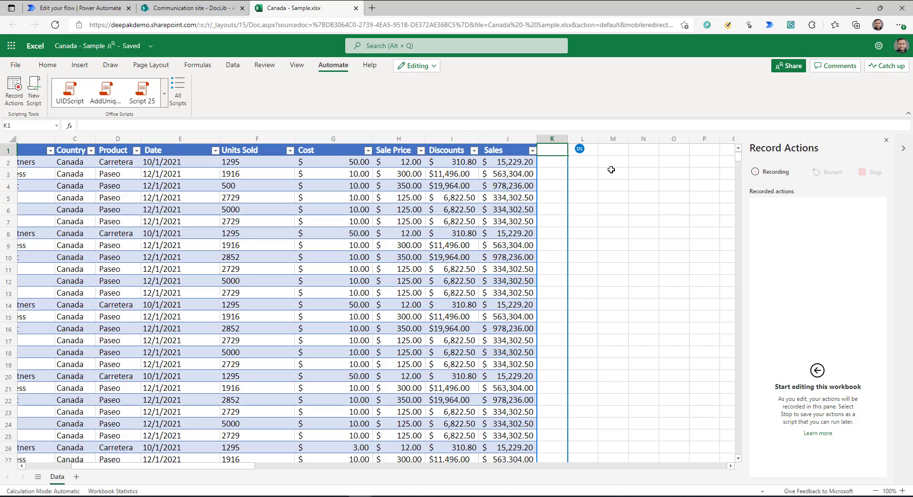
text(UID)
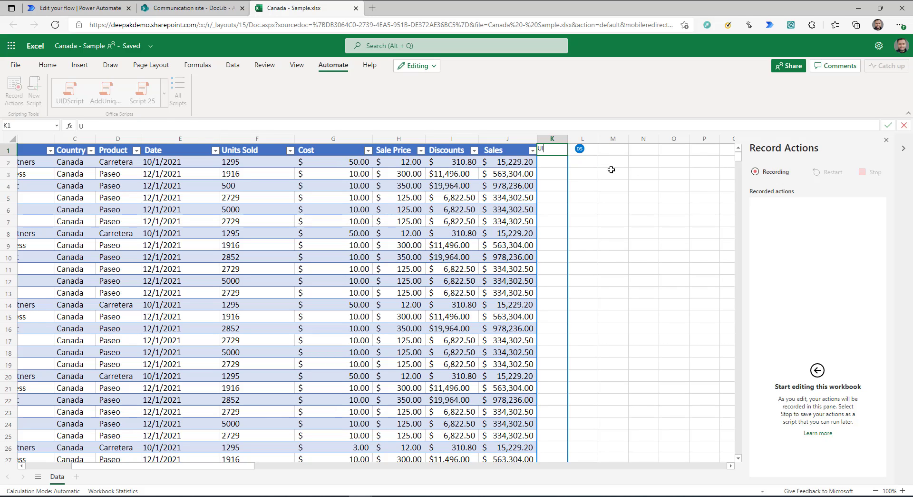
Step: Fill the UID column by entering the formula =concat(A2,C2,D2,) in K2, joining the ID, Country and Product cells
click(546, 162)
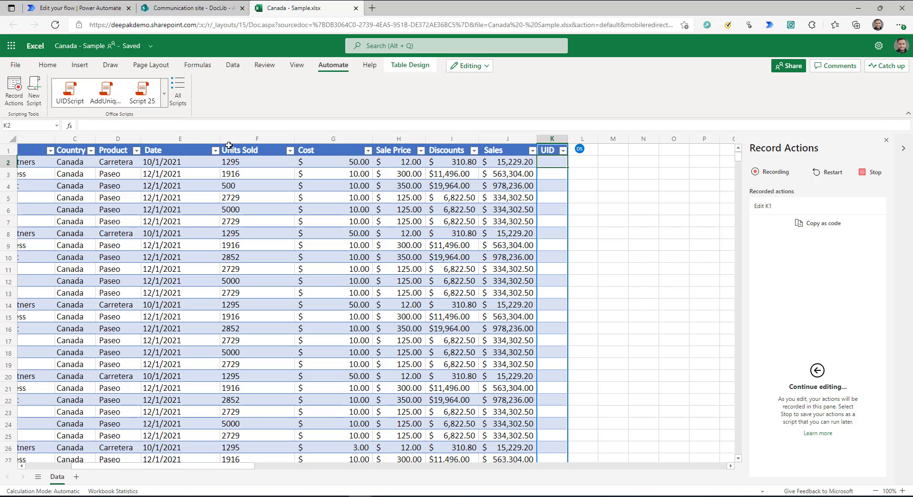
click(101, 126)
text(=)
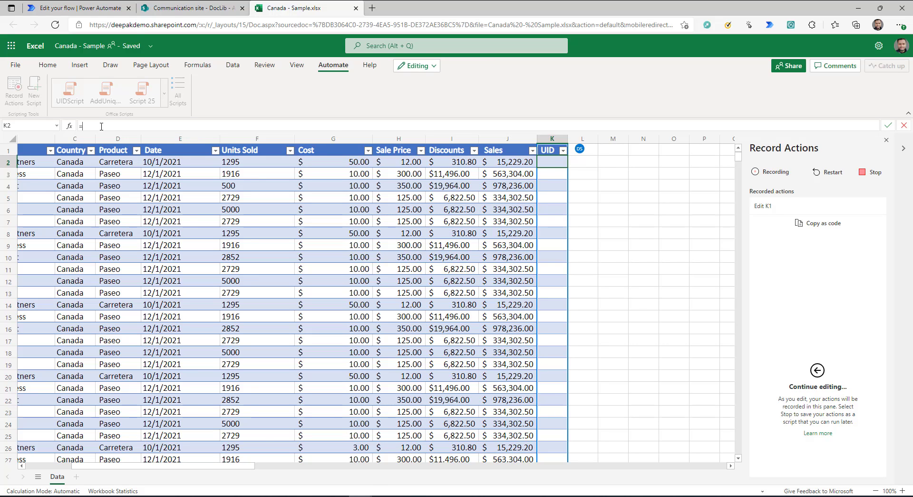
text(concat)
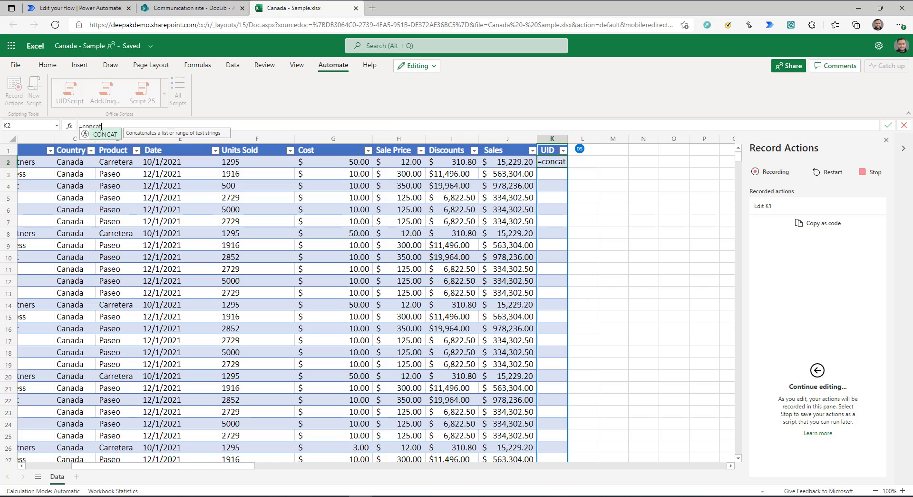
text(()
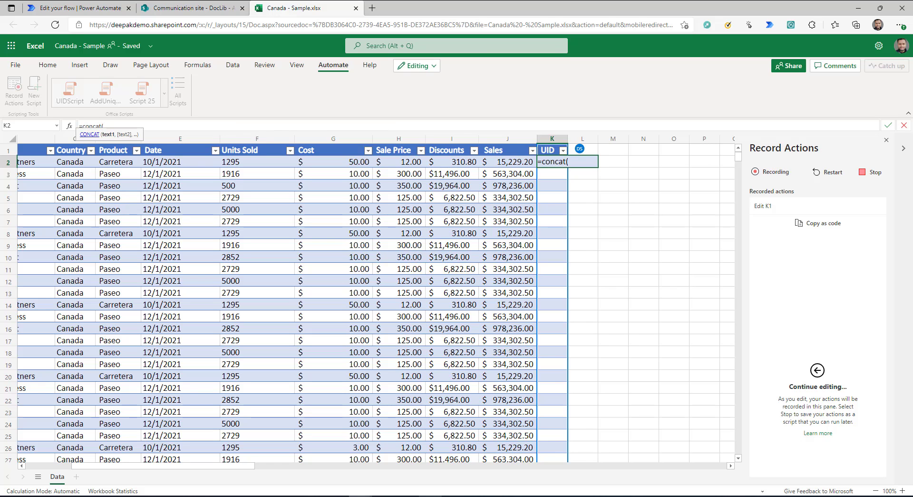
drag(249, 465, 200, 466)
click(52, 162)
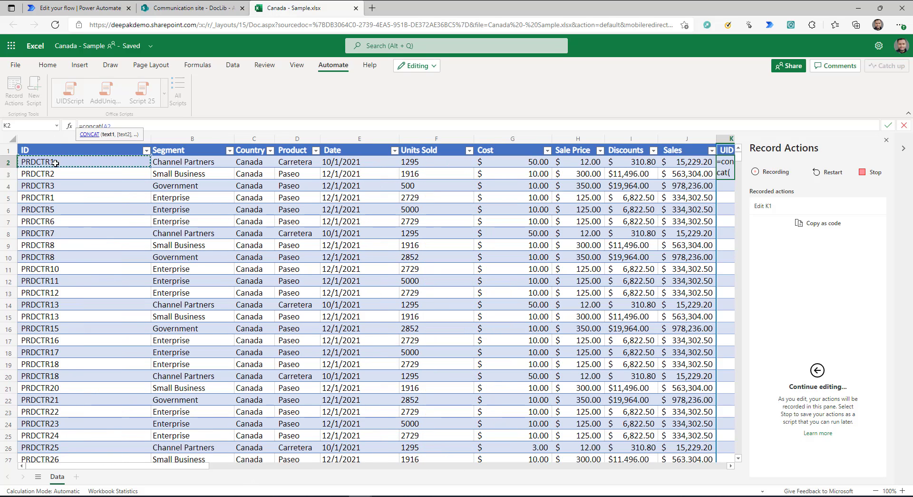
text(,)
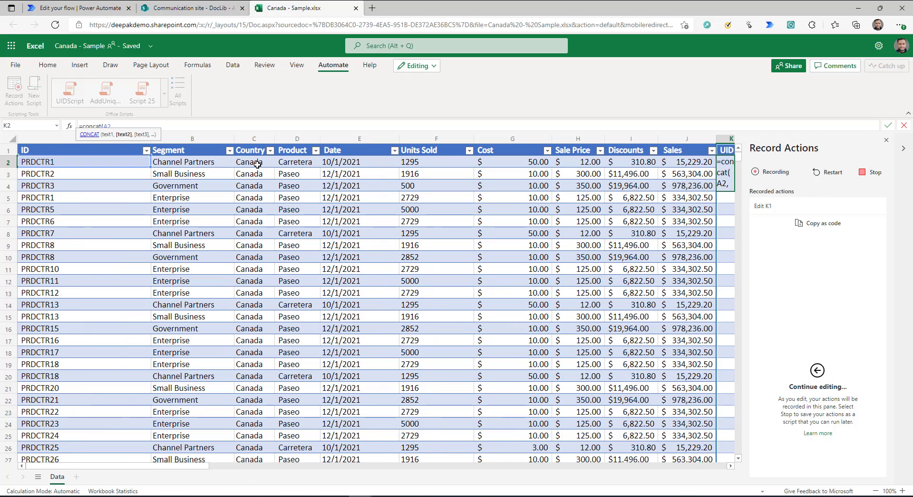
click(258, 167)
text(,)
click(289, 162)
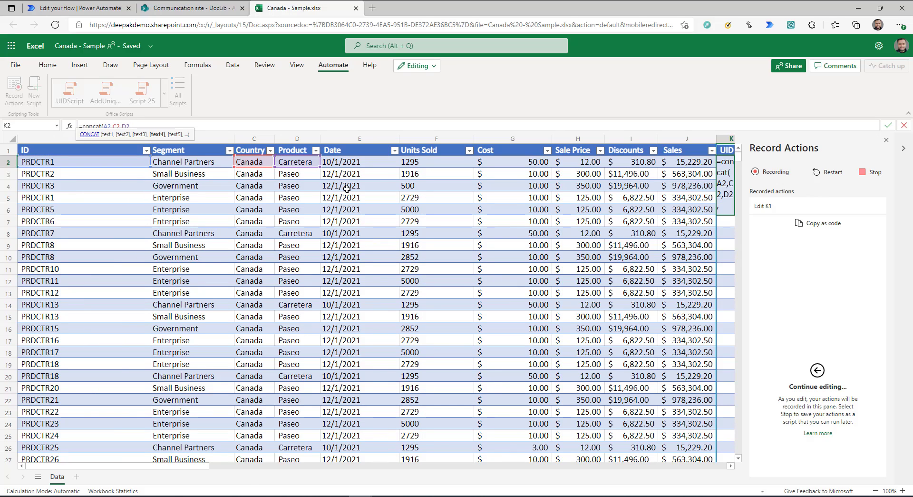
text(,))
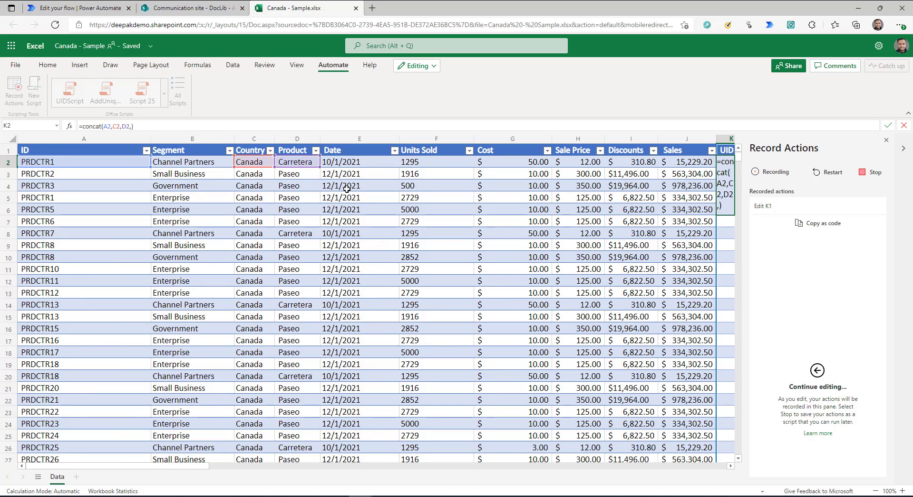
key(Return)
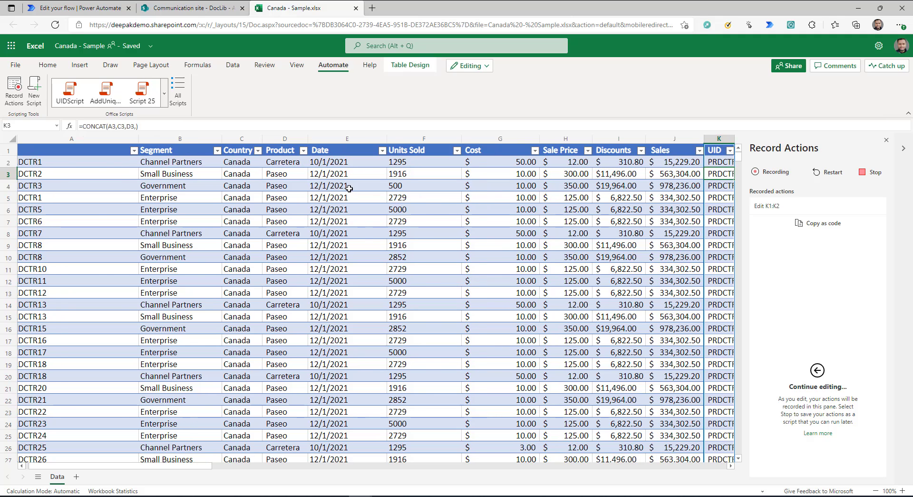
Step: Stop recording actions and name the recorded Office Script IDScript
click(863, 172)
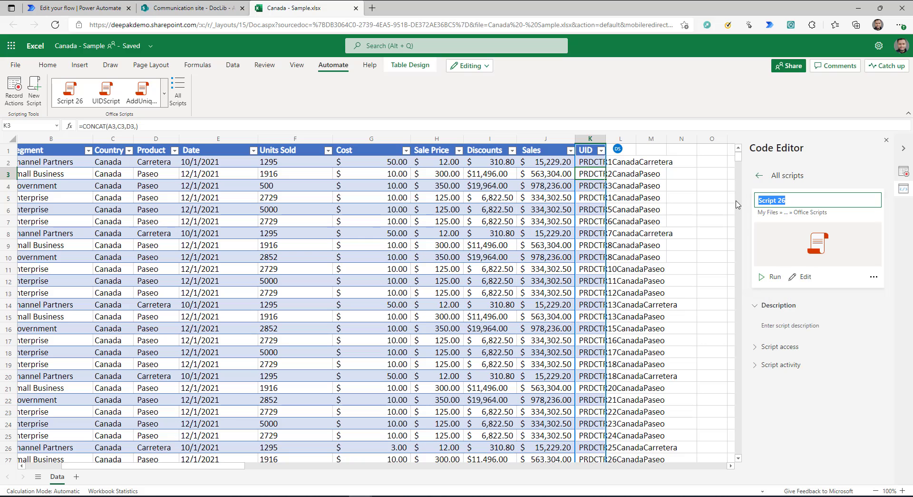
text(IDScript)
key(Return)
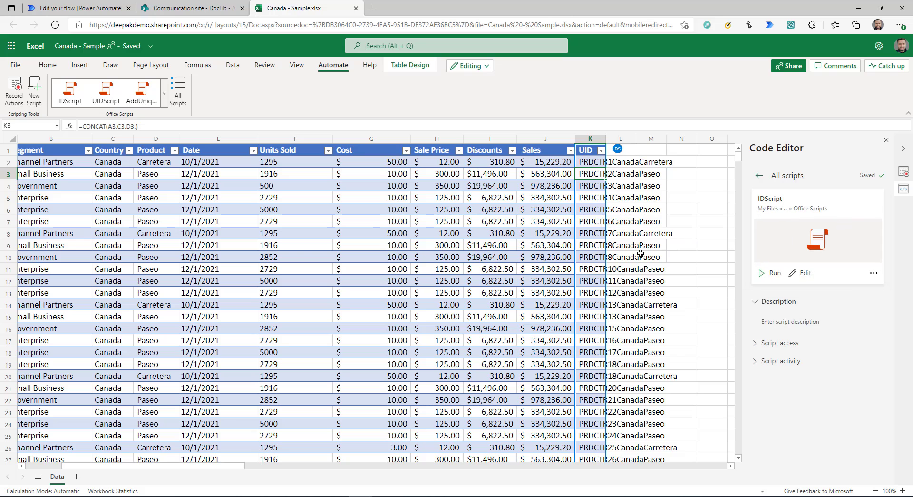
Step: Test IDScript by deleting the UID column K and running the script, and delete the regenerated column
click(589, 143)
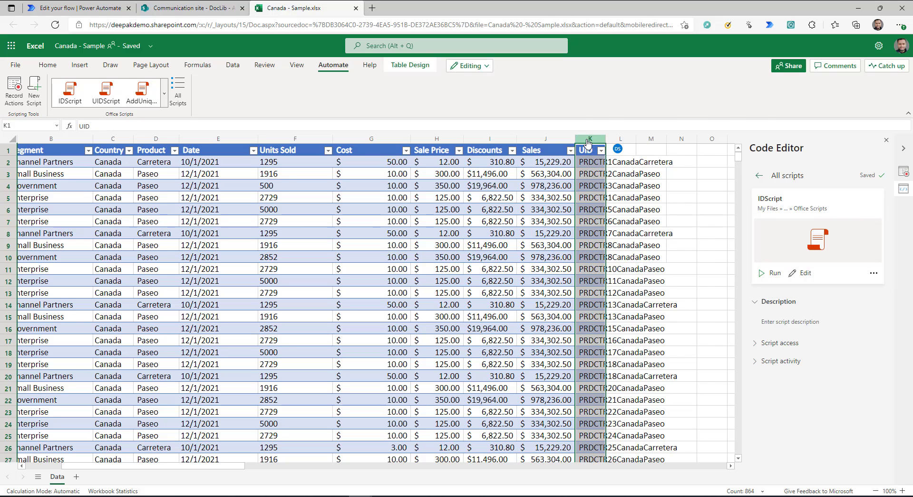
right_click(590, 143)
click(631, 256)
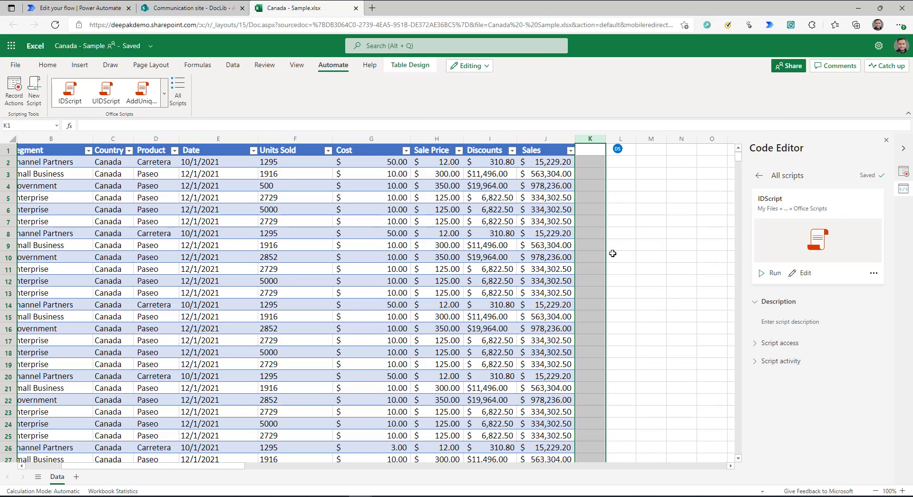
click(772, 276)
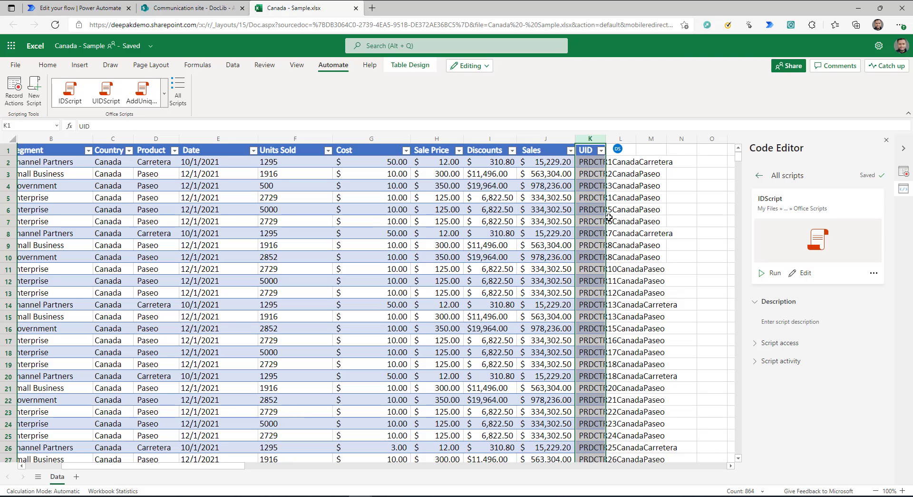
right_click(591, 145)
click(613, 250)
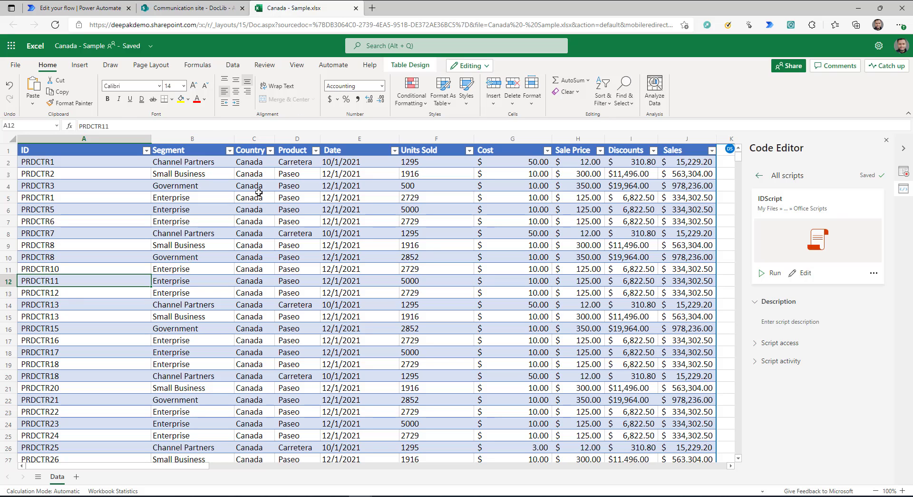
Step: Switch to the Power Automate flow and insert an Excel Online (Business) Run script action between the manual trigger and Update a row
click(52, 7)
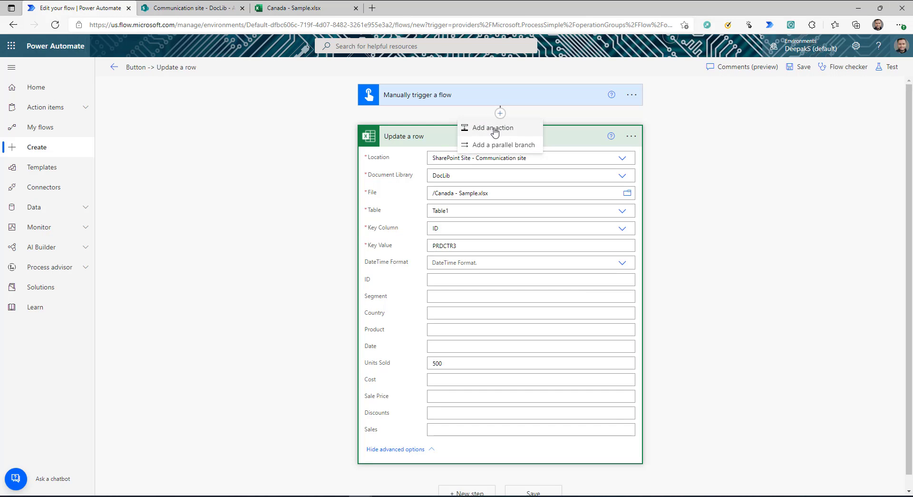
click(495, 132)
click(494, 219)
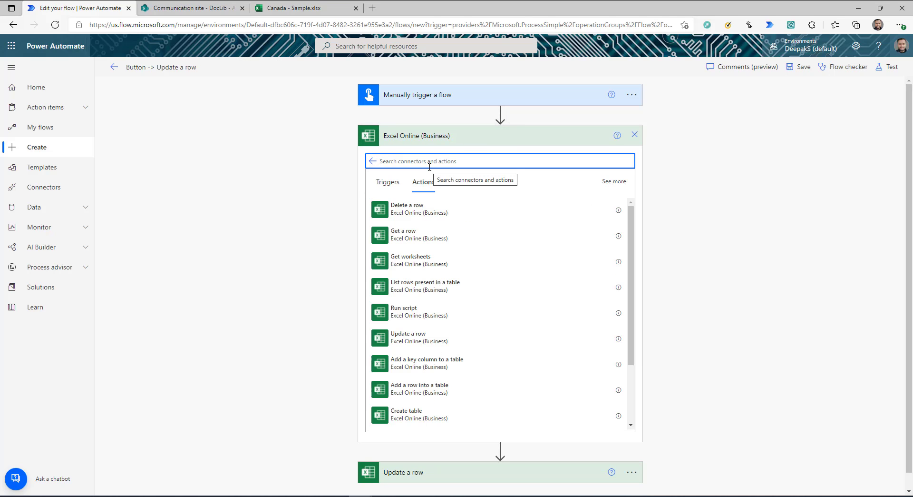
click(399, 310)
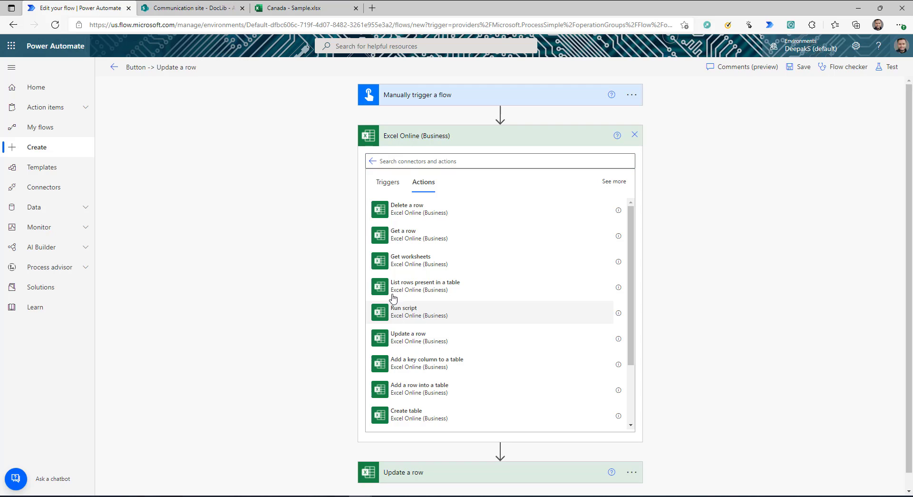
Step: Configure Run script with location SharePoint Site - Communication site, library DocLib, file /Canada - Sample.xlsx and script IDScript
click(627, 157)
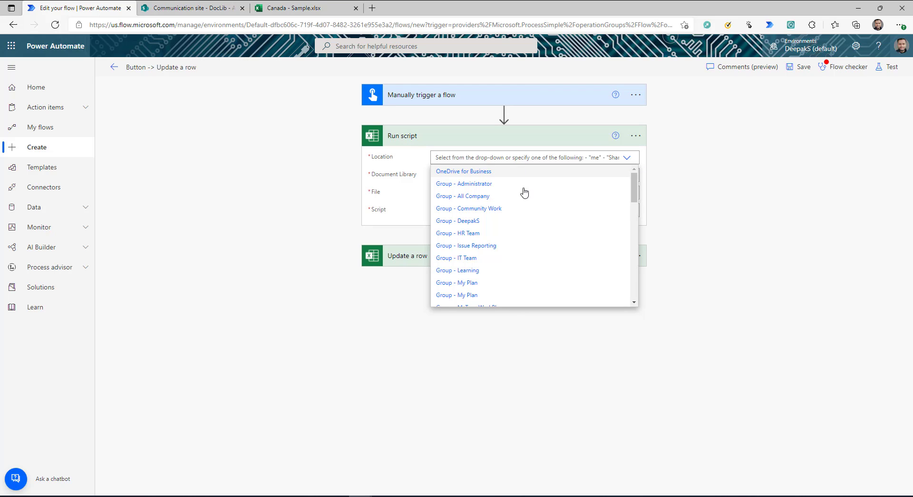
scroll(548, 252, down, 5)
click(531, 255)
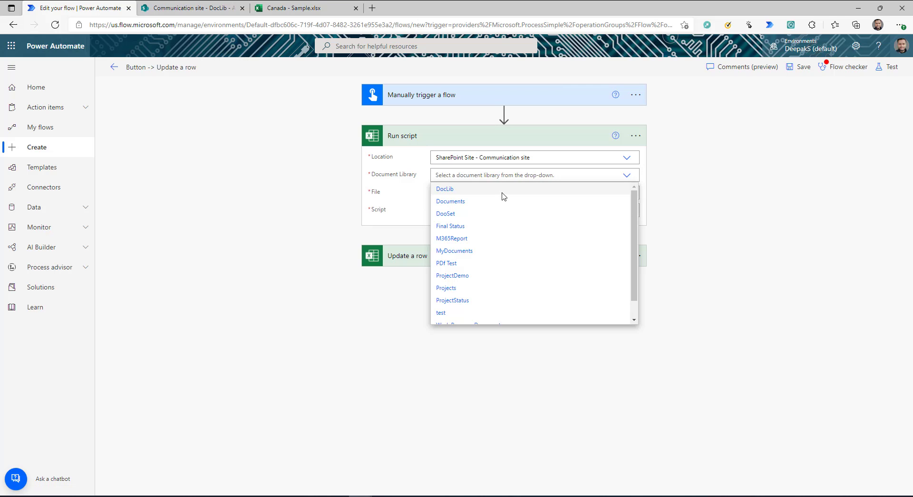
click(448, 189)
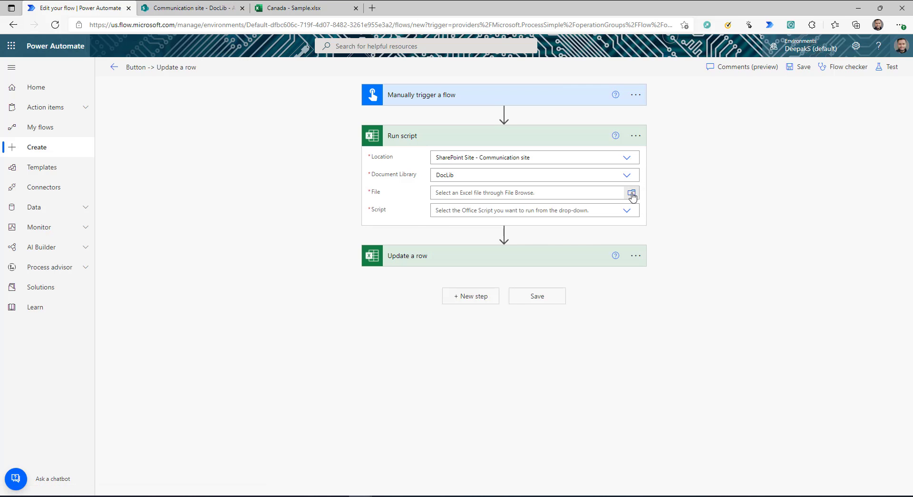
click(632, 193)
click(695, 219)
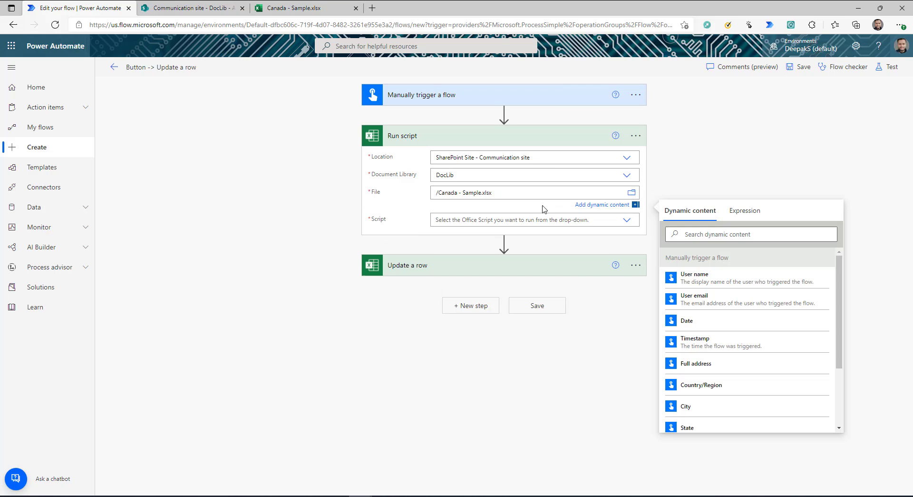
click(625, 221)
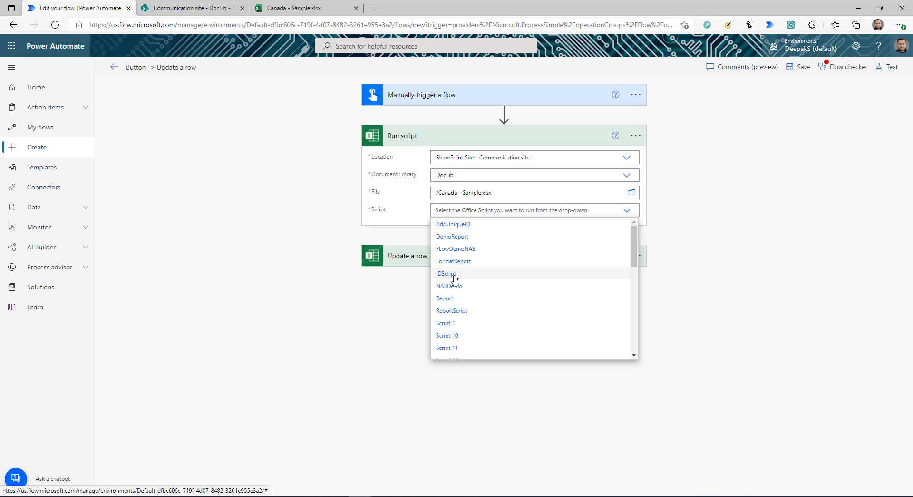
click(450, 277)
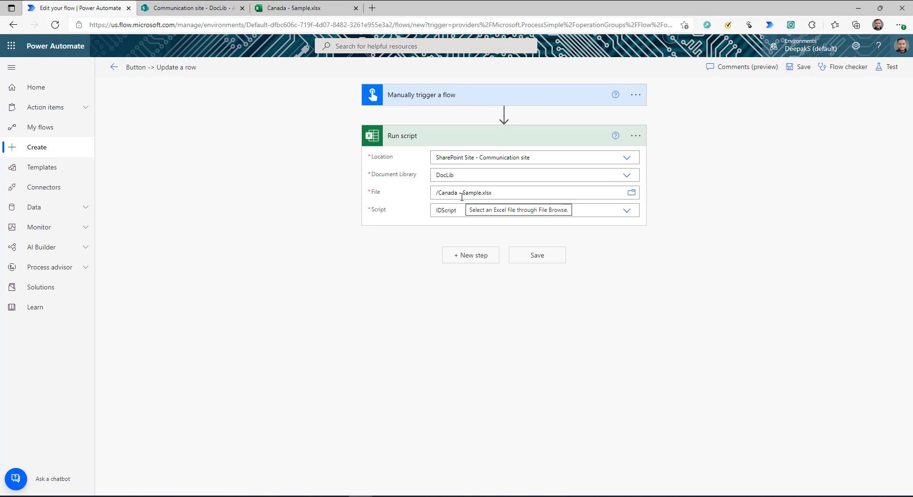
Step: Check the table in the Canada - Sample.xlsx workbook, and save and manually test the flow in Power Automate
click(291, 8)
click(391, 199)
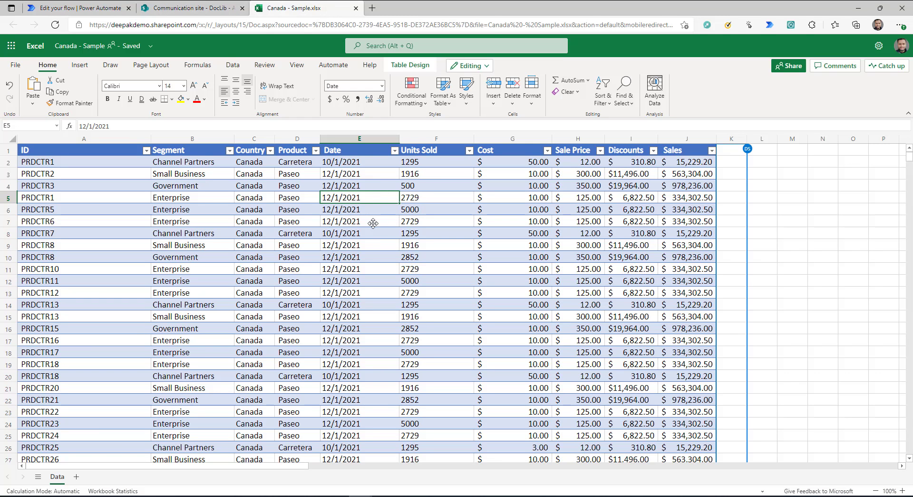
click(76, 8)
click(887, 67)
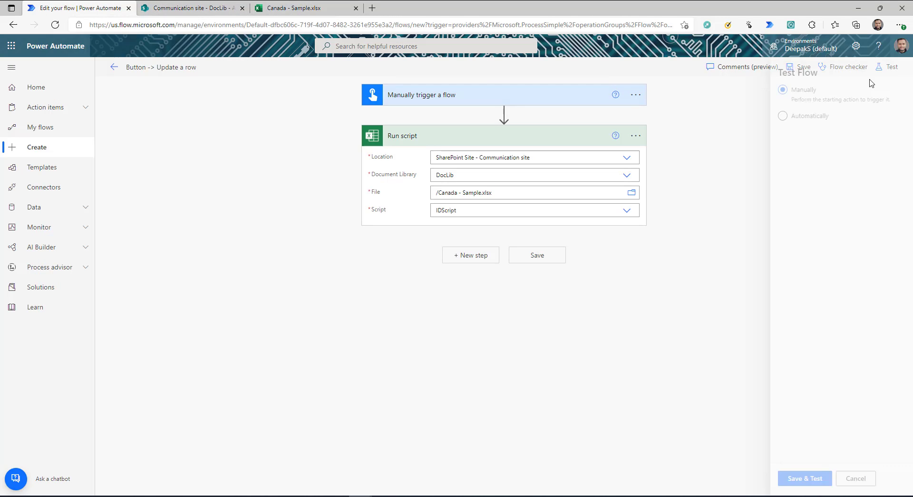
click(785, 478)
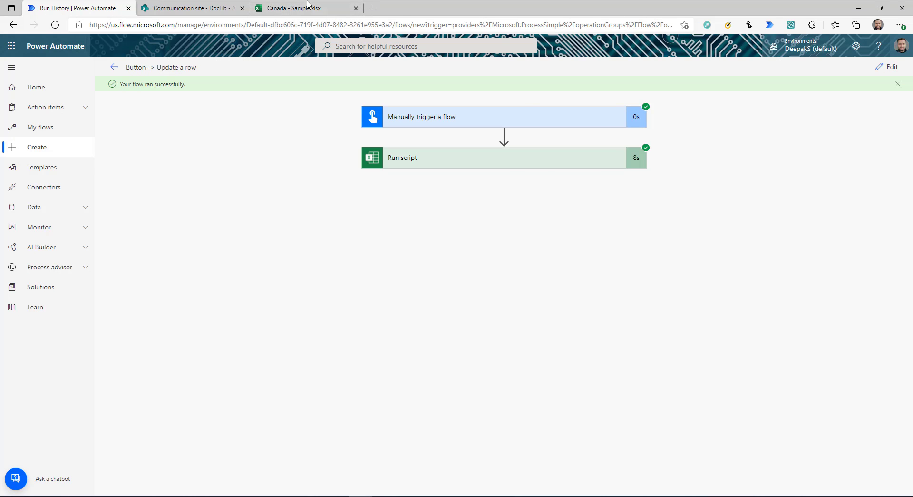
Step: Switch to the Excel workbook, reload it and widen the UID column to fit its full contents
click(305, 7)
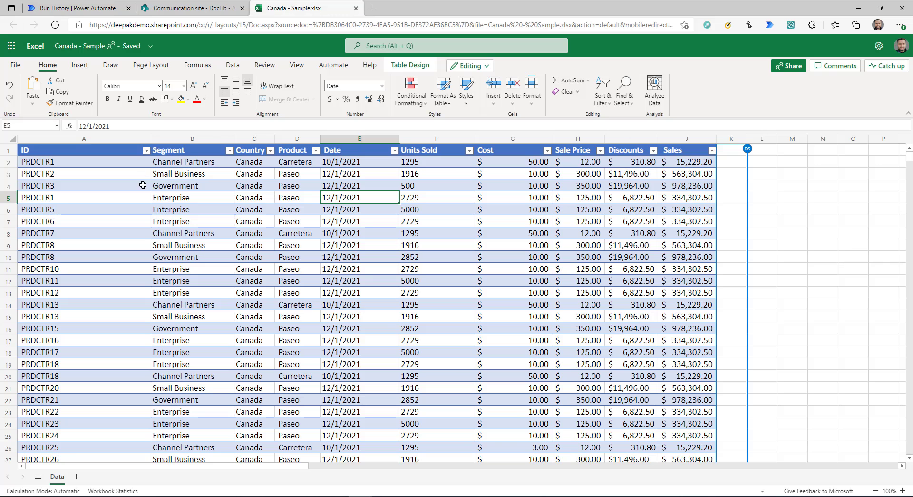
click(55, 24)
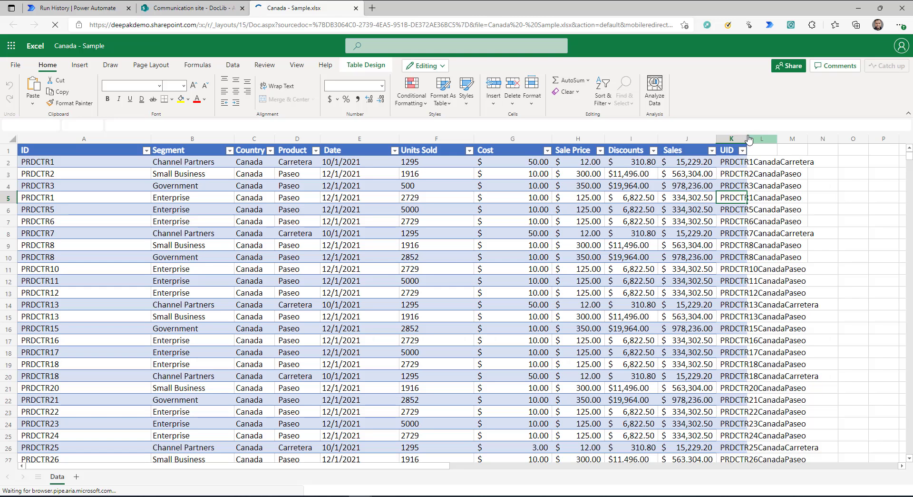
drag(748, 141, 788, 144)
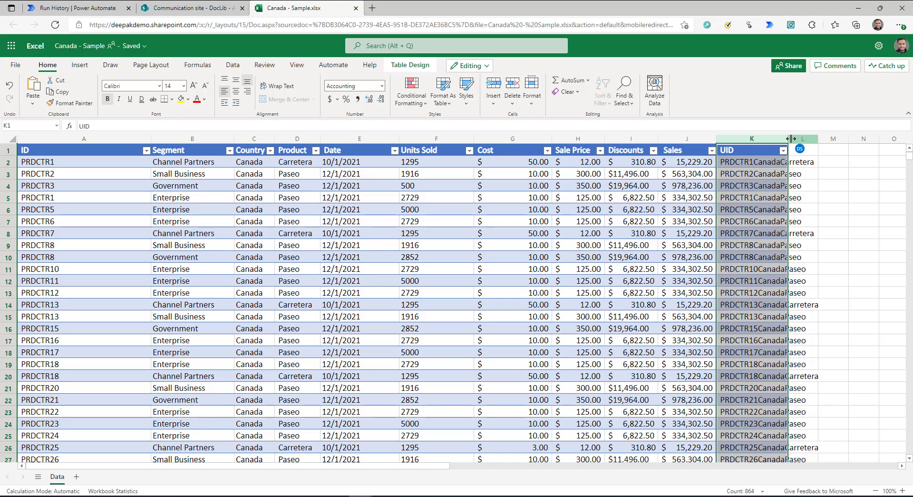
double_click(788, 143)
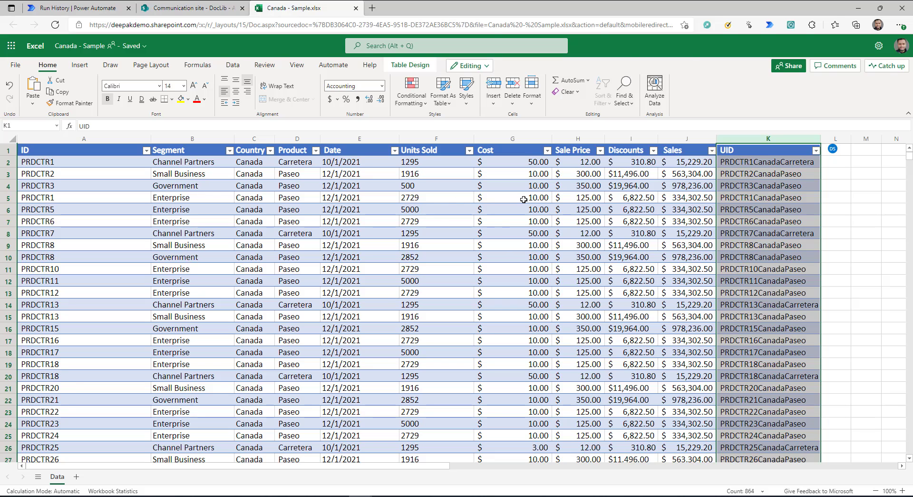
Step: Open the flow for editing in Power Automate, and switch to the Canada - Sample.xlsx workbook to delete the UID column
click(90, 9)
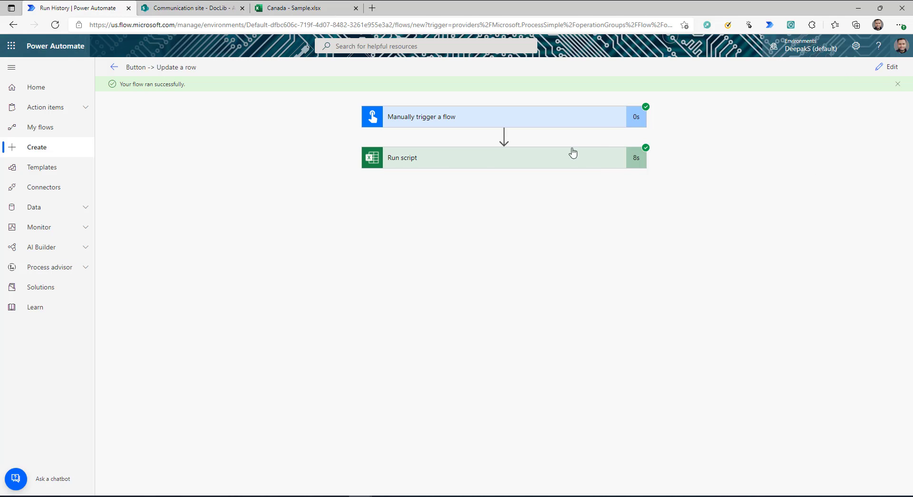
click(888, 67)
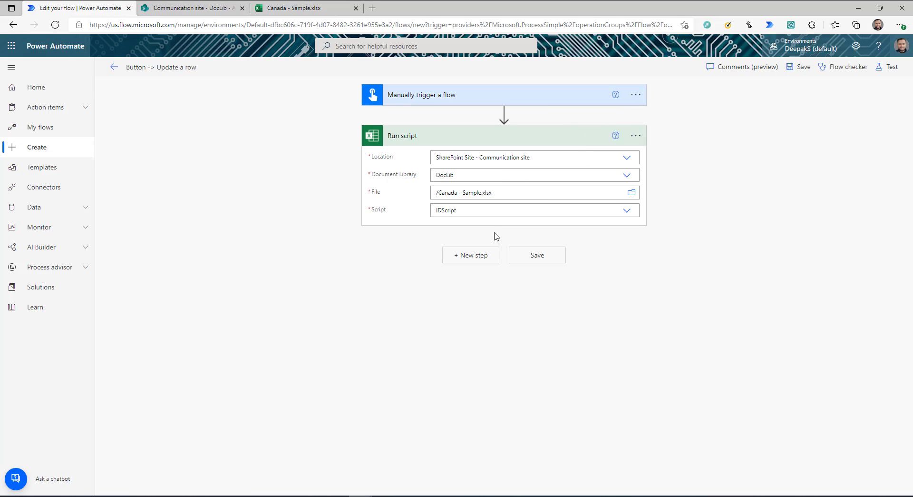
click(282, 8)
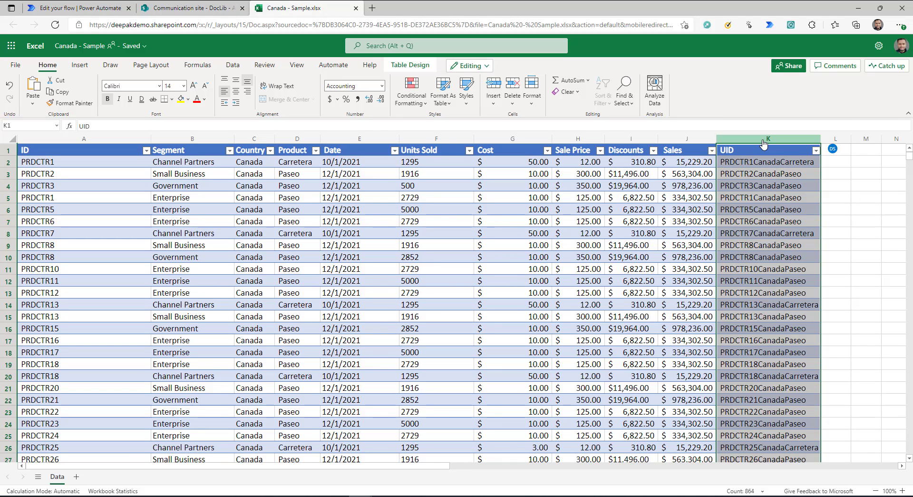
right_click(764, 144)
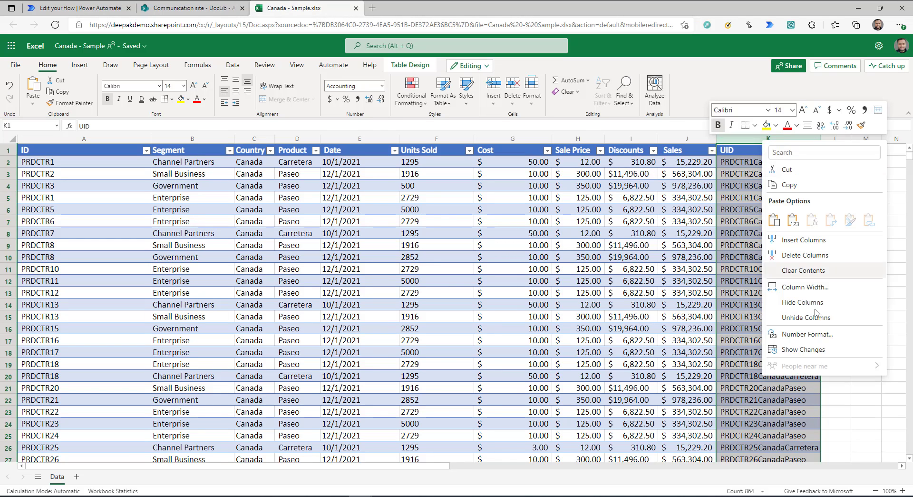
click(803, 255)
Step: In the Power Automate flow, add Update a row after Run script, using SharePoint Site - Communication site, DocLib, /Canada - Sample.xlsx and Table1
click(72, 7)
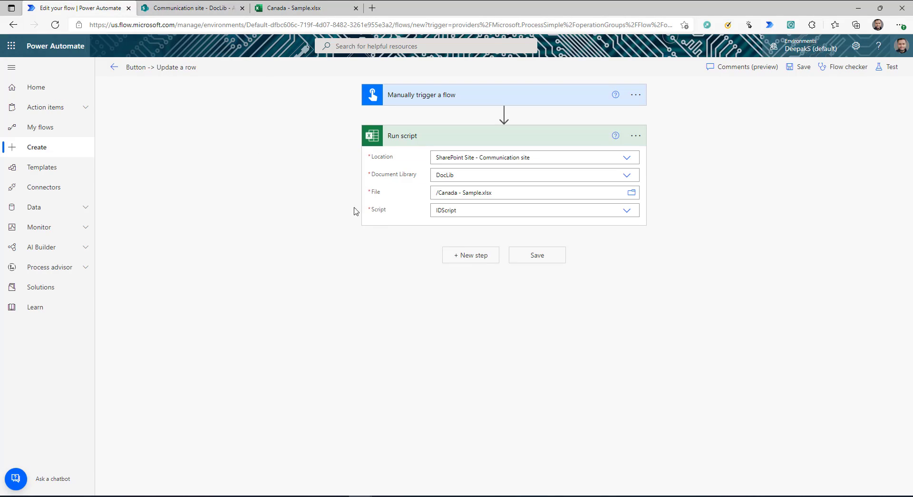
click(467, 256)
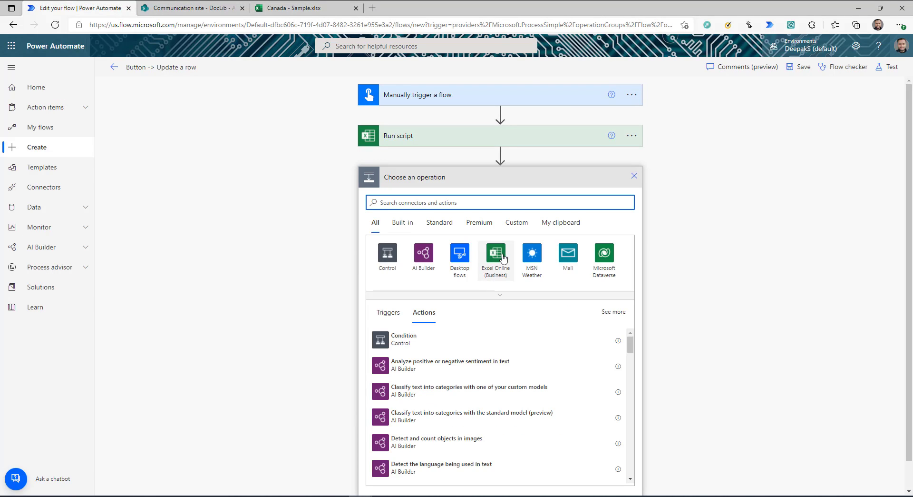
click(503, 258)
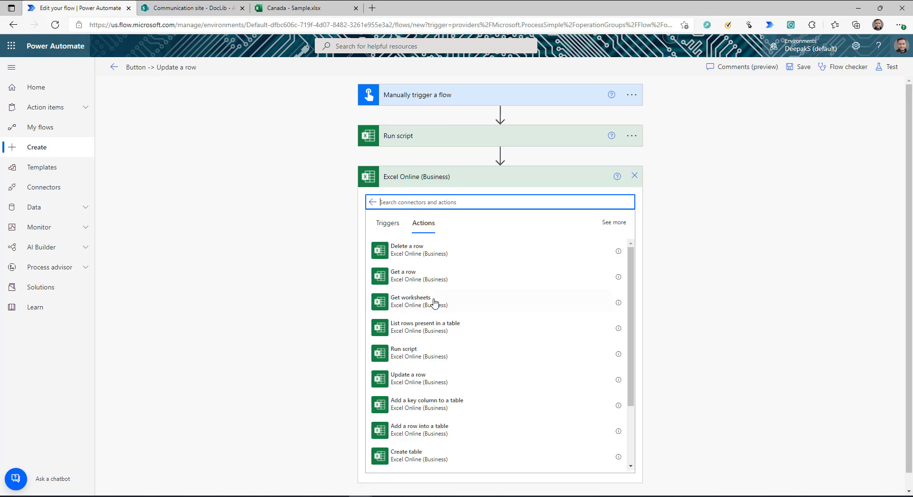
click(421, 379)
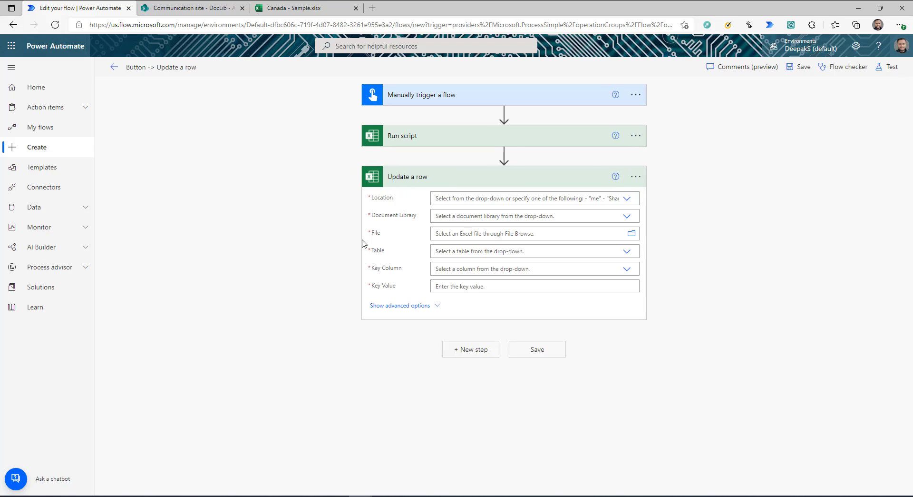
click(627, 199)
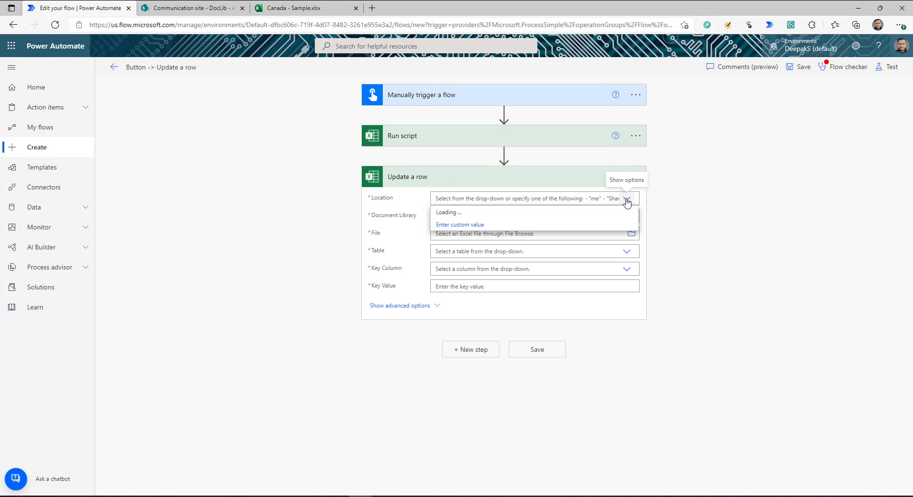
scroll(511, 309, down, 2)
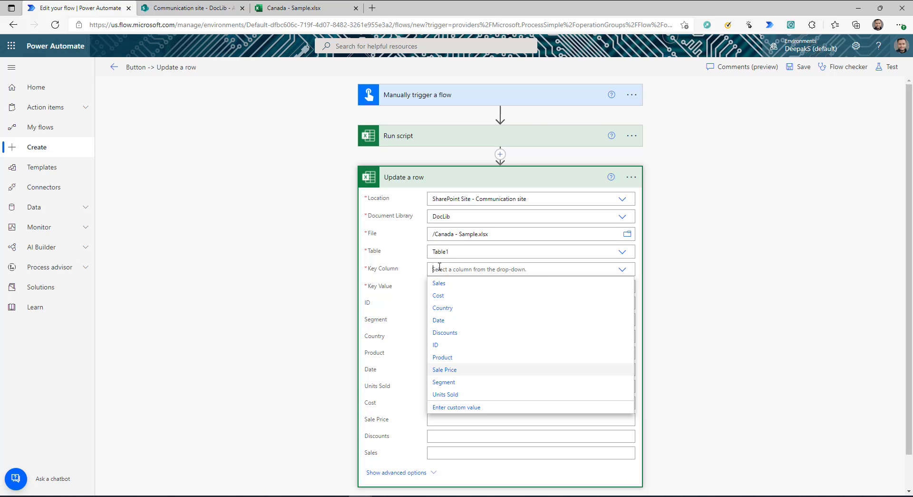
Step: Set the Update a row key column to the custom value UID and the key value to PRDCTR1CanadaCarretera
click(394, 270)
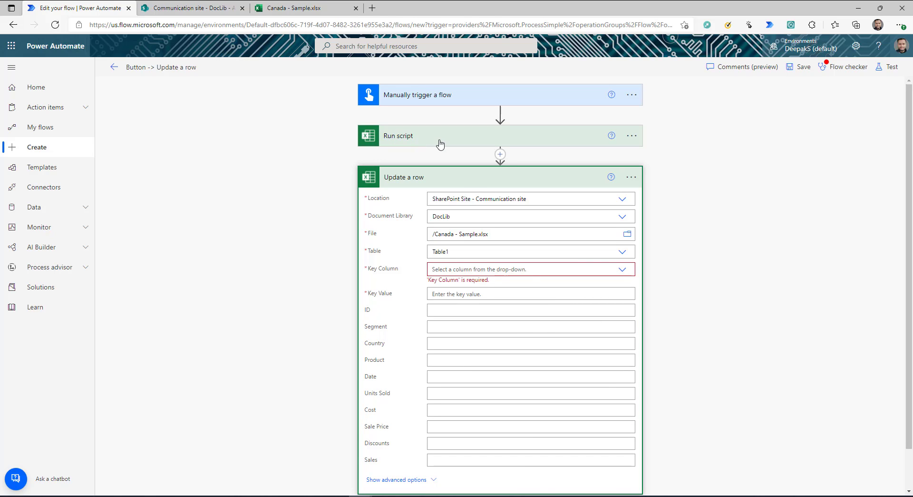
click(614, 270)
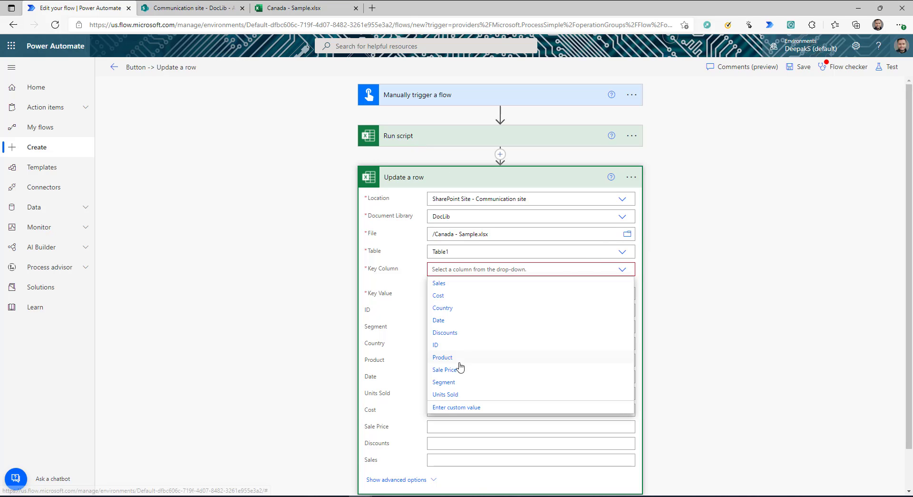
click(452, 408)
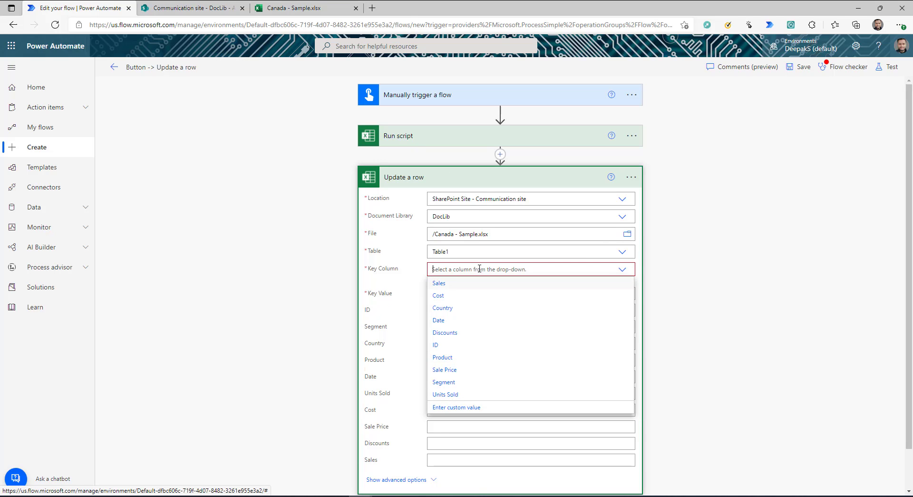
text(UID)
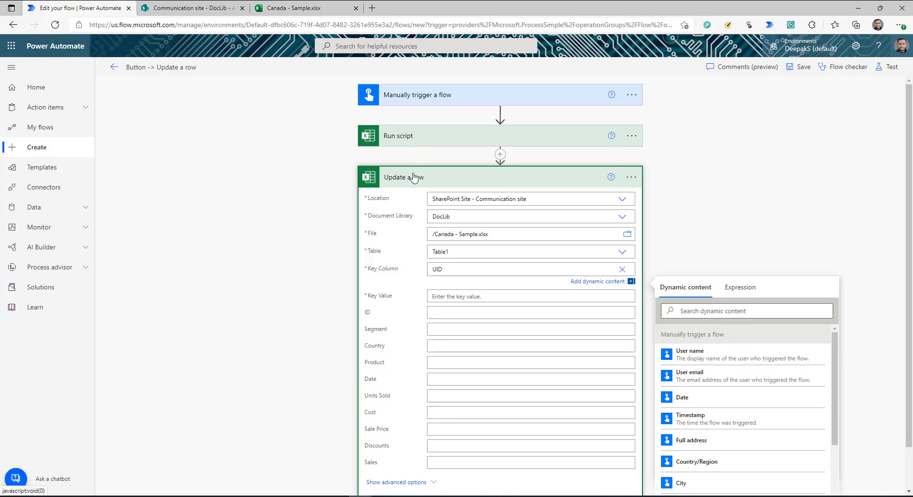
click(452, 295)
text(PRDCTR1CanadaCarretera)
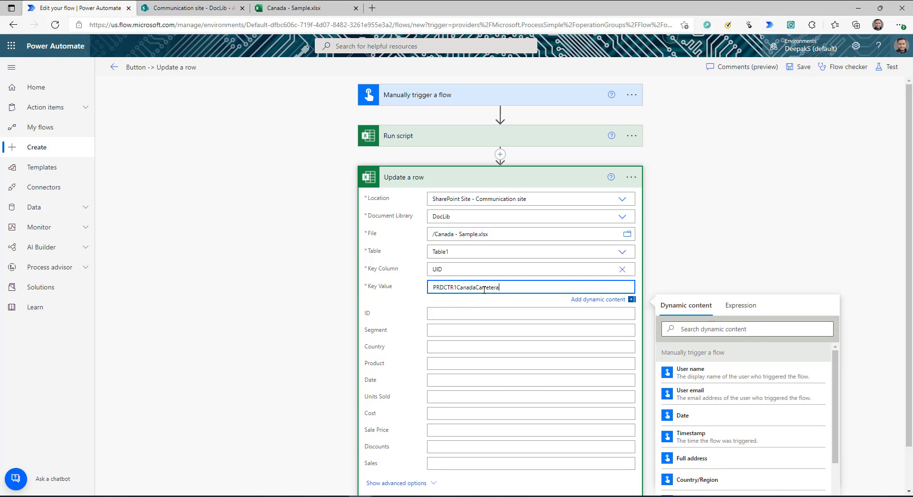
click(457, 299)
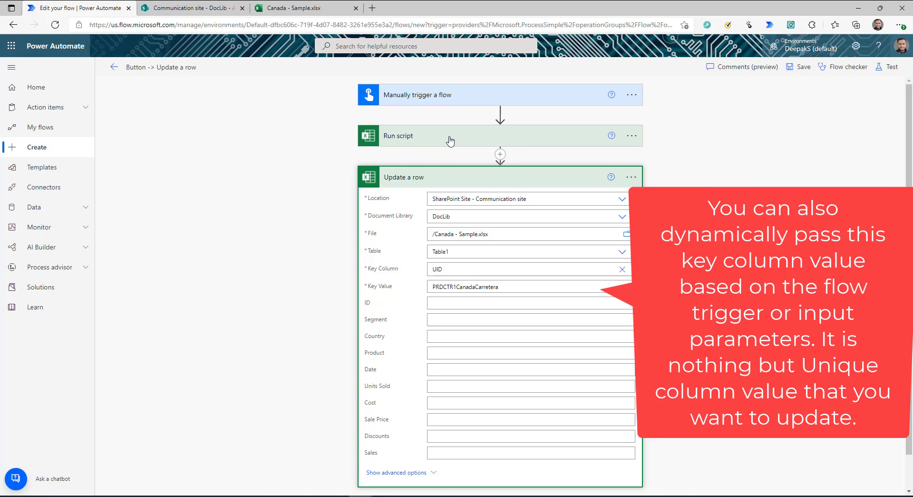
Step: Set Cost to 100 in Update a row, and save the flow after checking the table in the Excel workbook
drag(500, 288, 429, 290)
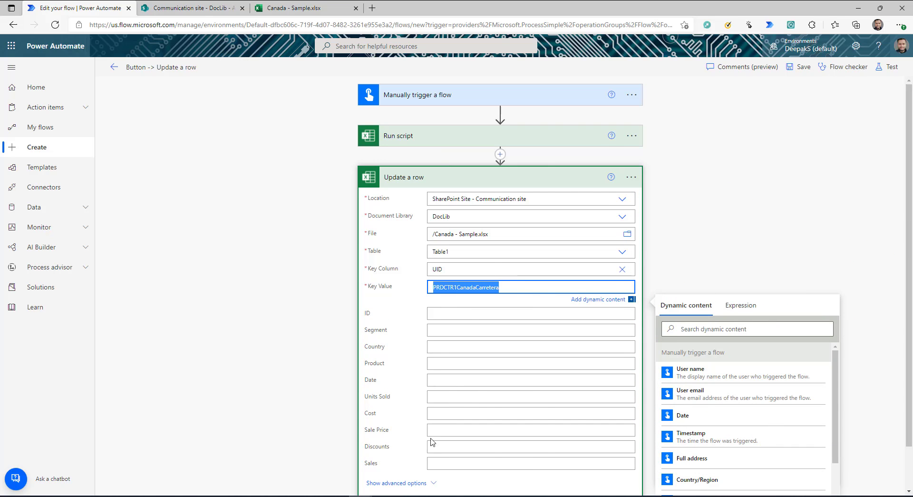
click(442, 404)
text(100)
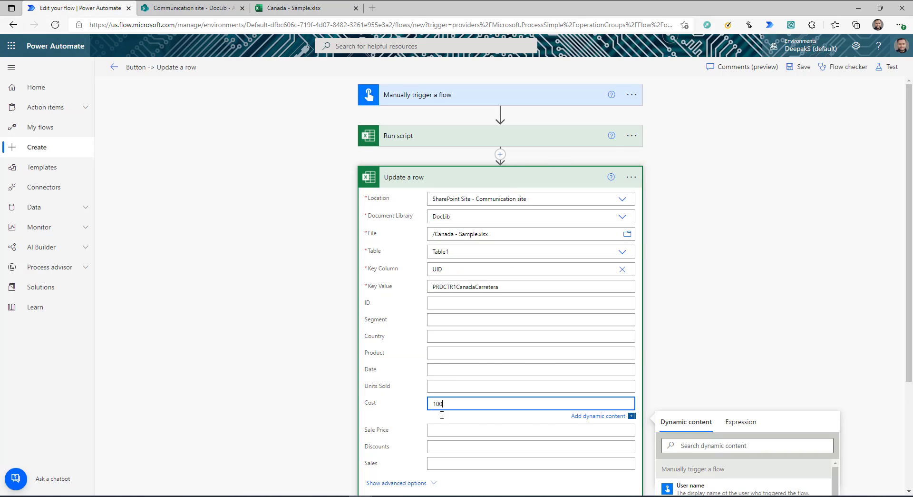
click(290, 8)
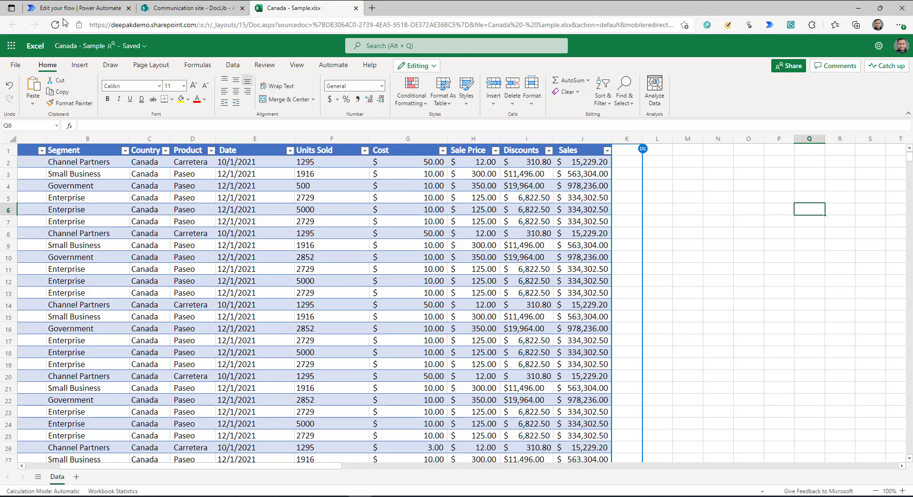
click(76, 8)
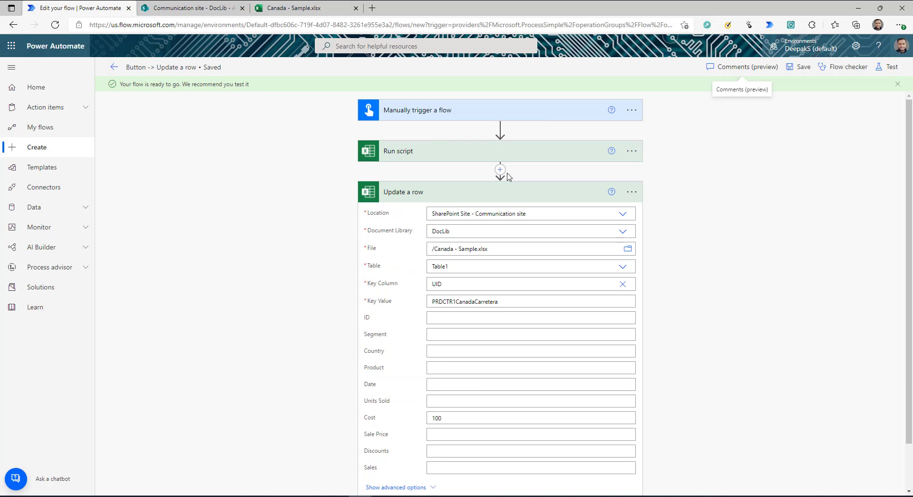
Step: Review the Run script and Update a row settings, and insert a Schedule Delay action between the two
click(570, 196)
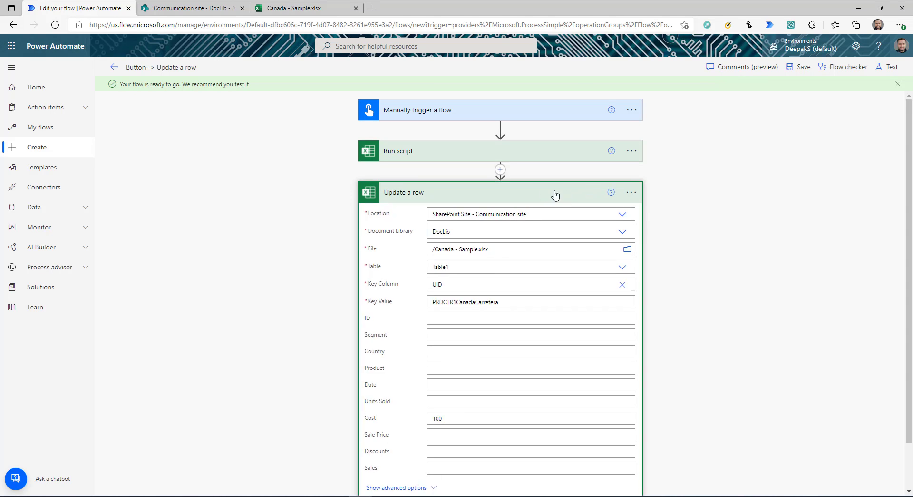
click(521, 188)
click(434, 152)
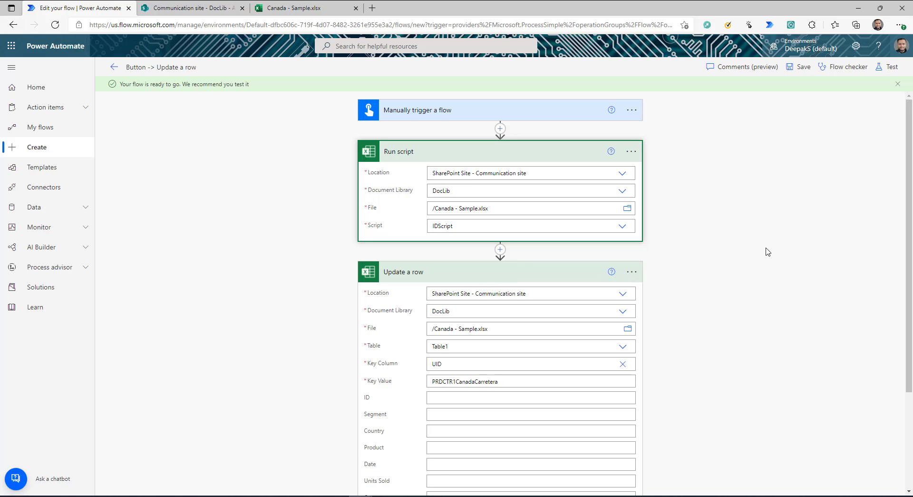
scroll(517, 324, down, 3)
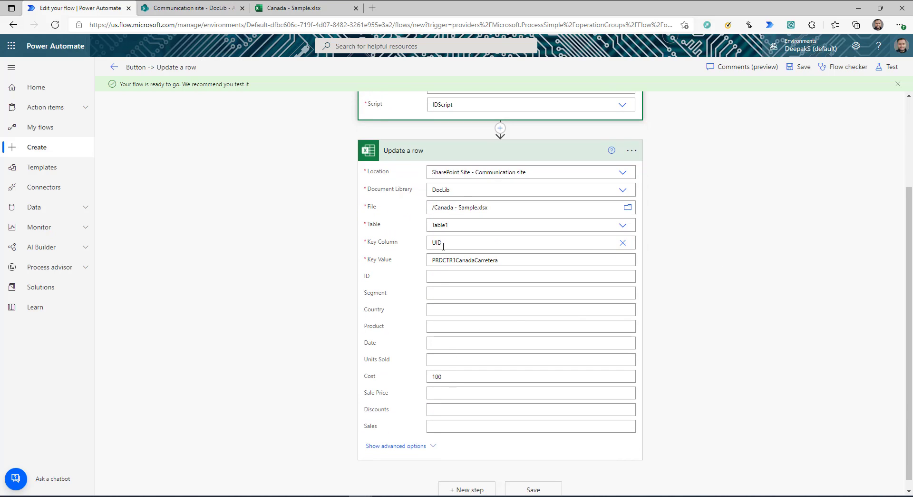
scroll(517, 304, up, 3)
click(500, 249)
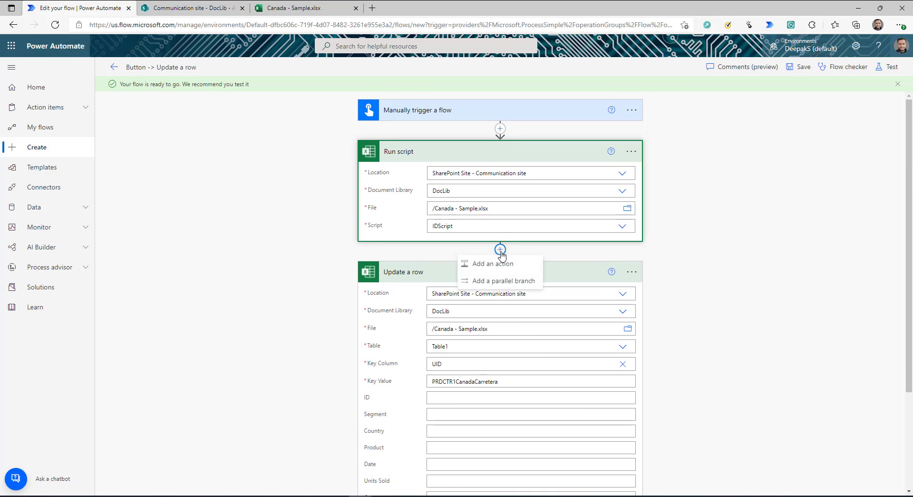
click(490, 264)
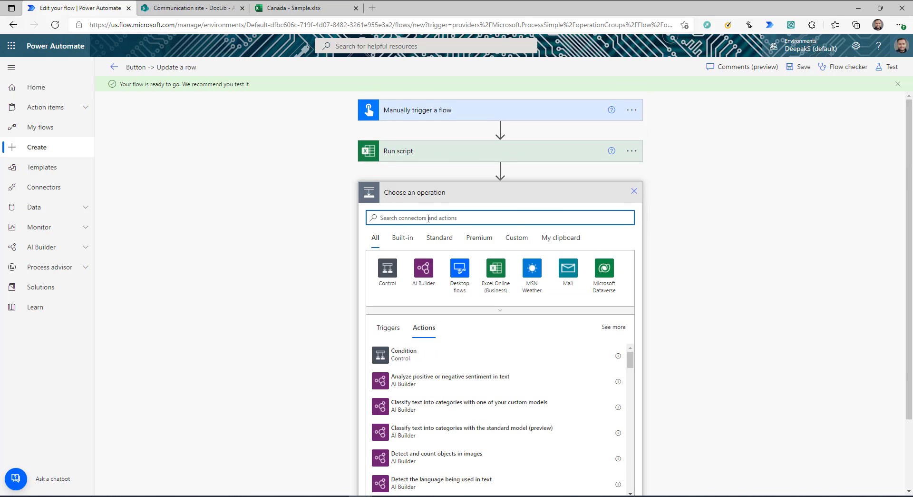
text(delay)
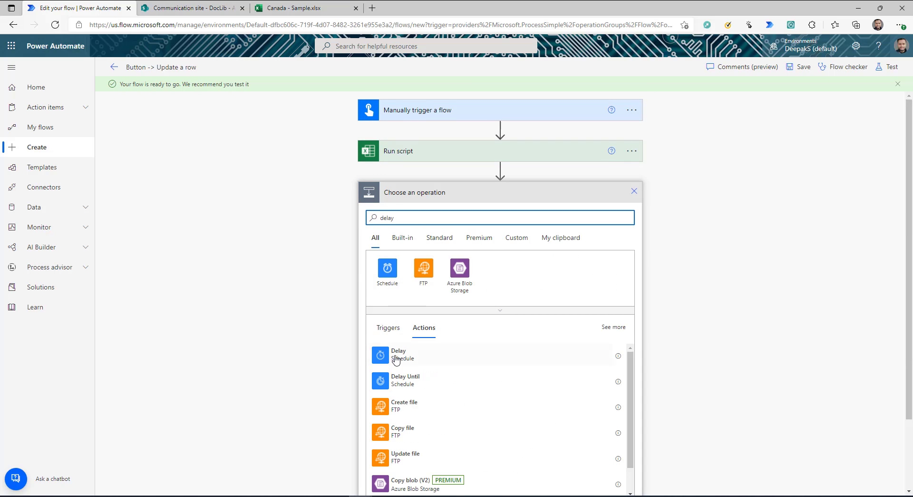
click(409, 357)
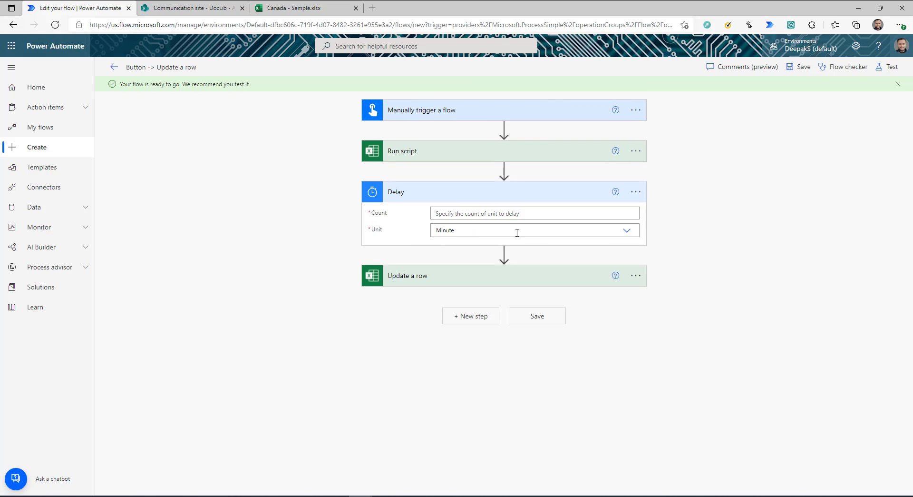
Step: Set the Delay to a count of 10 with unit Second, and test the flow
click(580, 214)
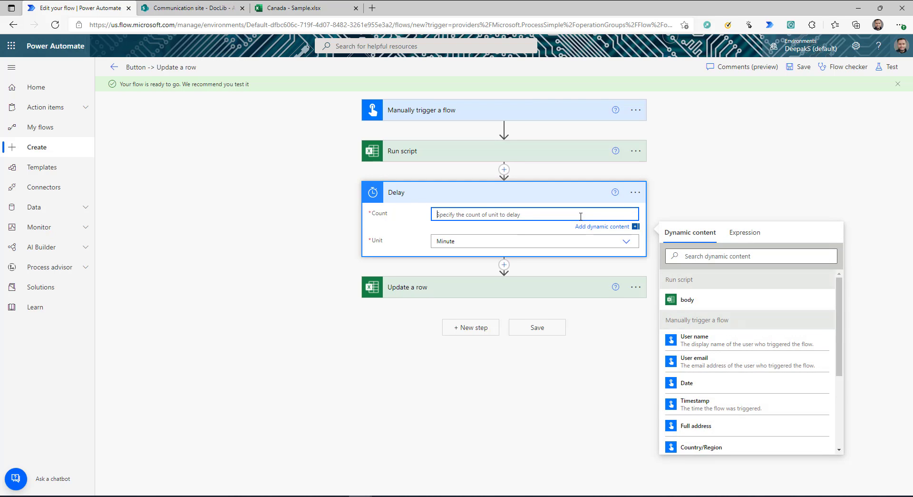
text(10)
click(625, 241)
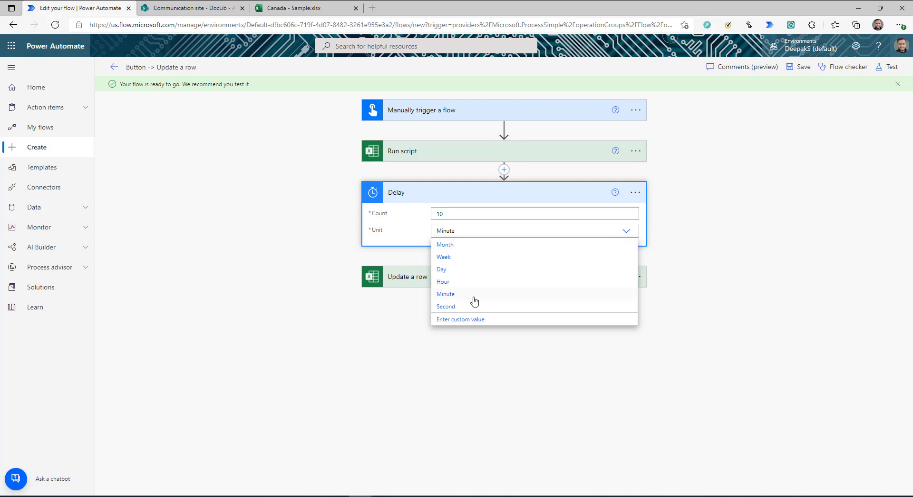
click(463, 307)
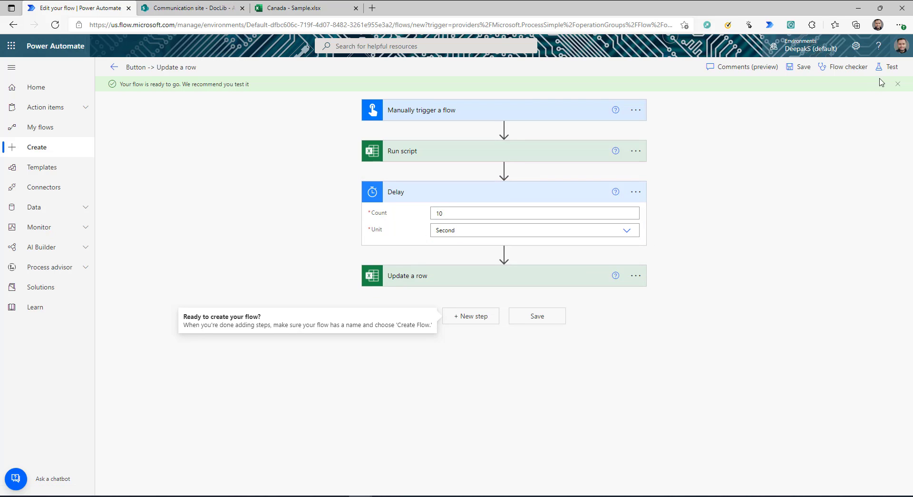
click(888, 66)
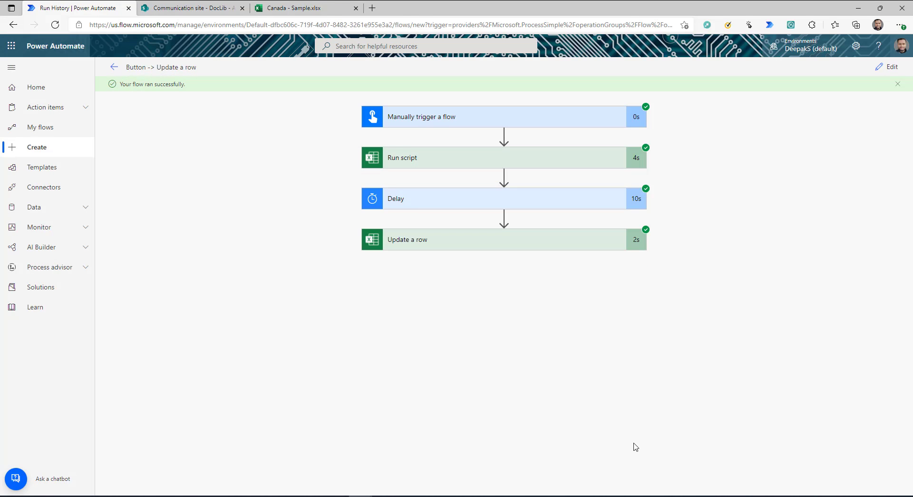
Step: Switch to the Excel workbook, reload it, widen the UID column and check the Cost of the first PRDCTR1 row
click(304, 8)
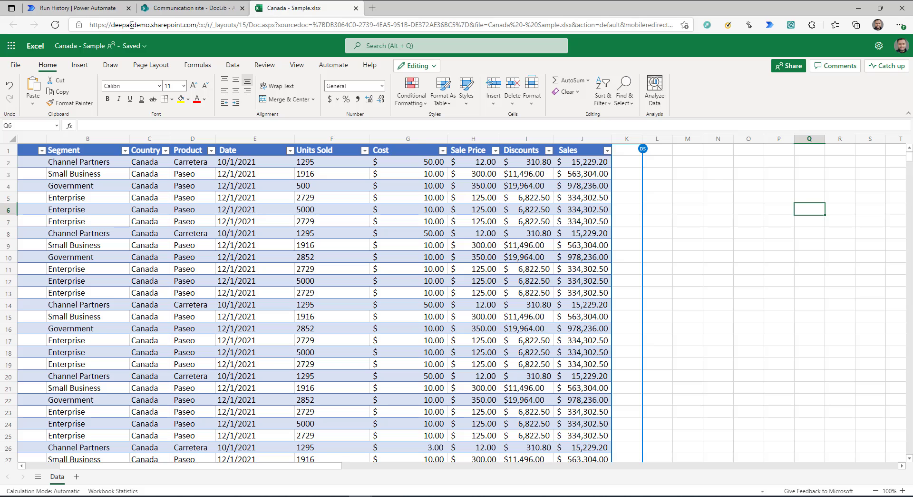
click(55, 25)
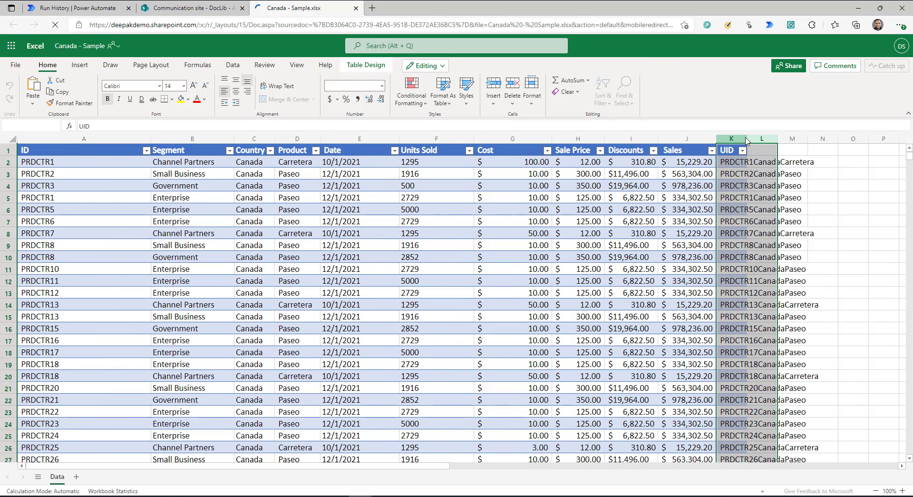
drag(746, 141, 801, 141)
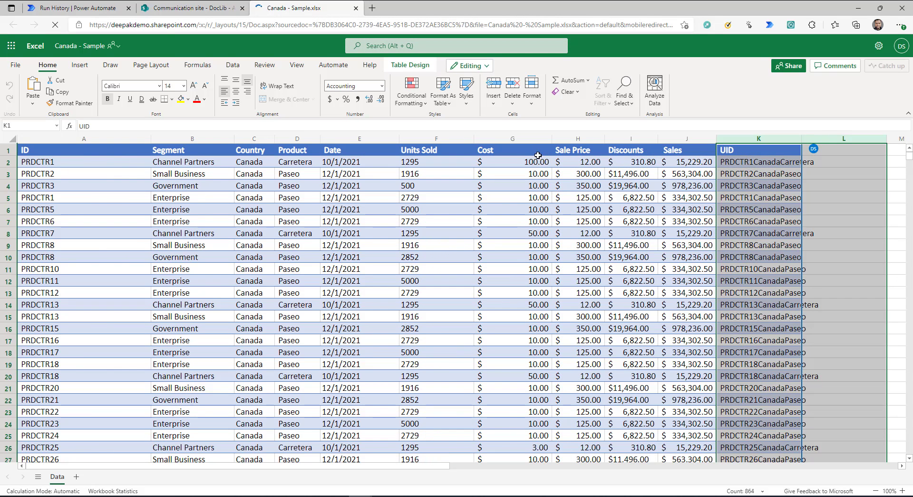
click(529, 163)
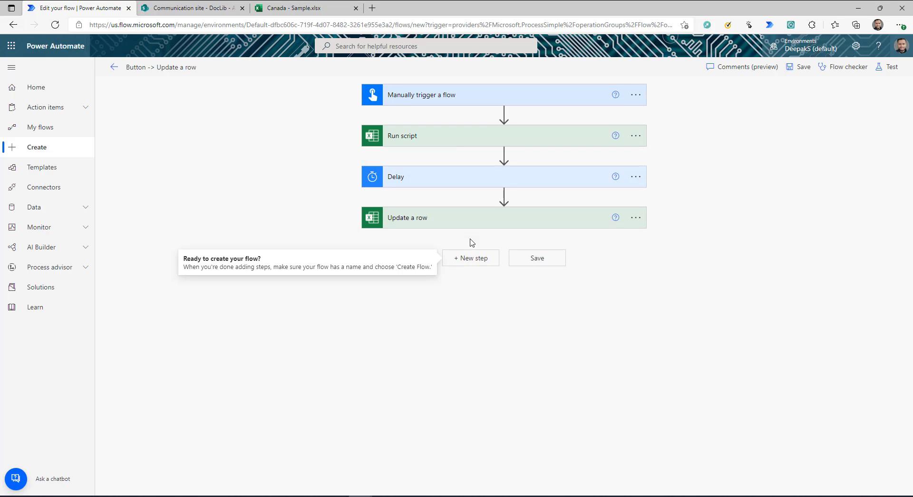
Step: Add the Excel Online (Business) action Delete a row after Update a row in the flow
click(483, 265)
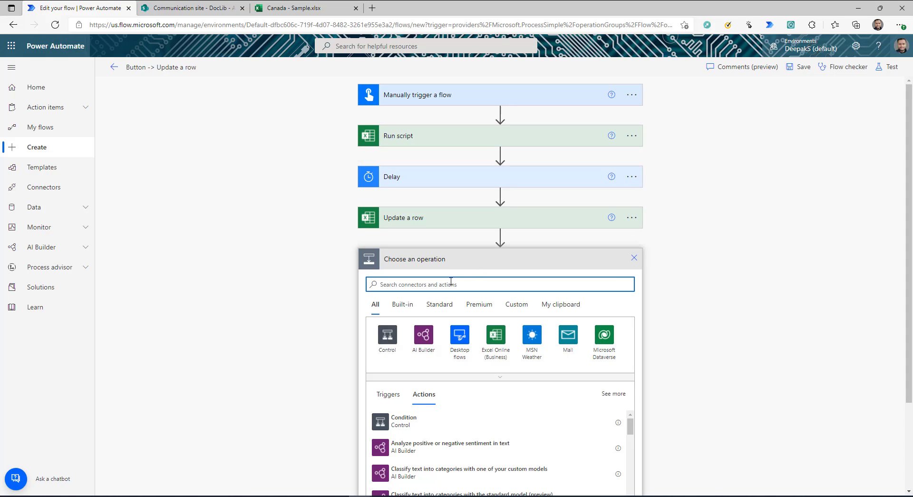
text(exc)
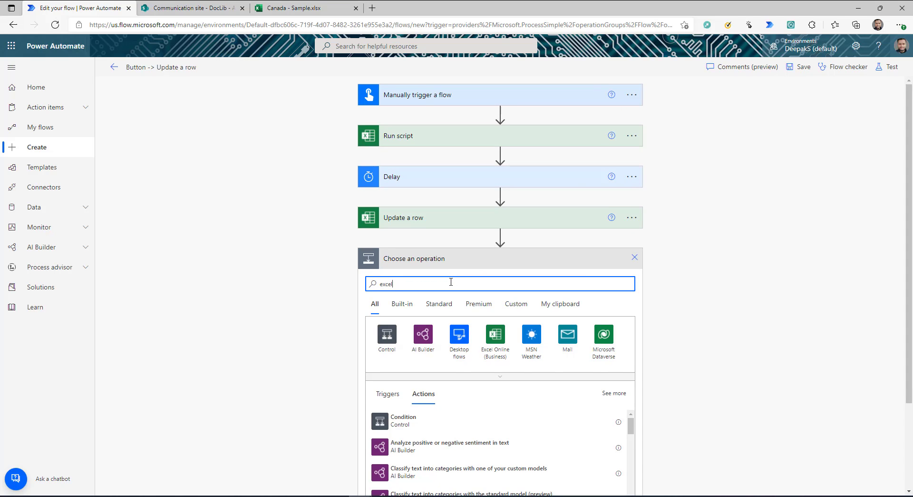
text(el)
click(408, 340)
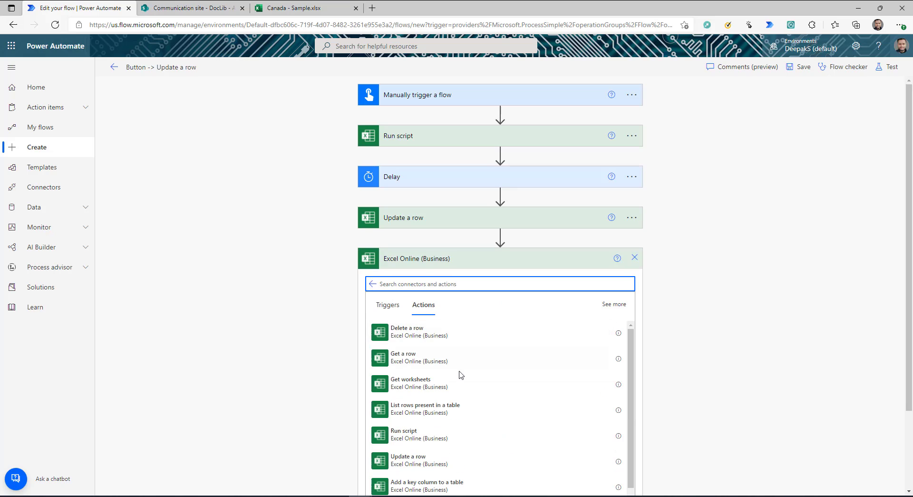
click(407, 328)
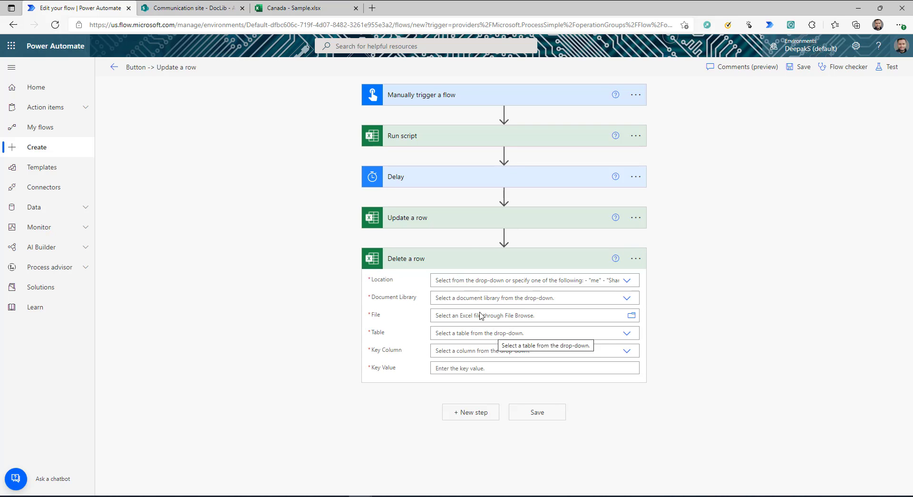
Step: Point Delete a row to SharePoint Site - Communication site, library DocLib, file /Canada - Sample.xlsx and Table1, matching Update a row
click(448, 221)
scroll(568, 406, down, 1)
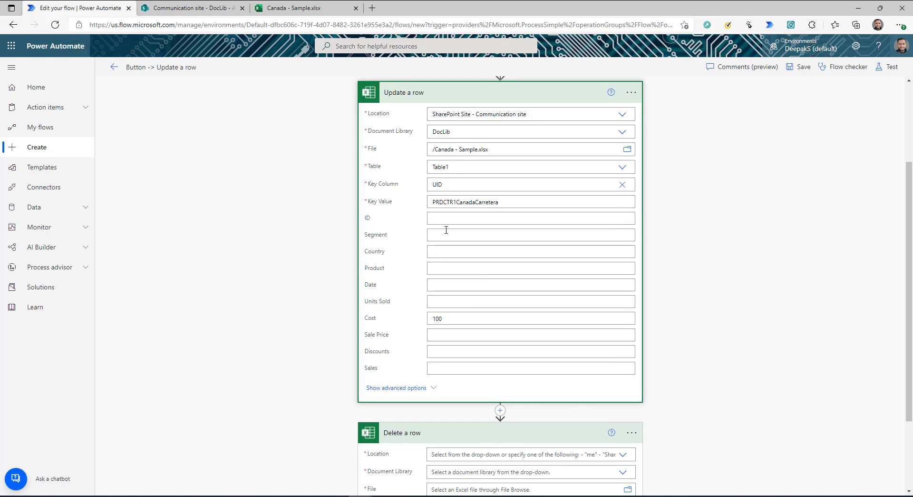
scroll(500, 235, down, 1)
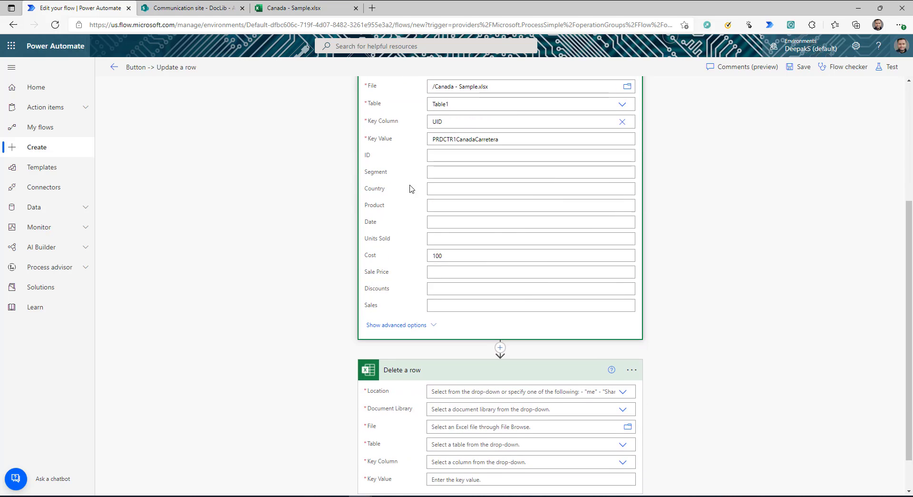
scroll(426, 297, up, 3)
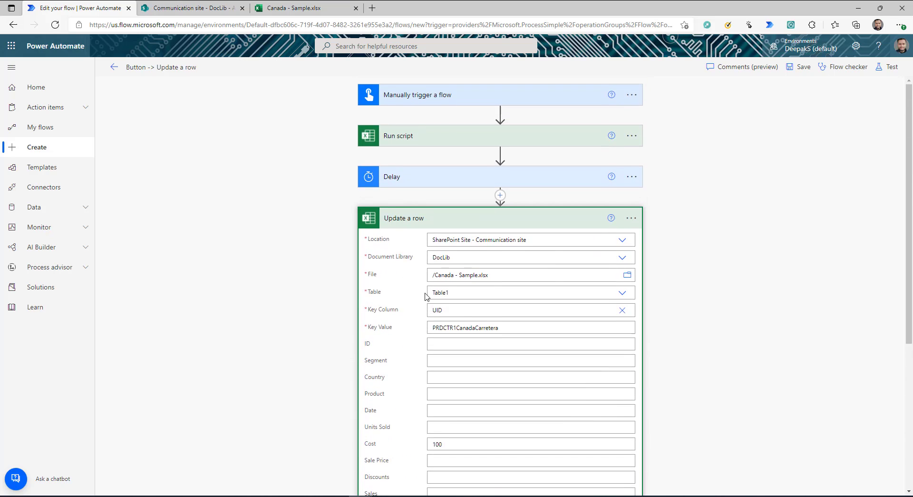
scroll(427, 297, down, 4)
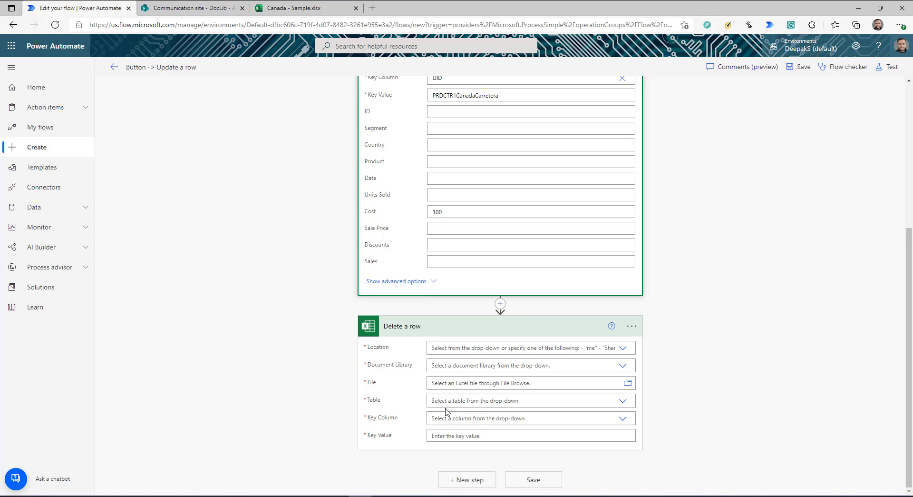
click(622, 348)
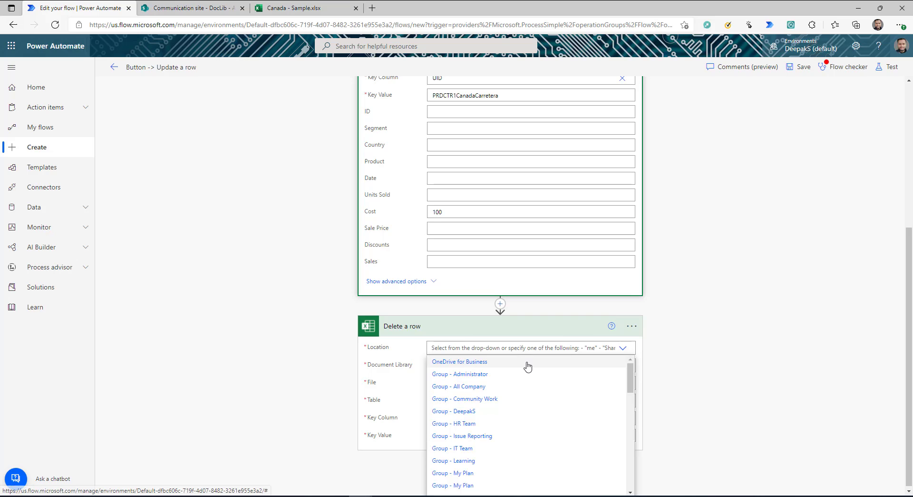
click(525, 359)
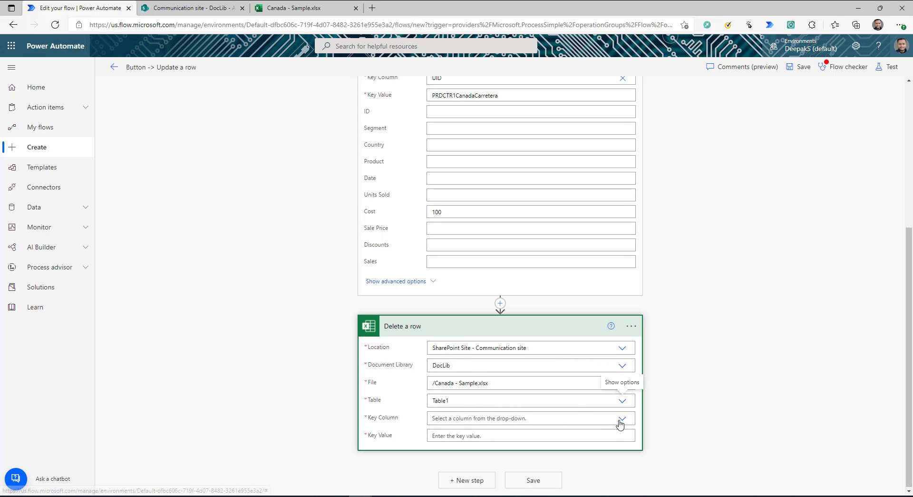
Step: Set the Key Column of Delete a row to the custom value UID
click(618, 418)
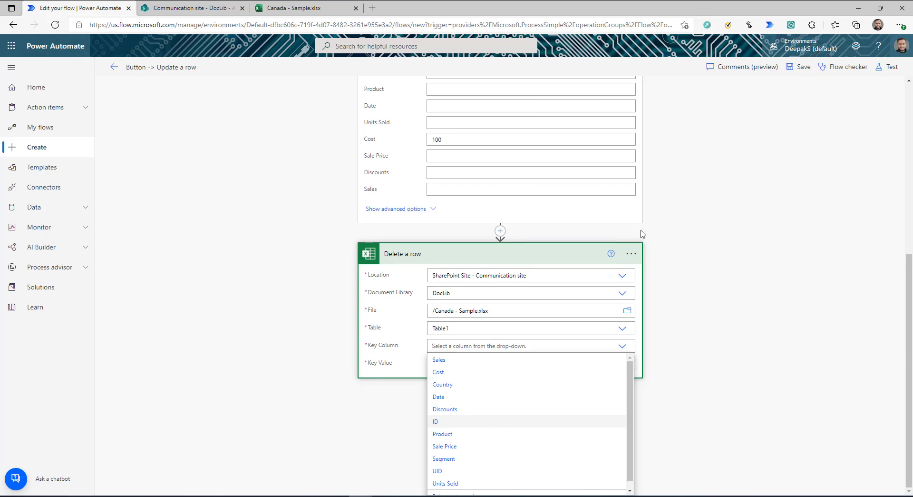
drag(629, 387, 631, 404)
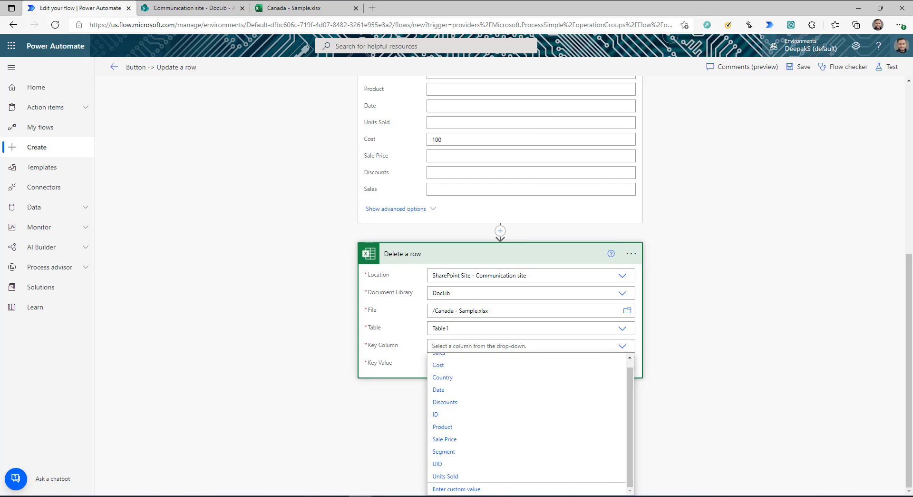
click(467, 489)
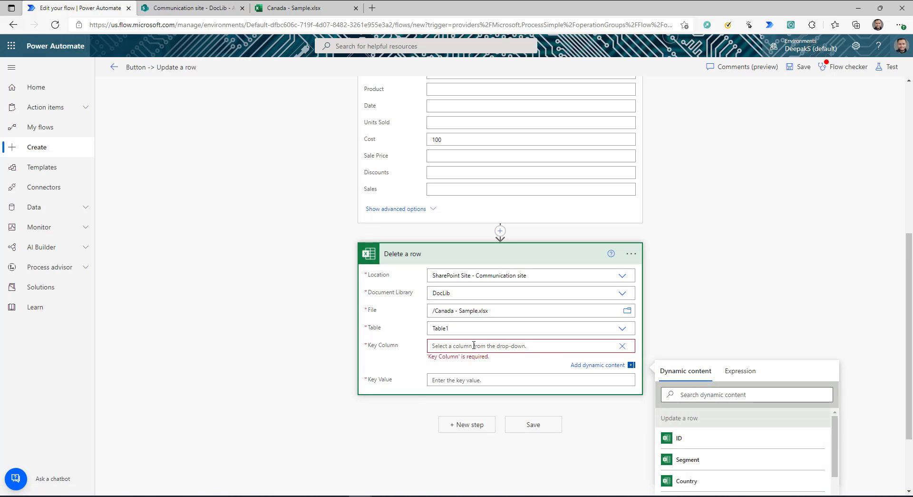
text(UID)
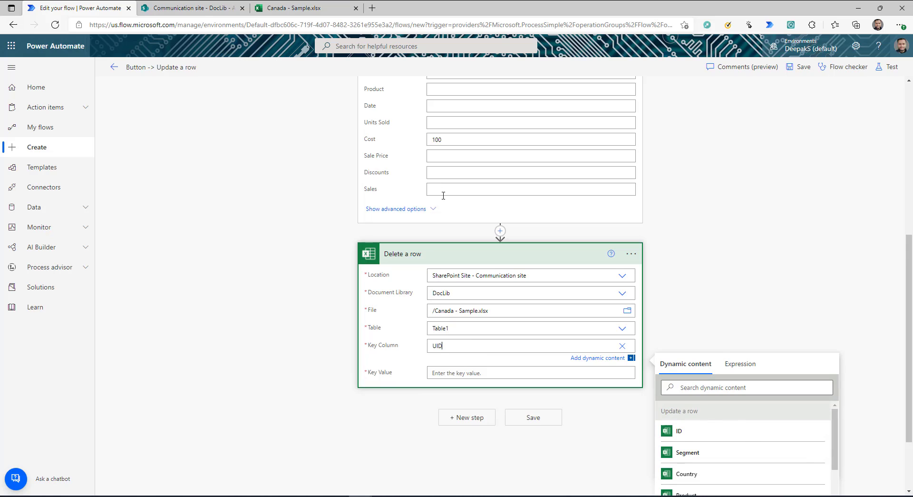
Step: Copy the Key Value PRDCTR1CanadaCarretera from Update a row into Delete a row, and save the flow
scroll(443, 196, up, 5)
drag(505, 275, 334, 270)
key(ctrl+c)
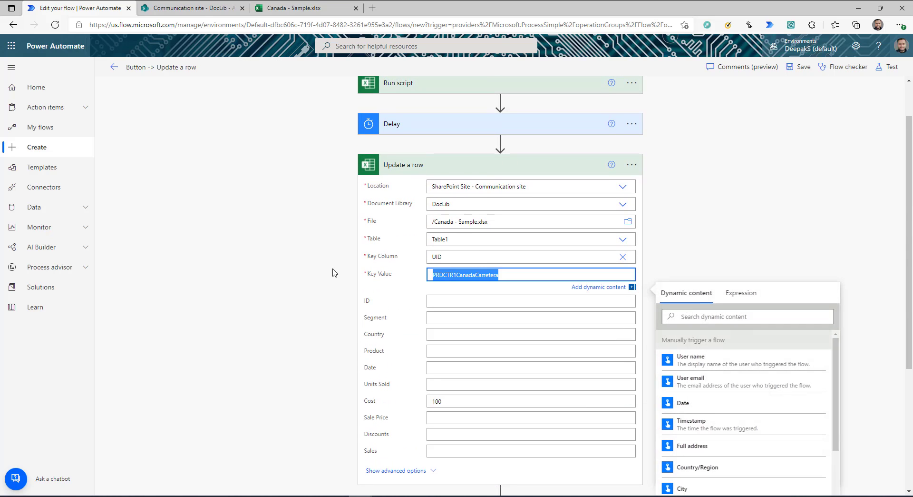
scroll(474, 374, down, 4)
click(475, 428)
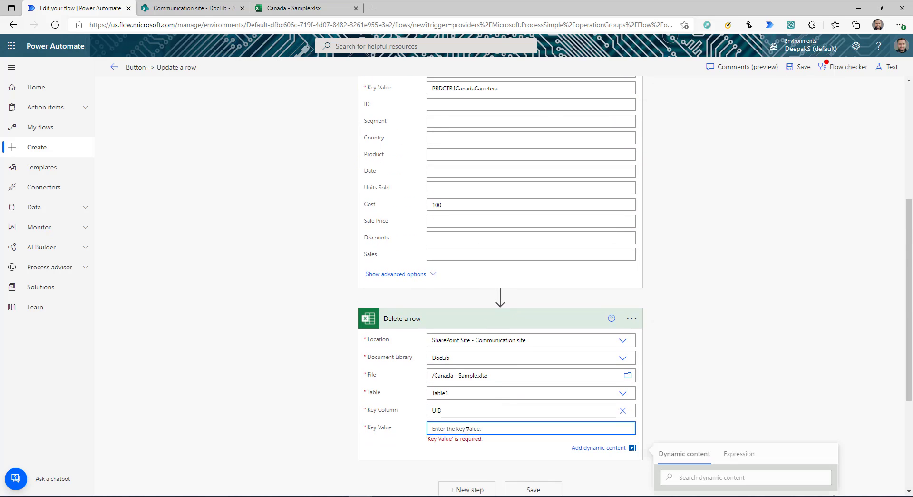
key(ctrl+v)
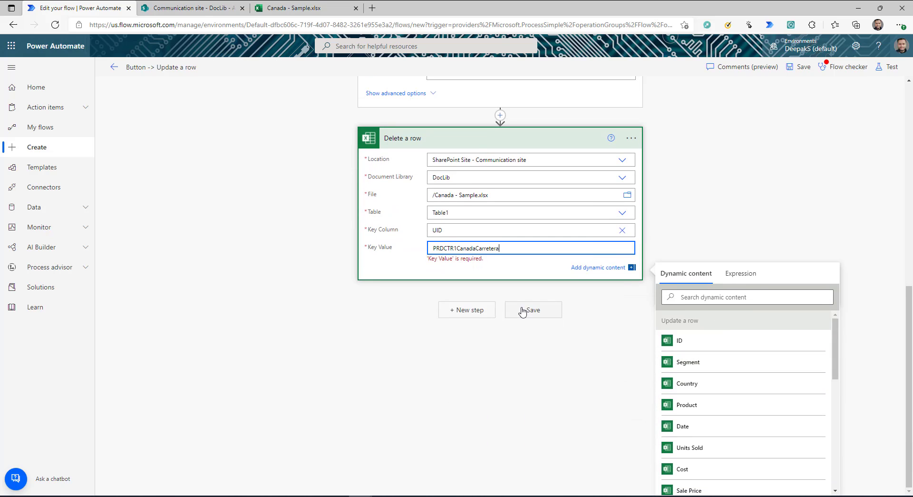
click(535, 311)
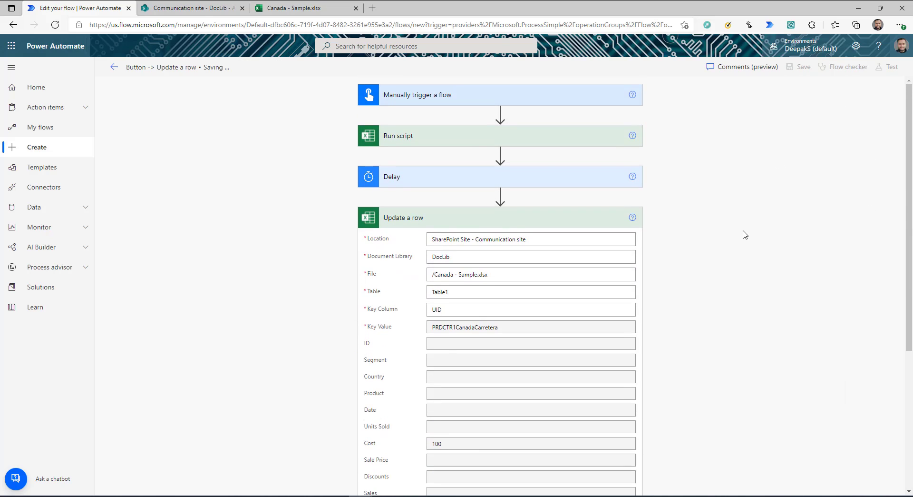
Step: Test the saved flow, and reload the Excel workbook to check the PRDCTR1 Carretera row
click(287, 8)
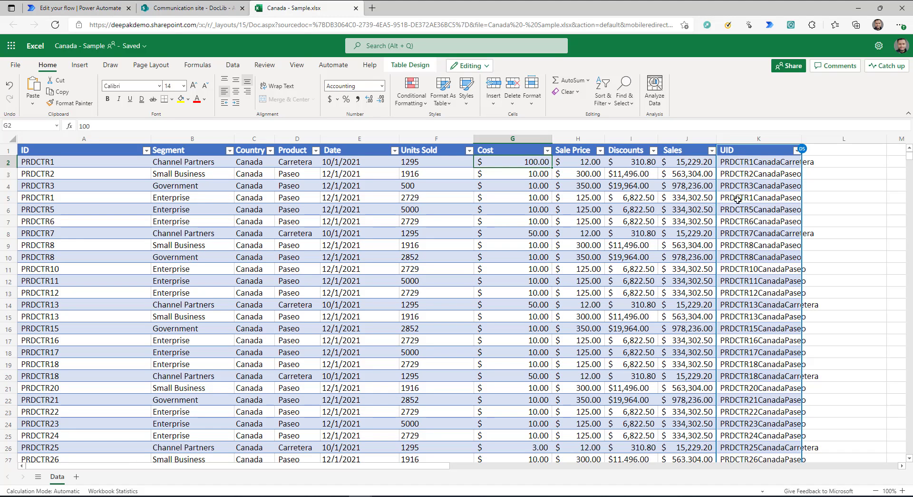
click(89, 5)
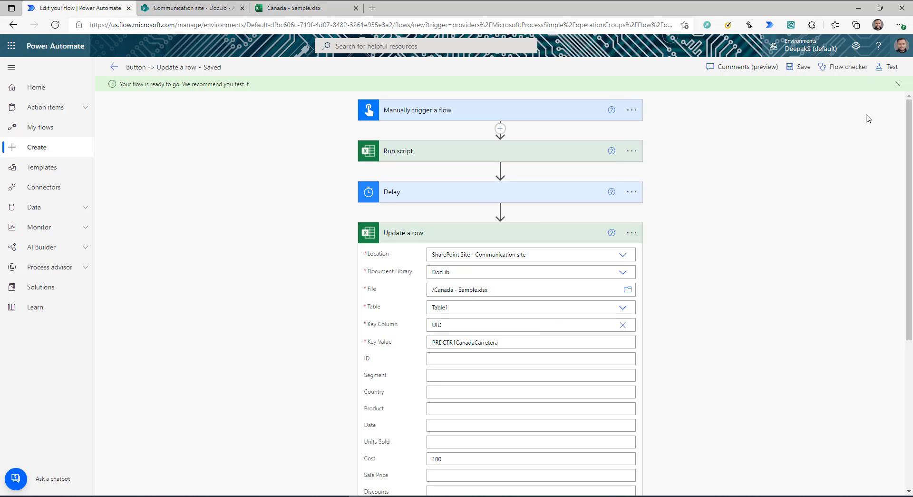
click(896, 66)
click(785, 117)
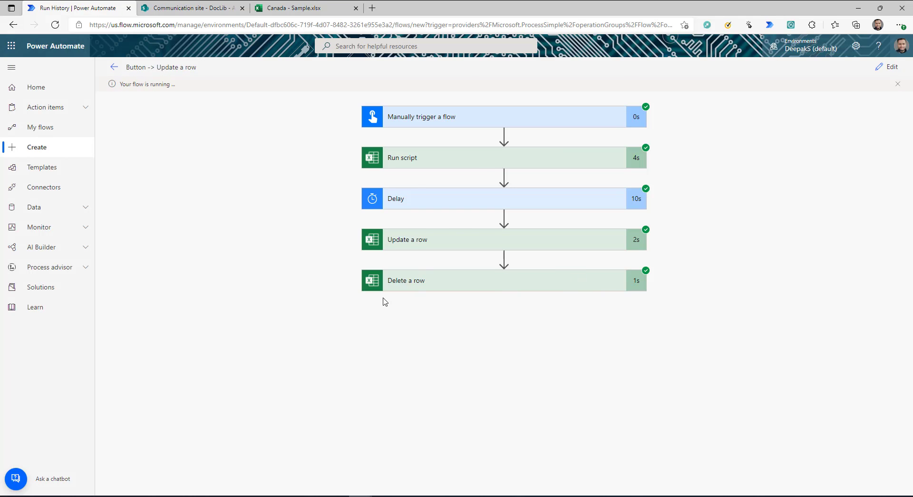
click(259, 6)
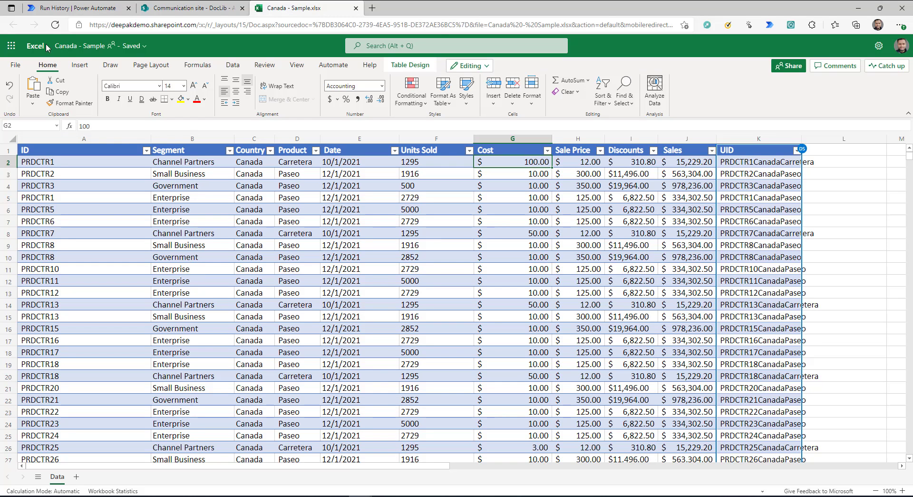
click(55, 24)
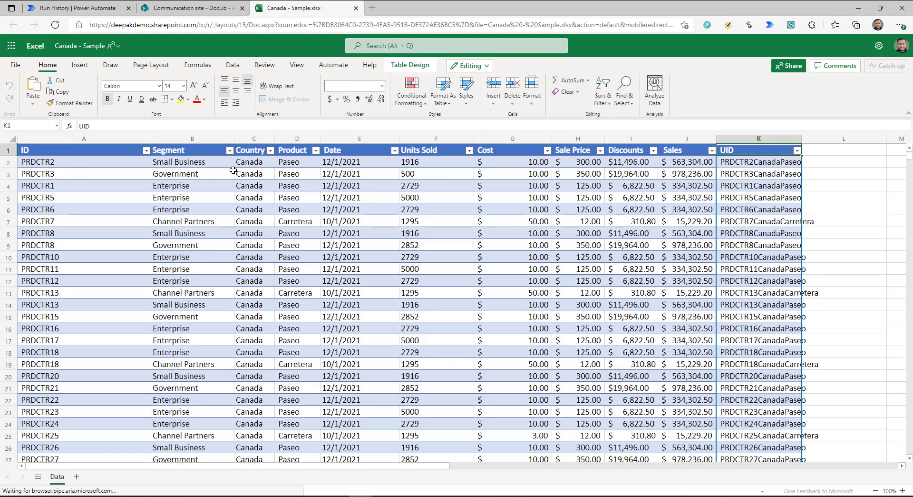
Step: Review the Key Value in Update a row, and widen the UID column in the Excel workbook to inspect its values
click(81, 6)
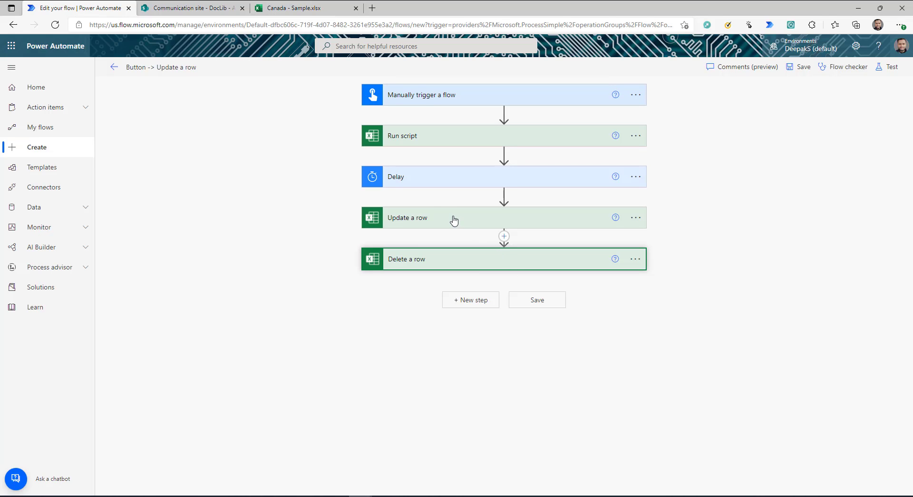
click(454, 219)
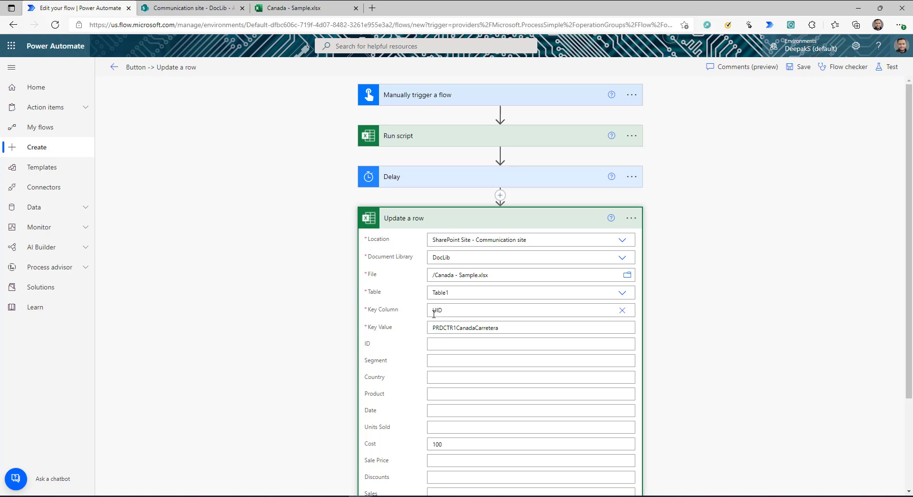
double_click(495, 328)
key(ctrl+3)
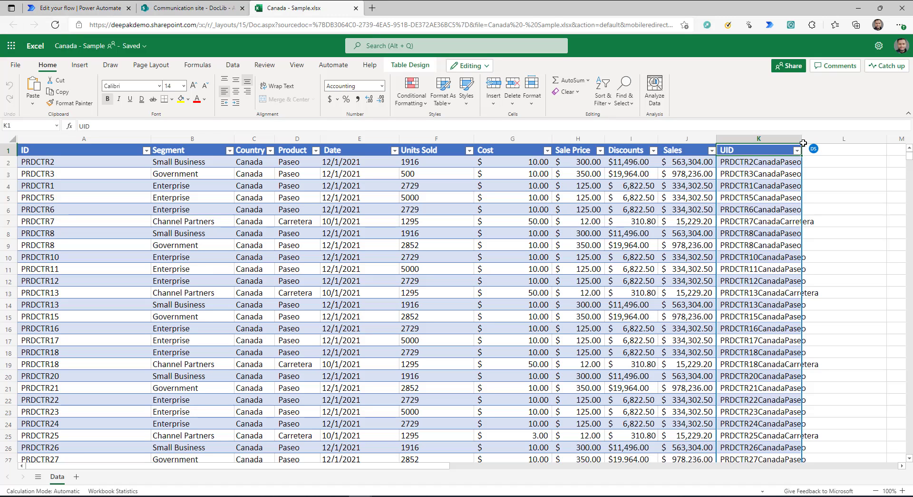
drag(803, 141, 826, 142)
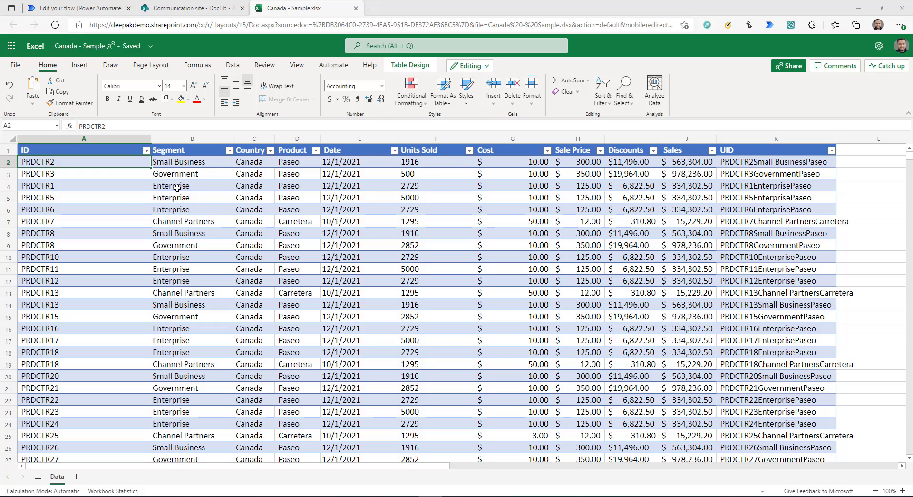
click(294, 185)
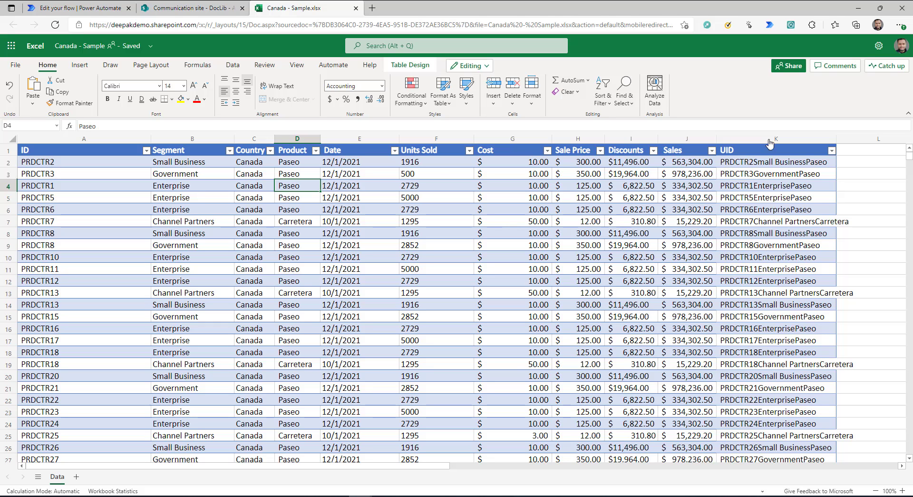
Step: Return to the flow and delete the Update a row and Delete a row actions
click(76, 8)
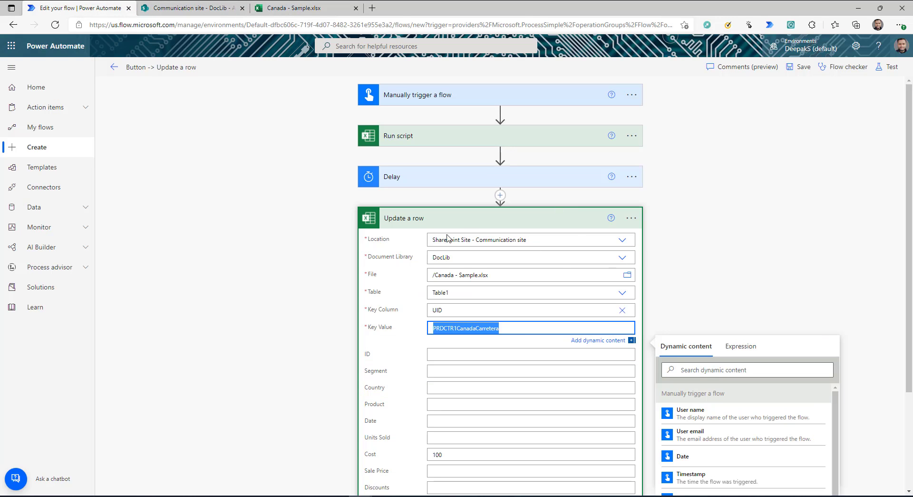
click(661, 229)
click(631, 218)
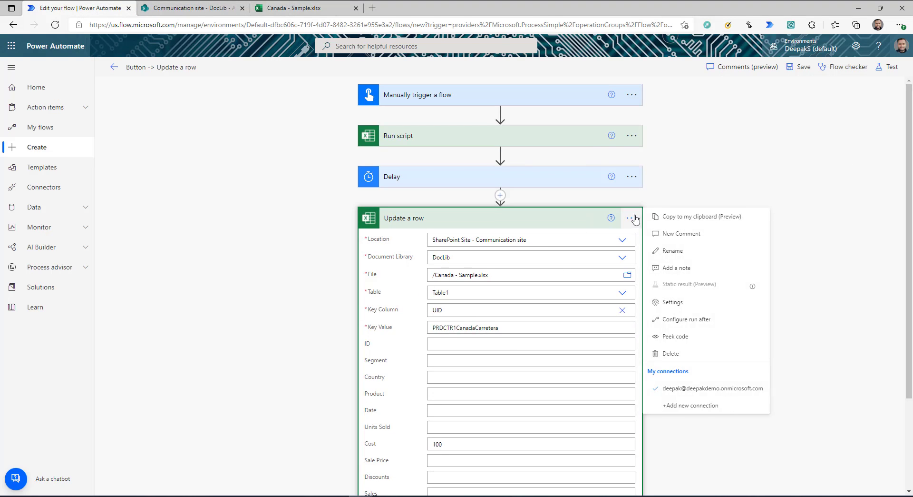
click(677, 355)
click(455, 285)
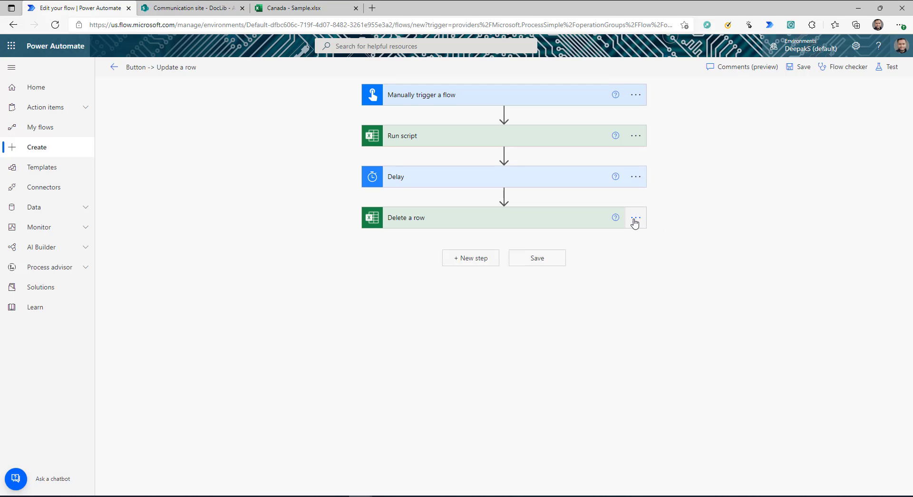
click(476, 219)
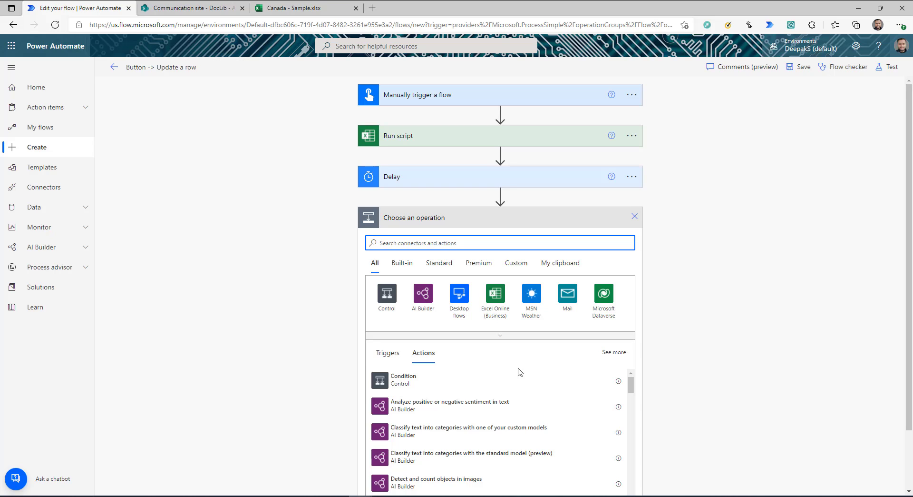
Step: Add a List rows present in a table action for Table1 in /Canada - Sample.xlsx, from DocLib on SharePoint Site - Communication site
click(495, 294)
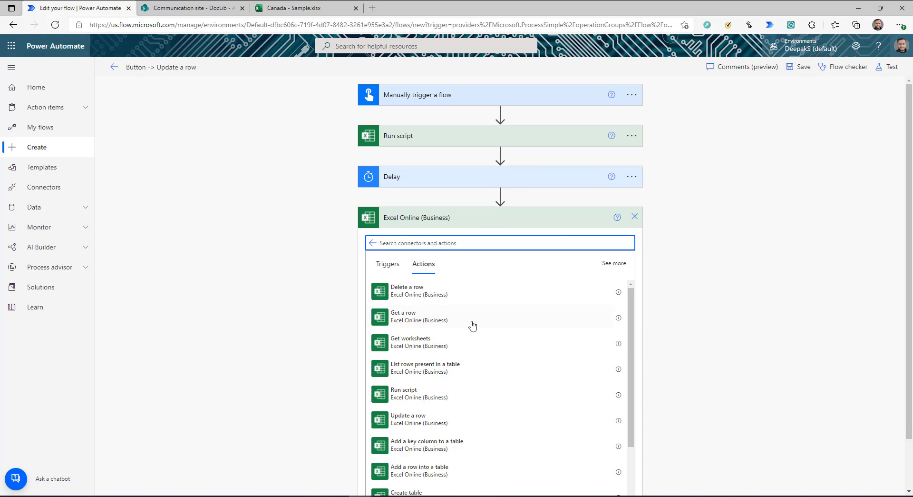
click(437, 370)
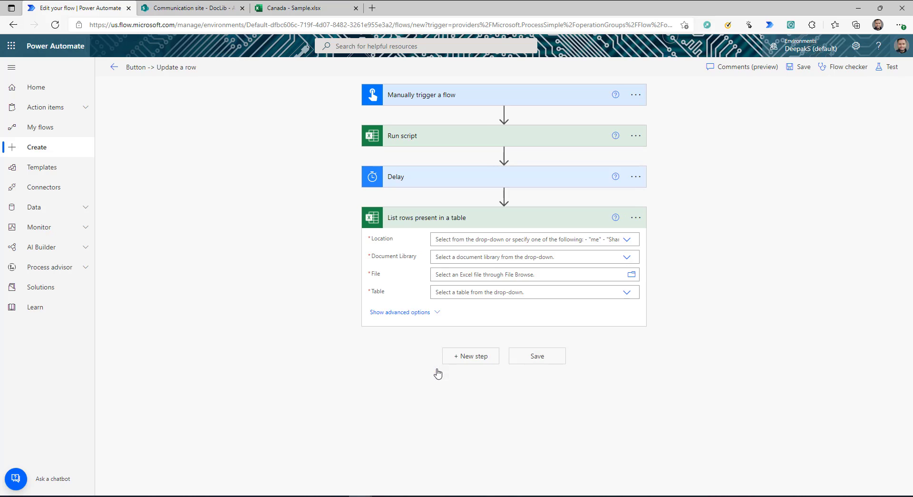
click(627, 239)
click(514, 292)
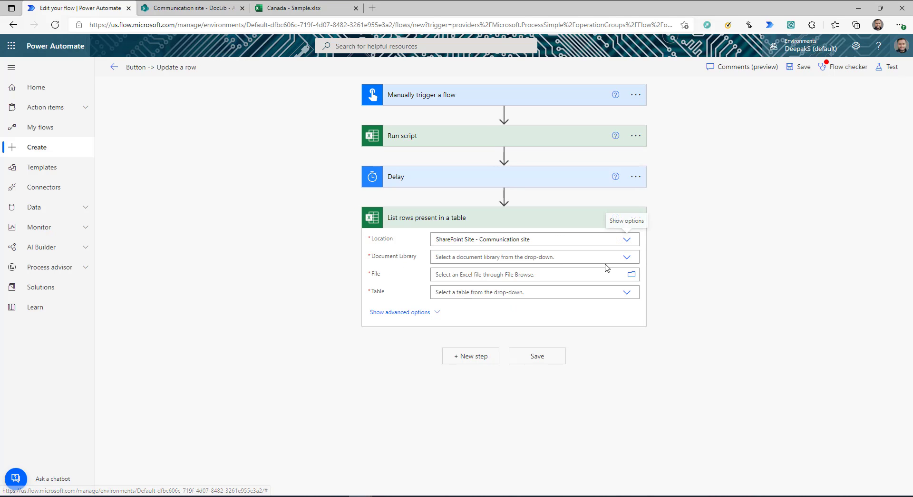
click(627, 257)
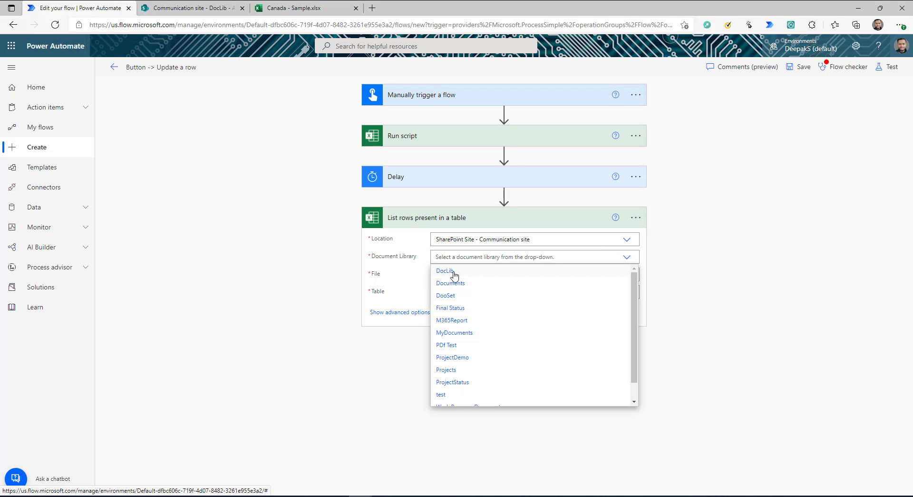
click(446, 271)
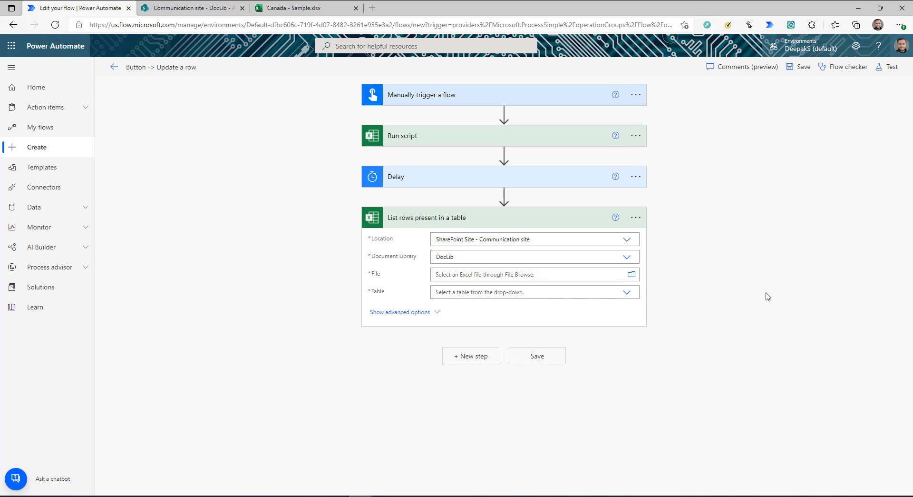
click(704, 303)
click(475, 292)
click(445, 308)
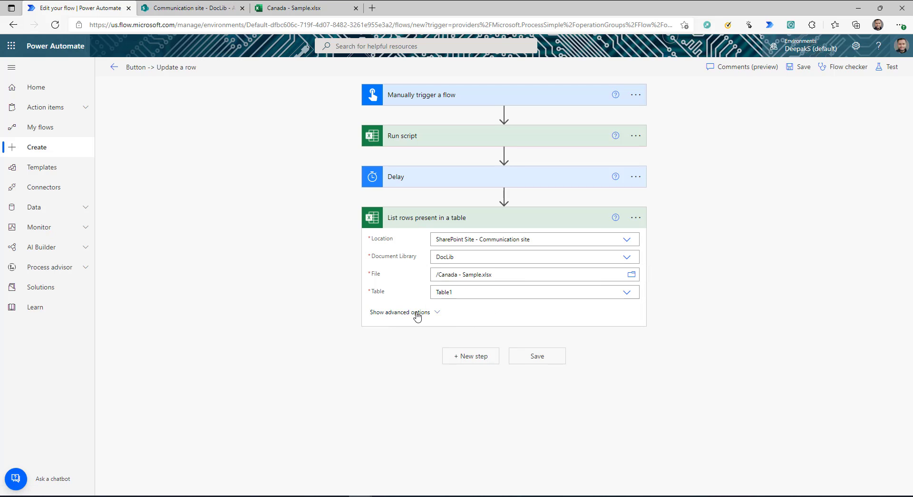
Step: Show the advanced options of List rows present in a table and start the Filter Query with UID
click(418, 314)
click(434, 310)
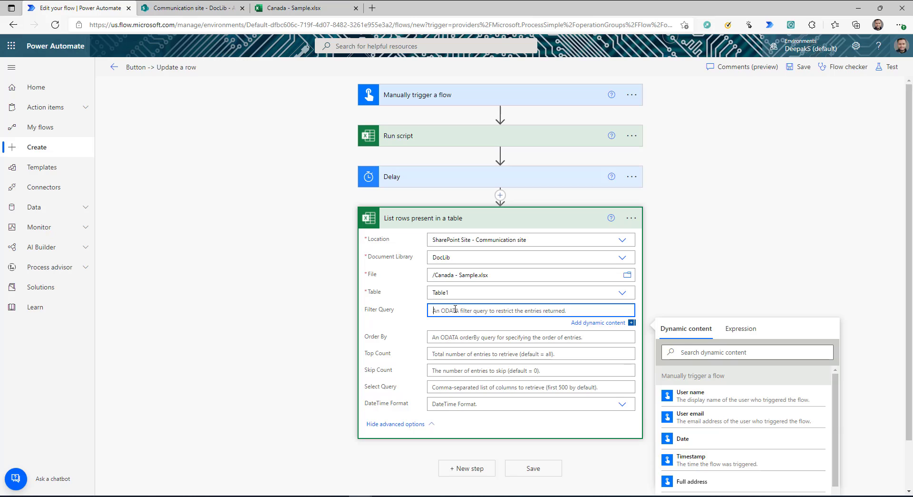
text(UID)
Step: Inspect the formula behind UID cell K2 in the Excel workbook, leaving the cell unedited
click(304, 8)
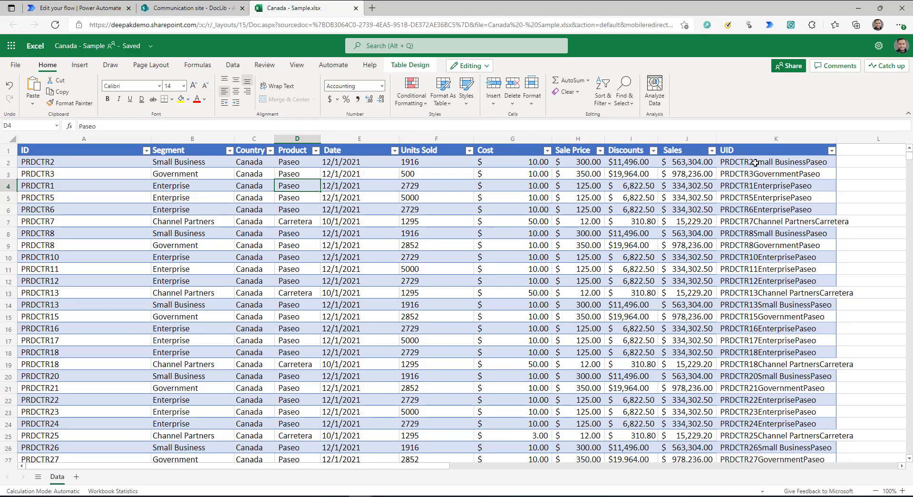
click(754, 162)
double_click(754, 163)
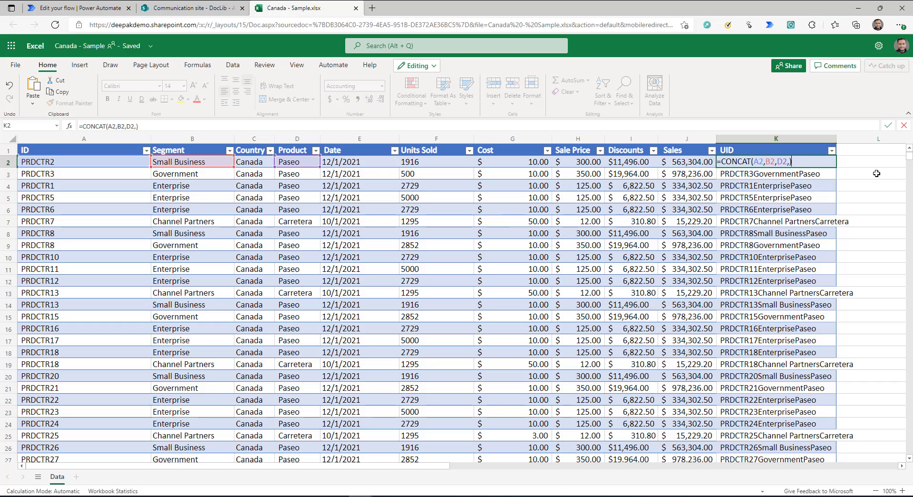
key(Escape)
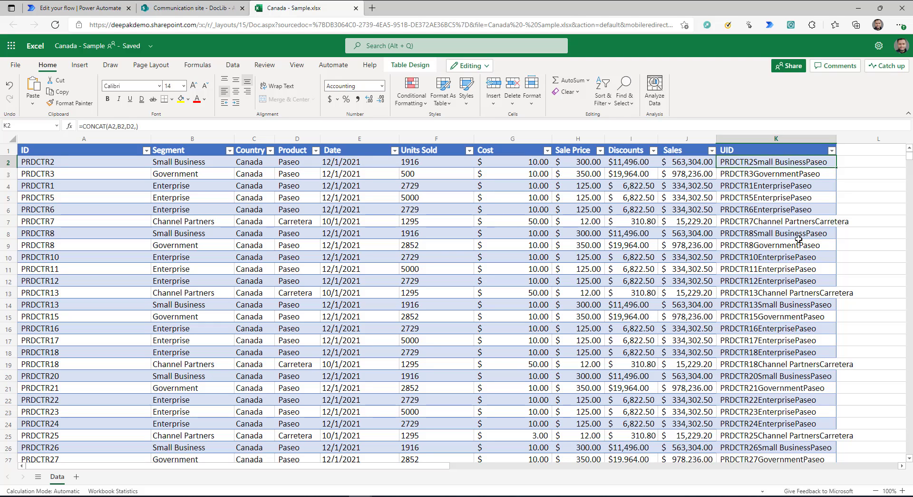
Step: Set the Filter Query to Contains(UID,'EnterprisePaseo'), taking the segment and product values from row 4 of the Excel workbook
click(76, 8)
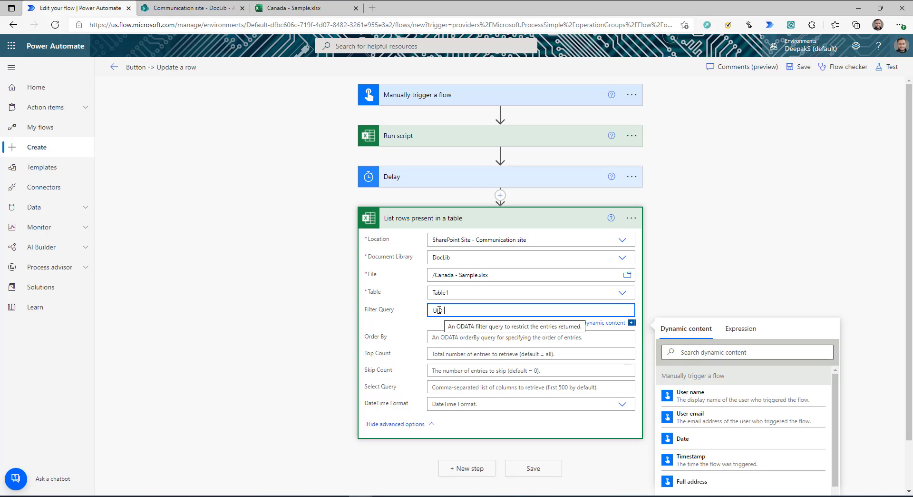
double_click(438, 310)
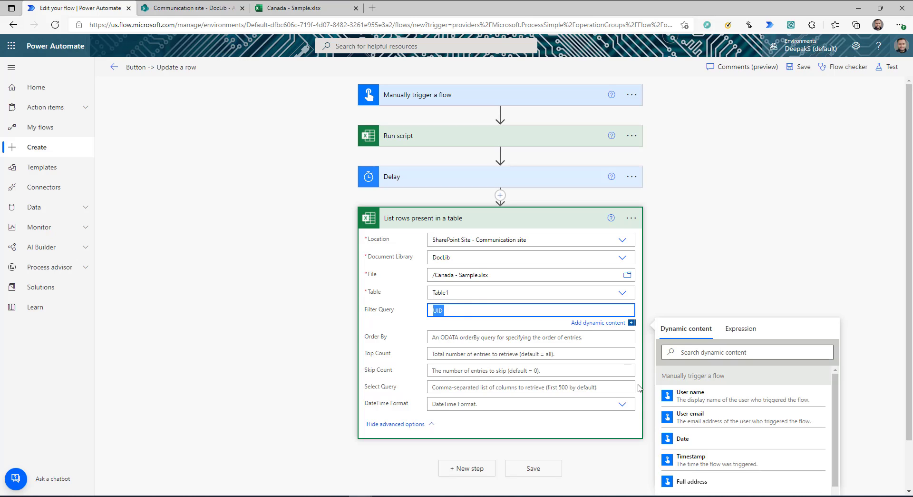
text(Contains()
click(291, 8)
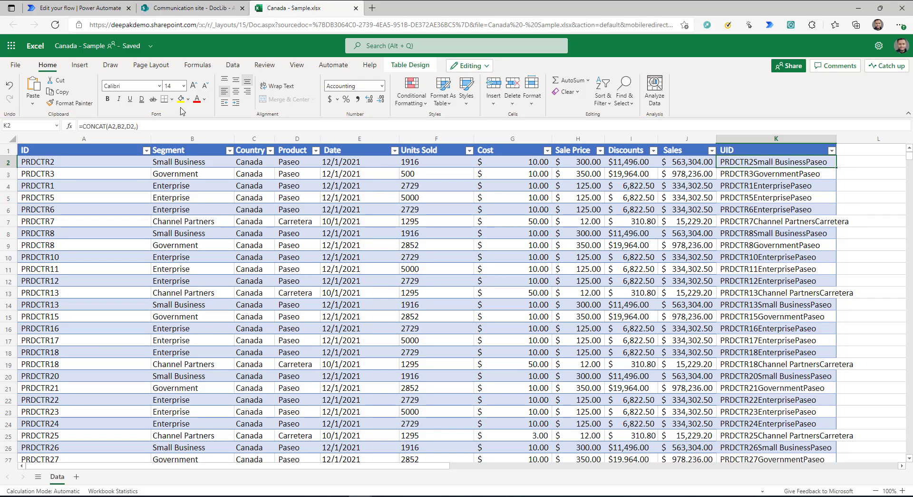
click(183, 188)
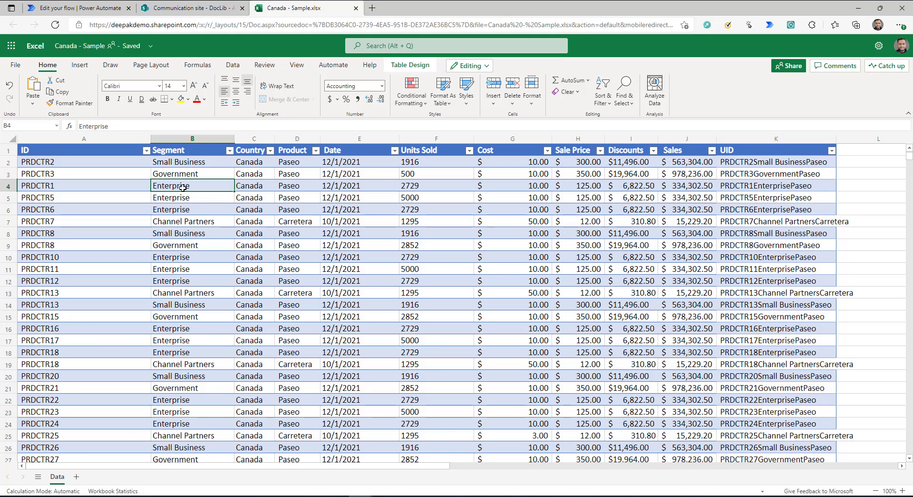
double_click(95, 126)
click(65, 6)
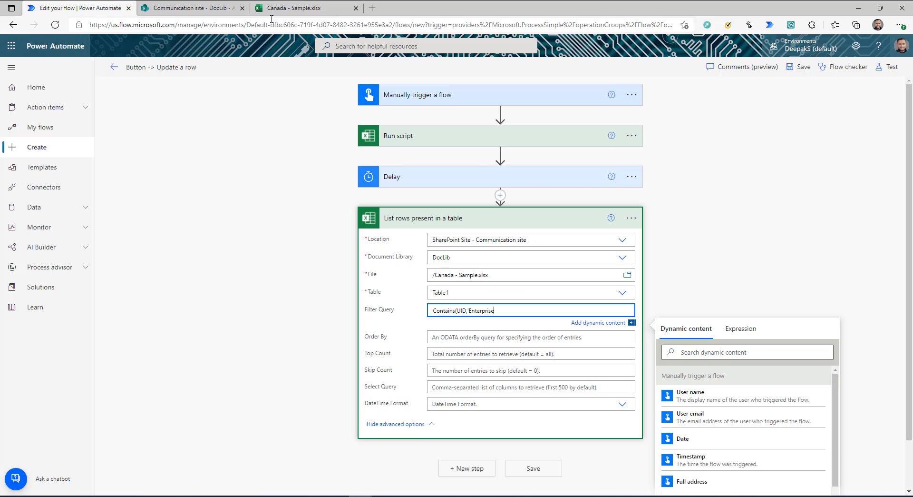
click(290, 8)
click(292, 185)
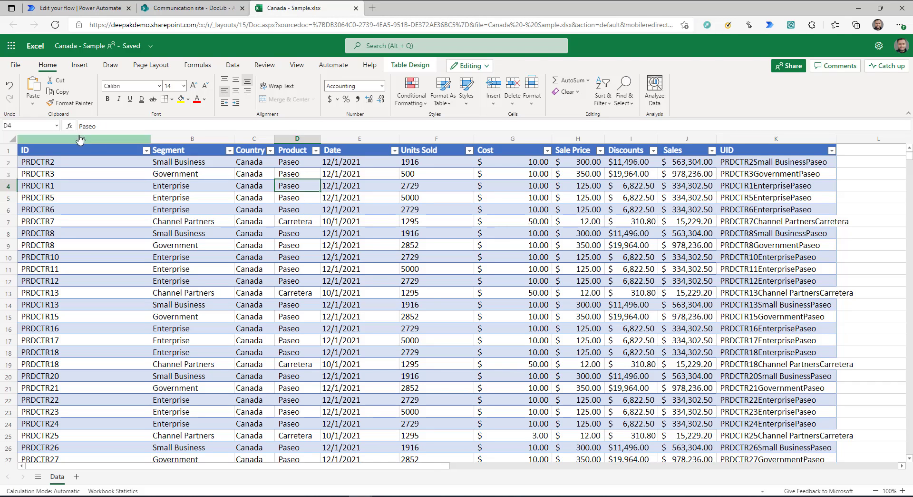
click(79, 9)
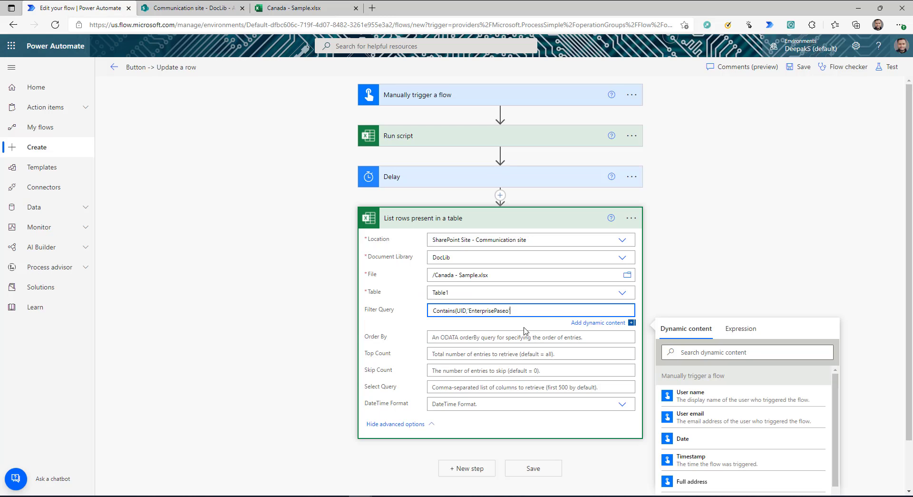
text())
Step: Review the column and value parts of the Filter Query, copy the whole query, and save the flow
double_click(460, 310)
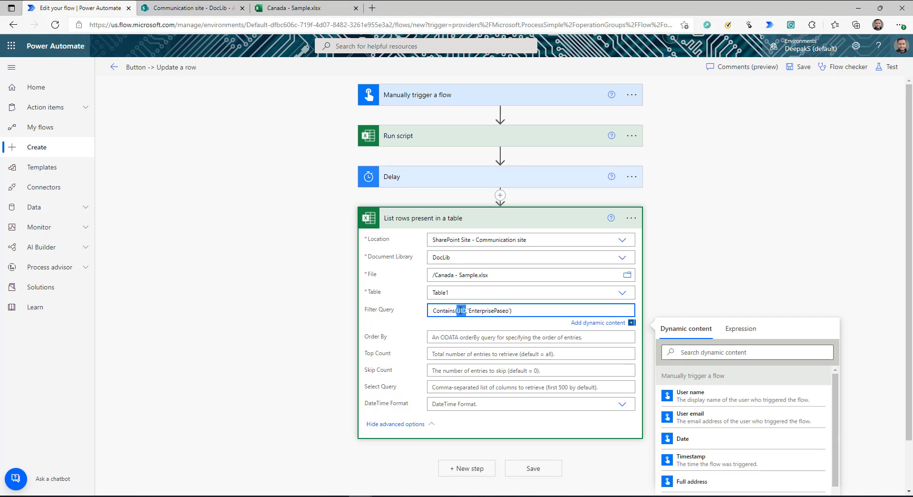
click(483, 310)
key(ctrl+a)
key(ctrl+c)
click(443, 311)
double_click(487, 310)
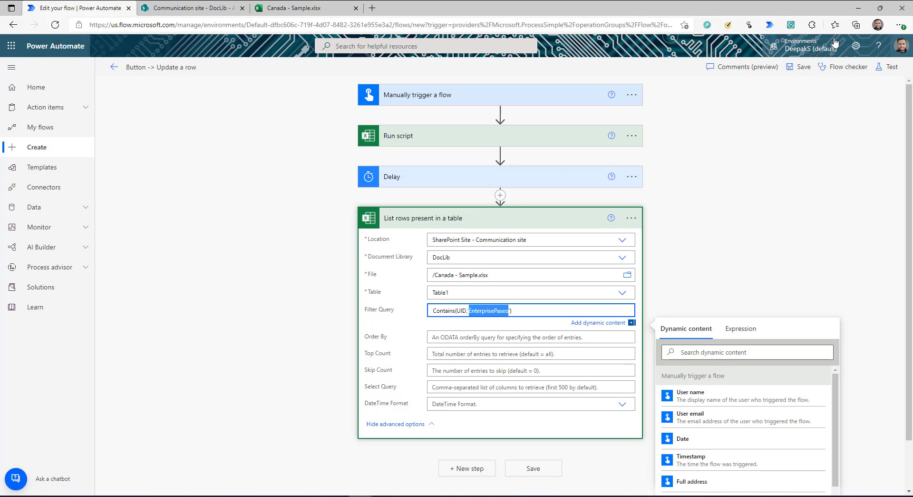
click(803, 67)
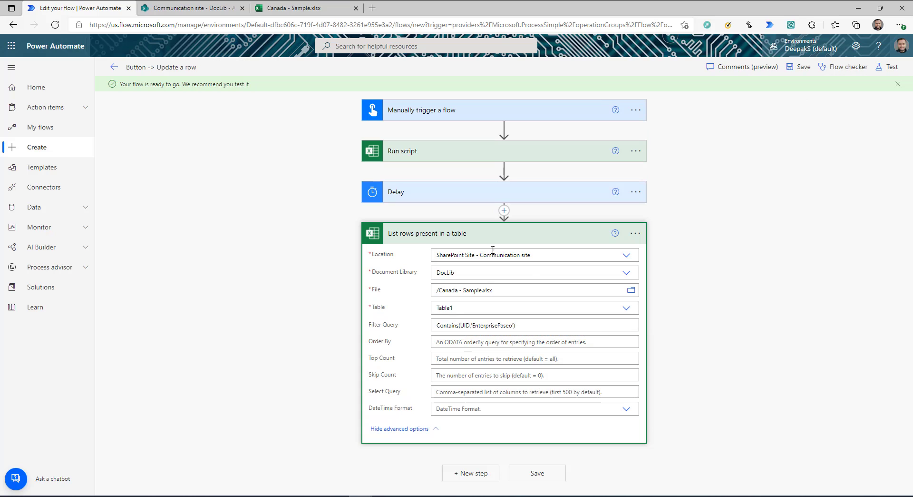
Step: Turn on Pagination with a threshold of 1000 in the settings of List rows present in a table
click(636, 233)
click(676, 317)
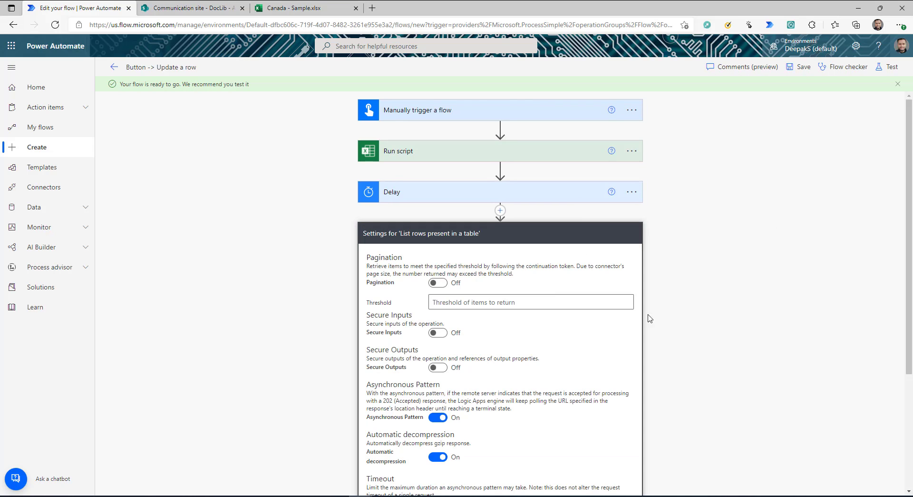
click(442, 283)
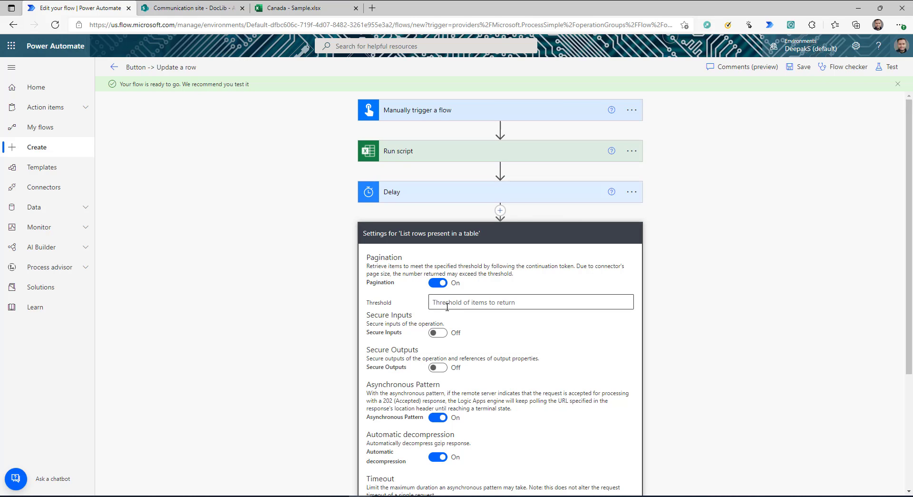
click(452, 301)
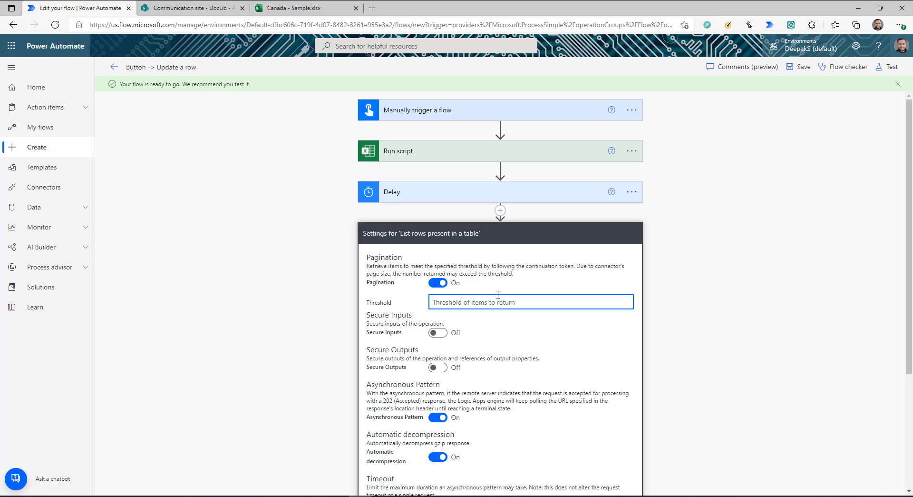
text(1000)
click(511, 314)
scroll(510, 314, down, 3)
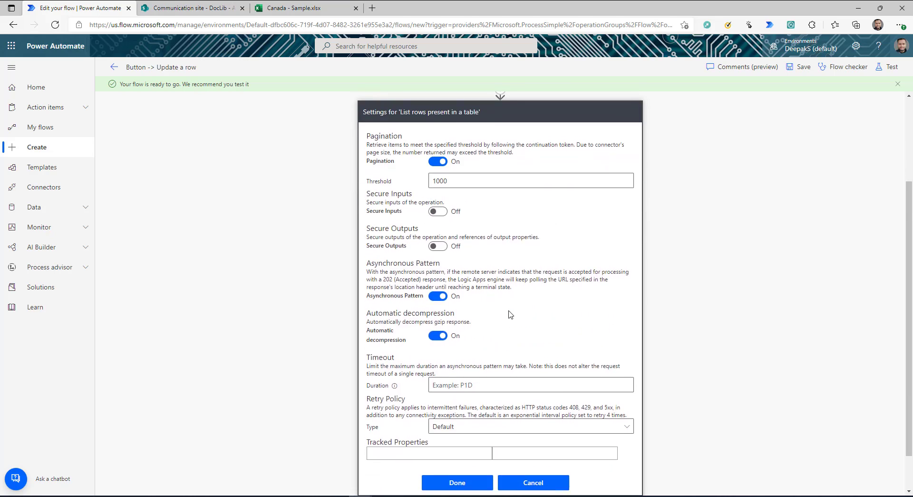
click(452, 436)
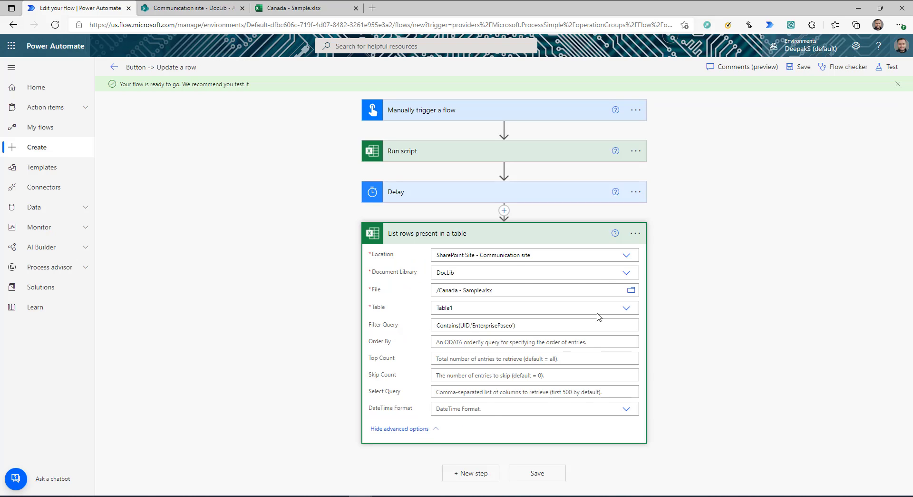
Step: Add an Update a row action for Table1 in /Canada - Sample.xlsx, from DocLib on SharePoint Site - Communication site
click(472, 475)
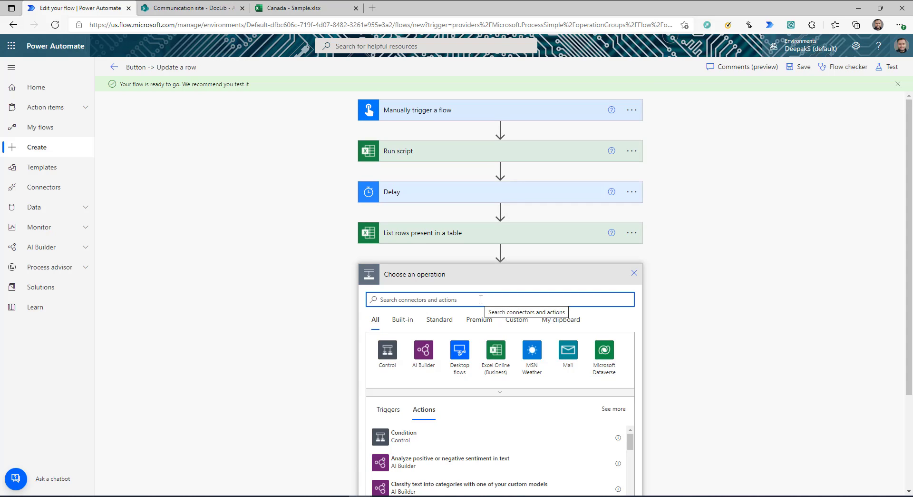
text(update)
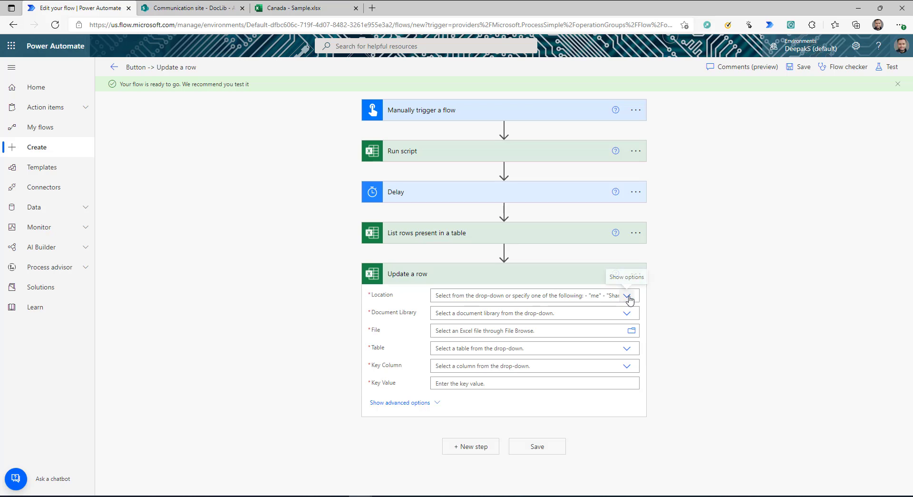
click(628, 296)
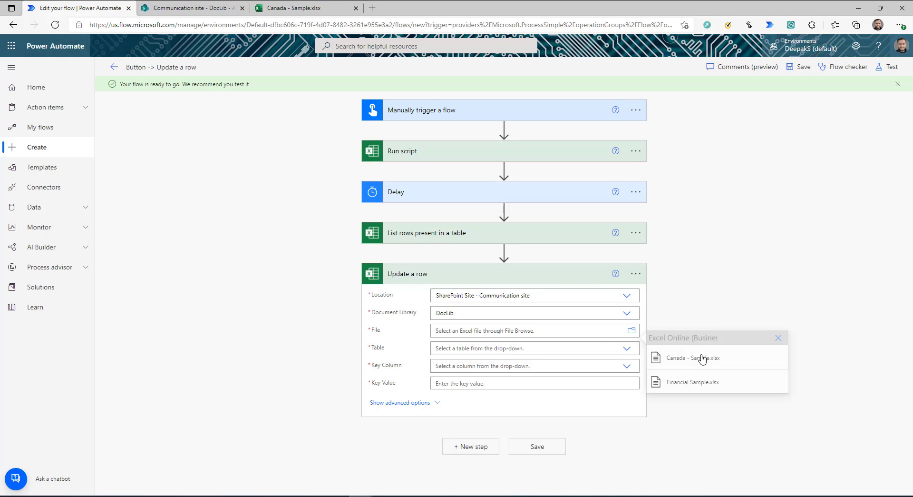
click(647, 357)
click(627, 348)
click(445, 361)
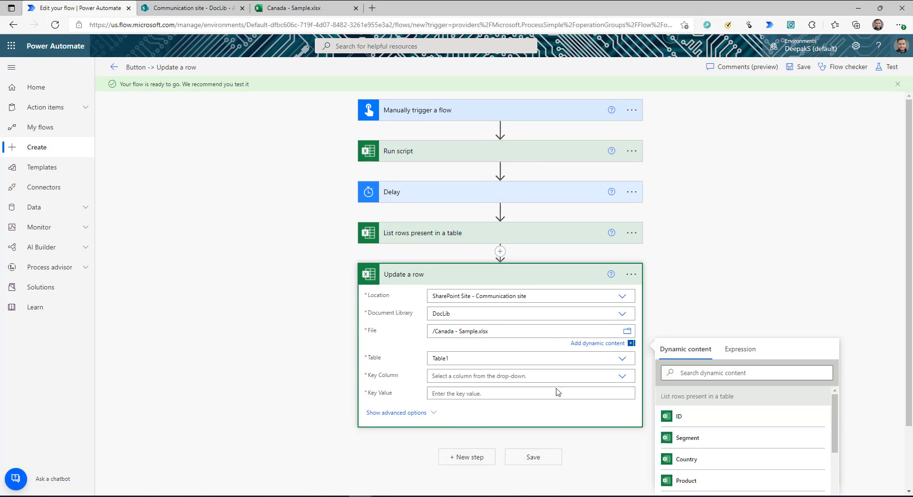
Step: Enter UID as a custom value for the Key Column of Update a row
click(626, 365)
scroll(613, 404, down, 5)
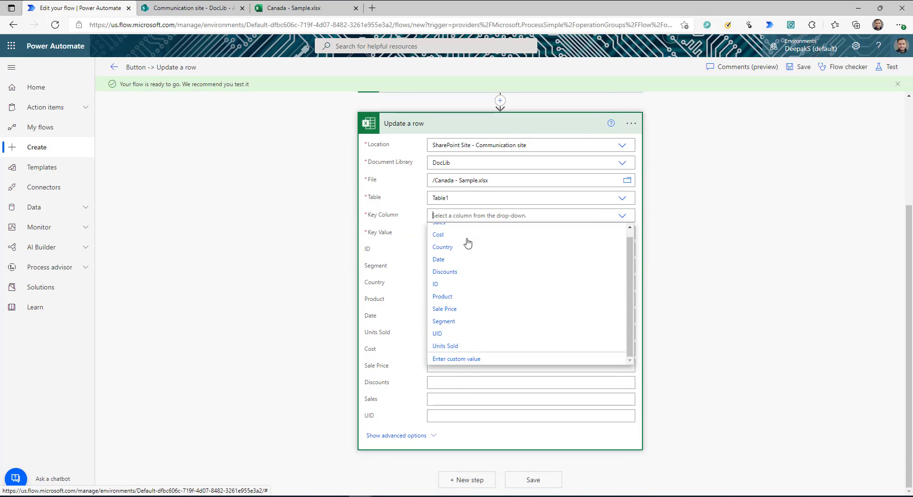
click(457, 359)
text(UID)
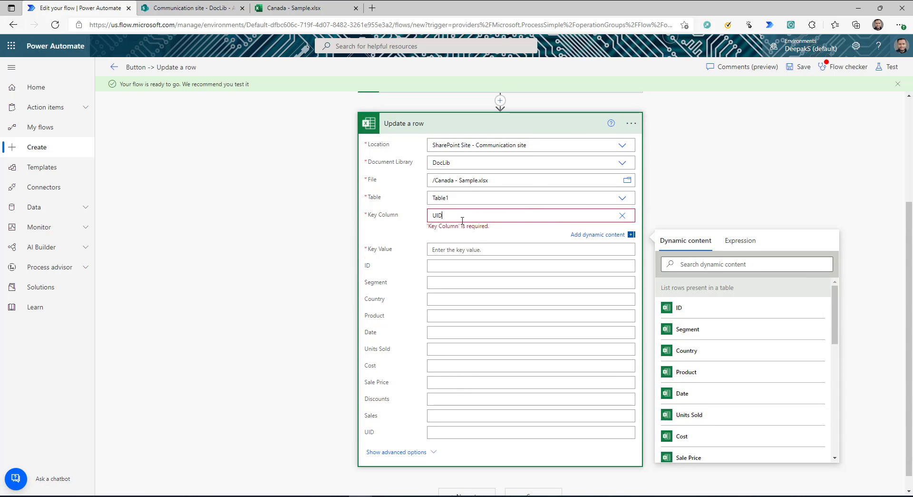
Step: Look for UID among the dynamic content for Key Value and check the existing columns in the Canada - Sample.xlsx workbook
click(447, 259)
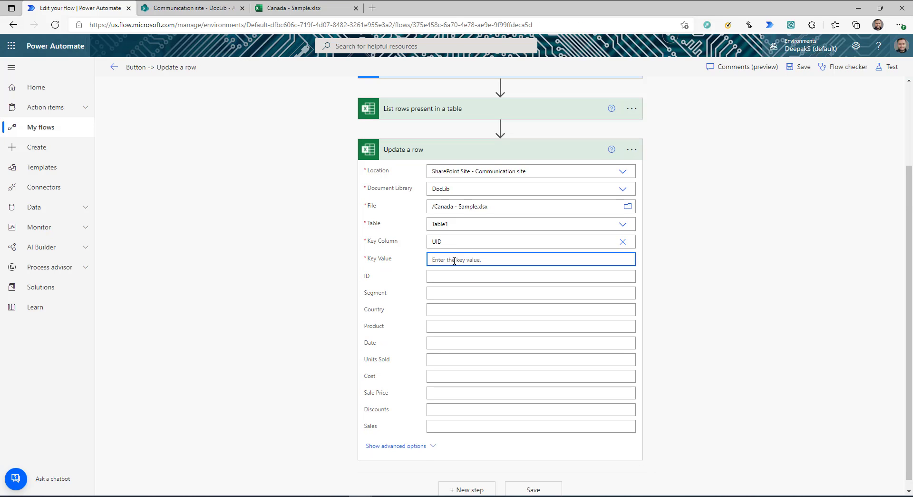
scroll(740, 330, down, 3)
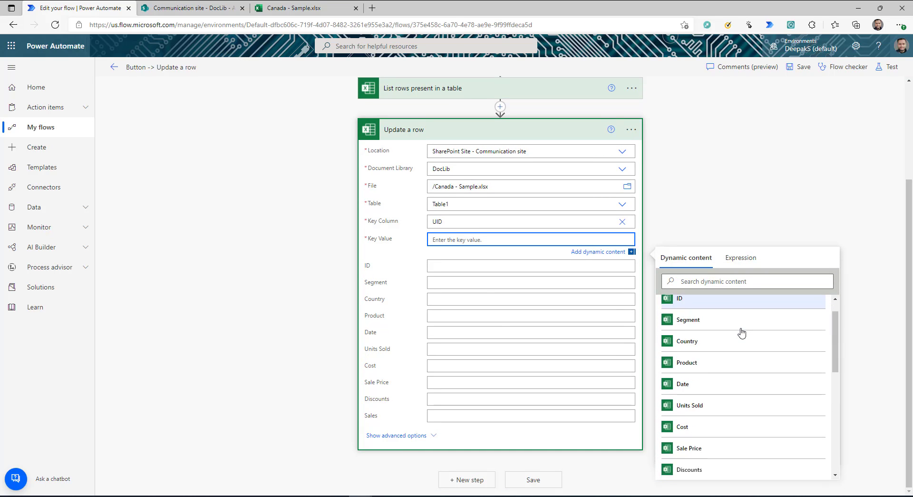
scroll(738, 399, up, 4)
scroll(735, 395, down, 1)
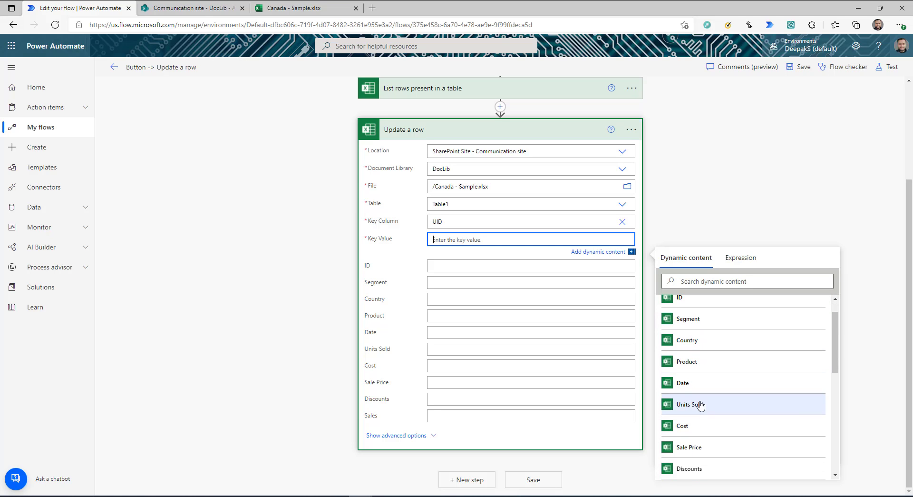
scroll(702, 404, down, 1)
key(ctrl+shift+Tab)
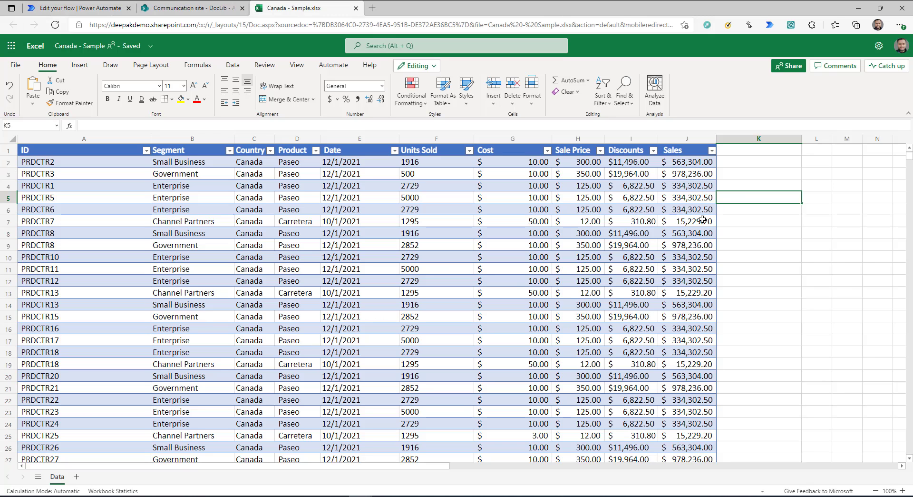
key(ctrl+Tab)
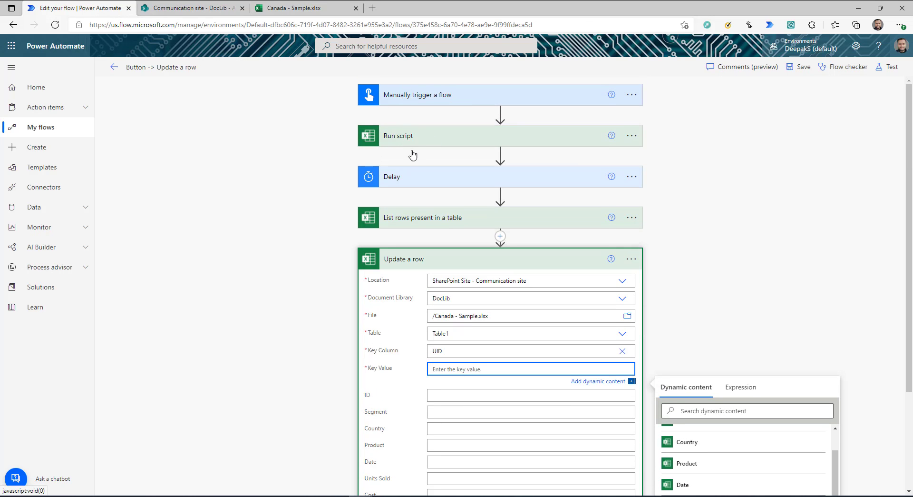
scroll(413, 155, down, 3)
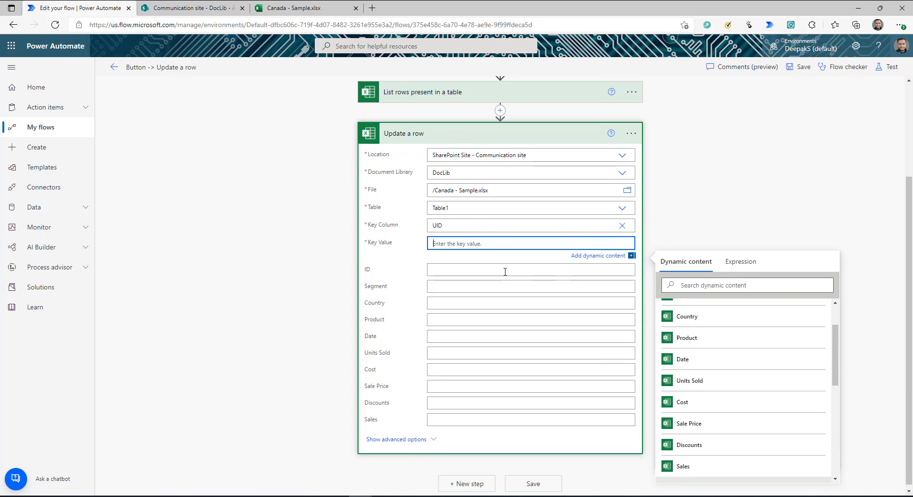
scroll(731, 383, up, 3)
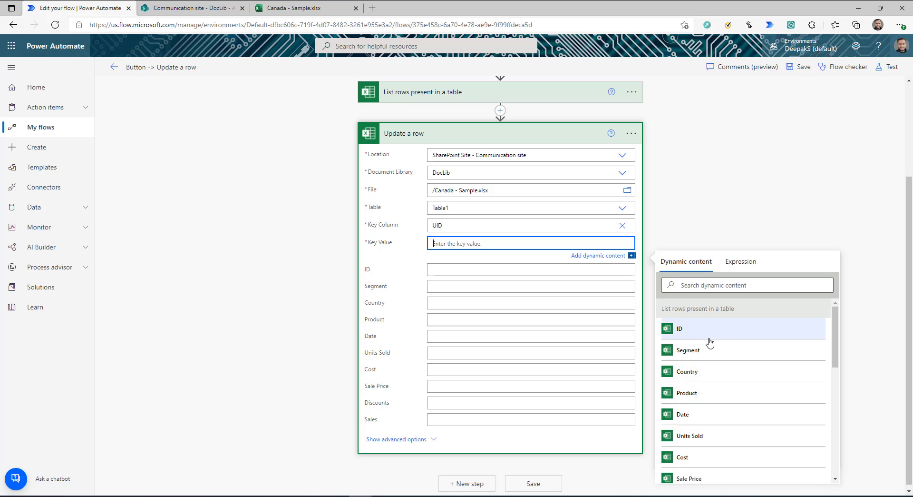
Step: Insert the ID dynamic content from List rows present in a table as the Key Value, and reopen Update a row inside Apply to each
click(695, 331)
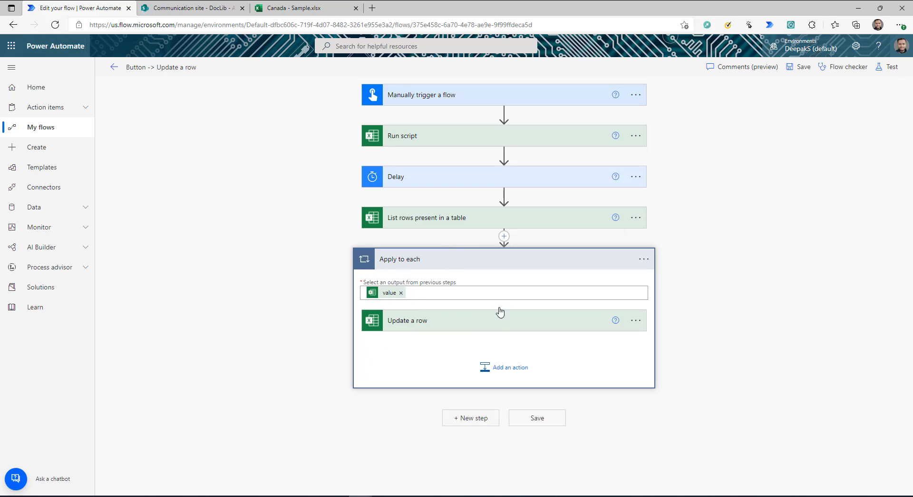
click(419, 222)
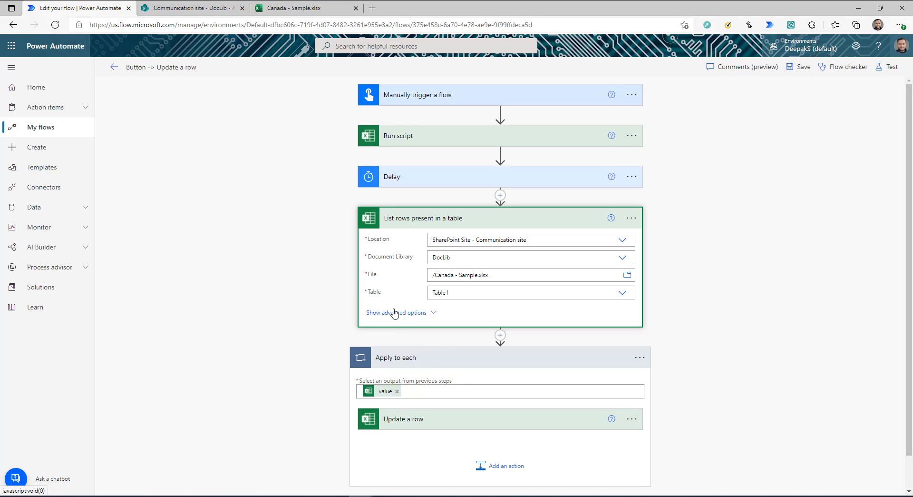
click(431, 220)
click(410, 320)
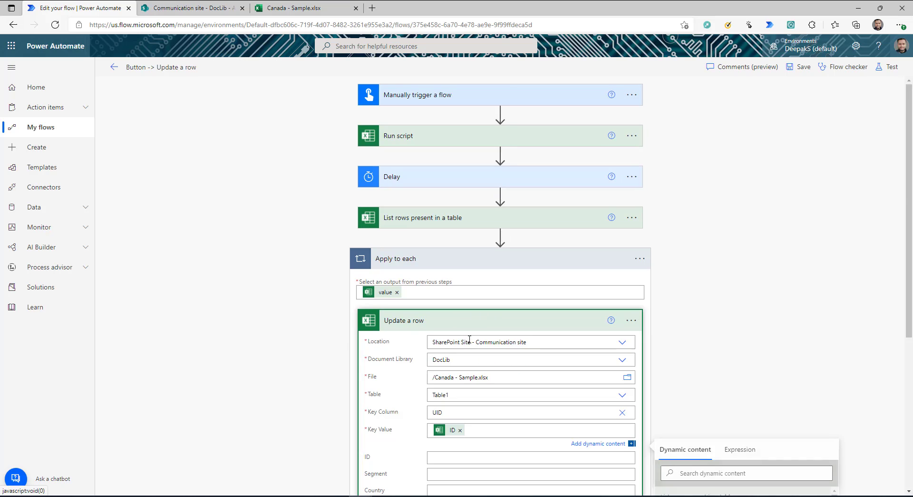
Step: Select the ID token in Key Value and enter the replacement expression items('Apply_to_each')?['ID'] without the @{ } wrapper
click(447, 243)
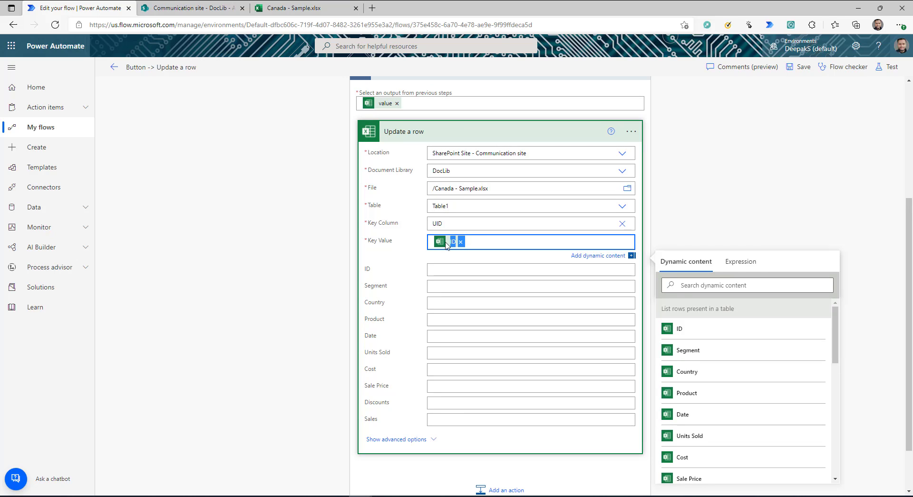
click(740, 265)
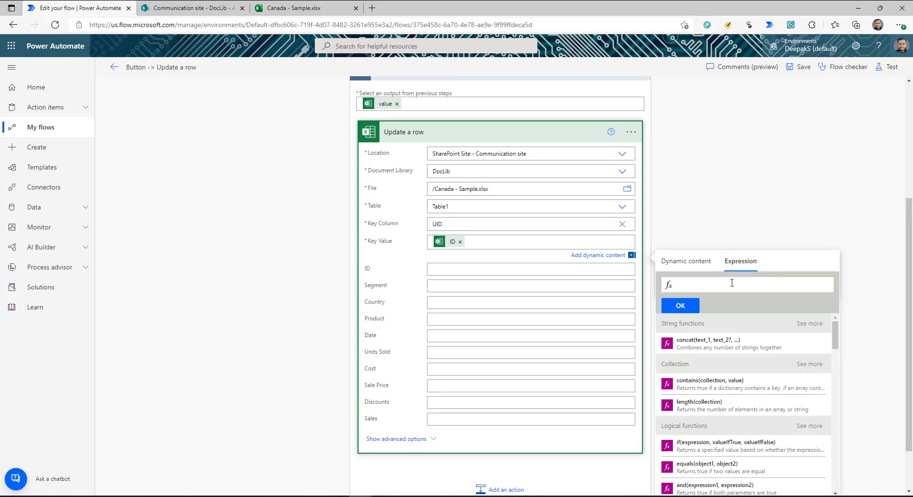
text(@{items('Apply_to_each')?['ID']})
key(Delete)
key(Delete)
drag(682, 284, 761, 284)
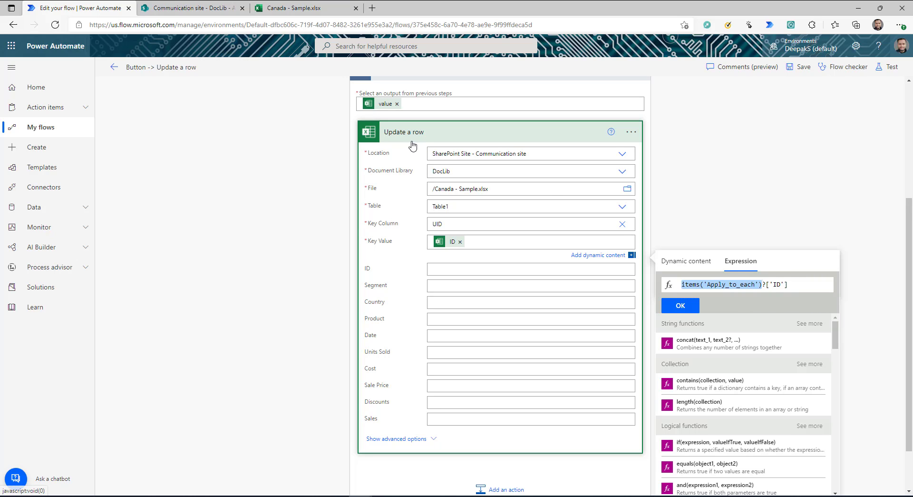
scroll(425, 116, up, 1)
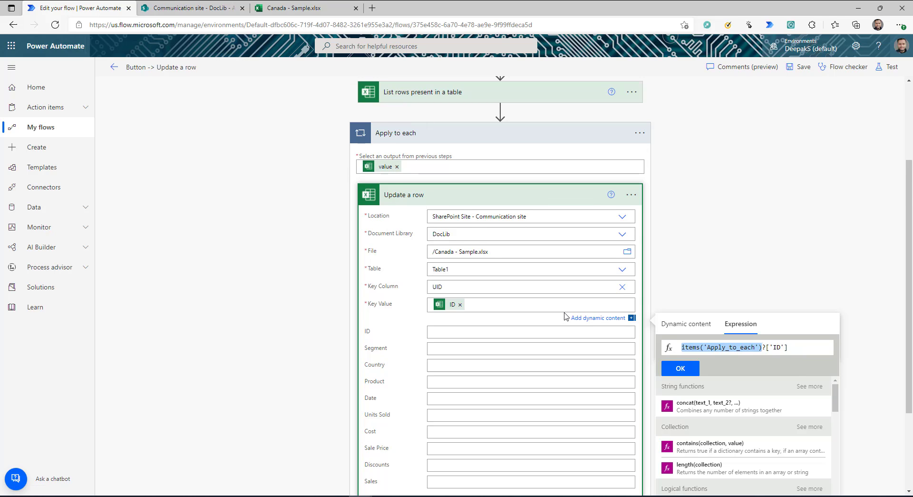
scroll(564, 315, down, 1)
Step: Change ID to UID in the expression and apply items('Apply_to_each')?['UID'] as the Key Value
double_click(776, 284)
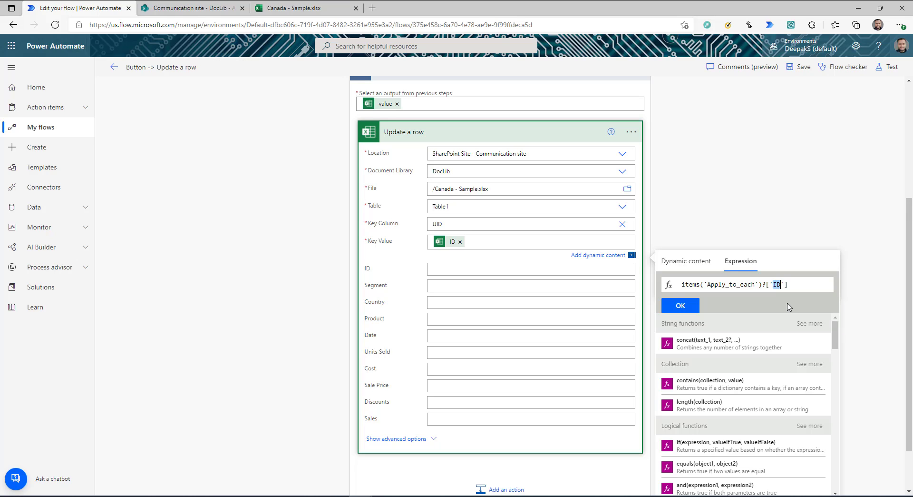
text(UID)
click(699, 308)
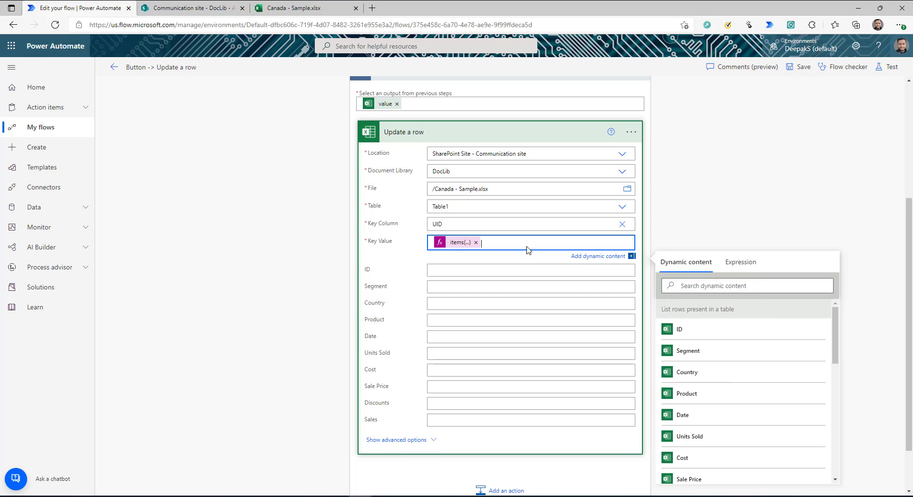
click(701, 230)
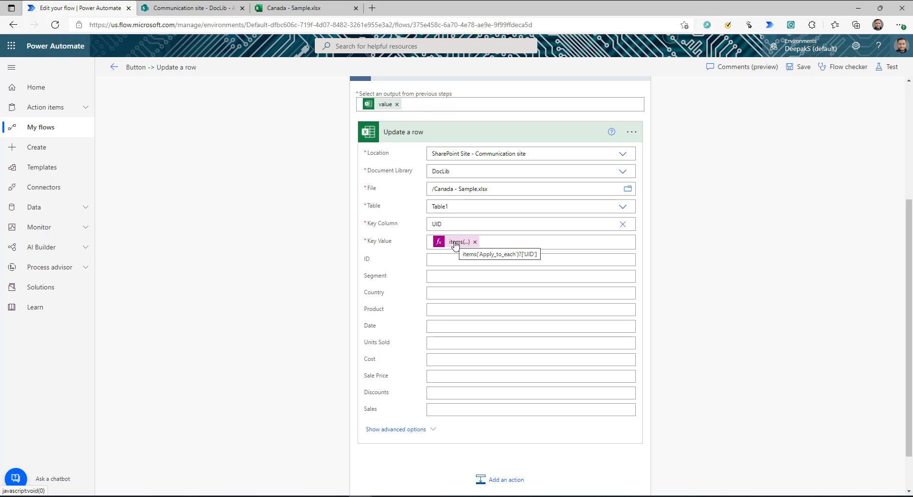
Step: Set the Cost field of Update a row to 500
scroll(455, 244, up, 4)
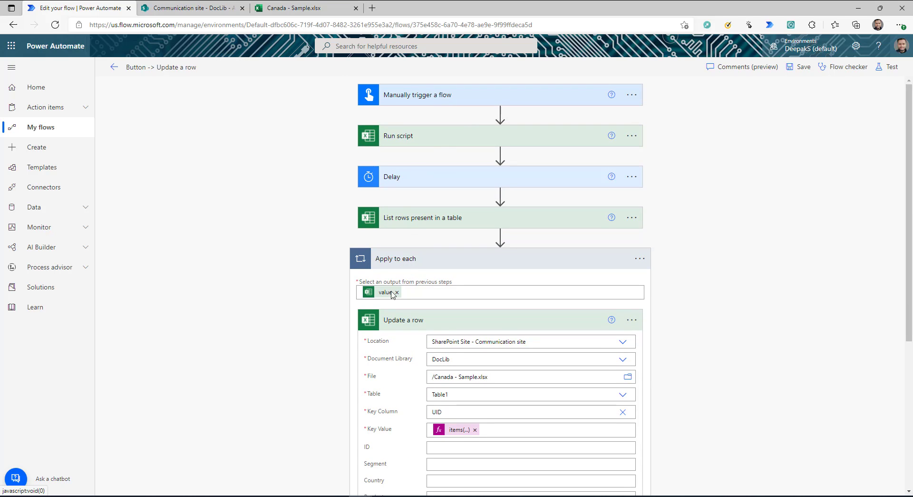
scroll(409, 330, down, 4)
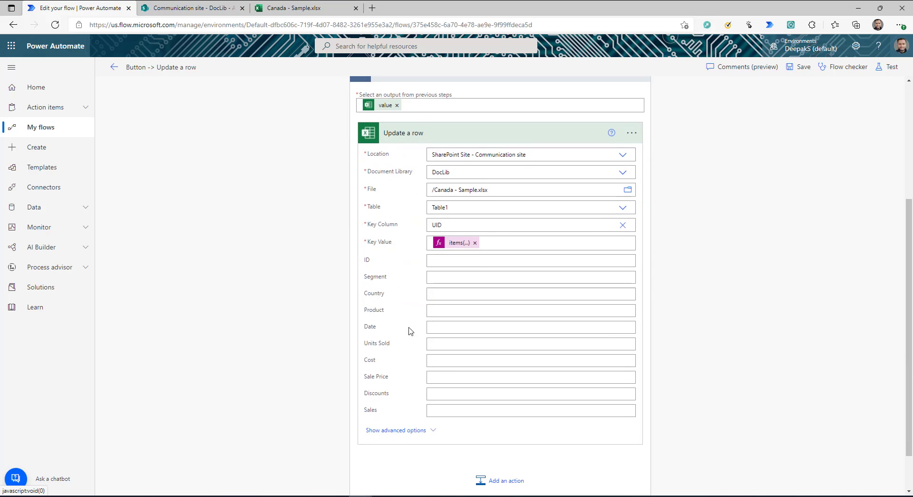
click(448, 356)
text(500)
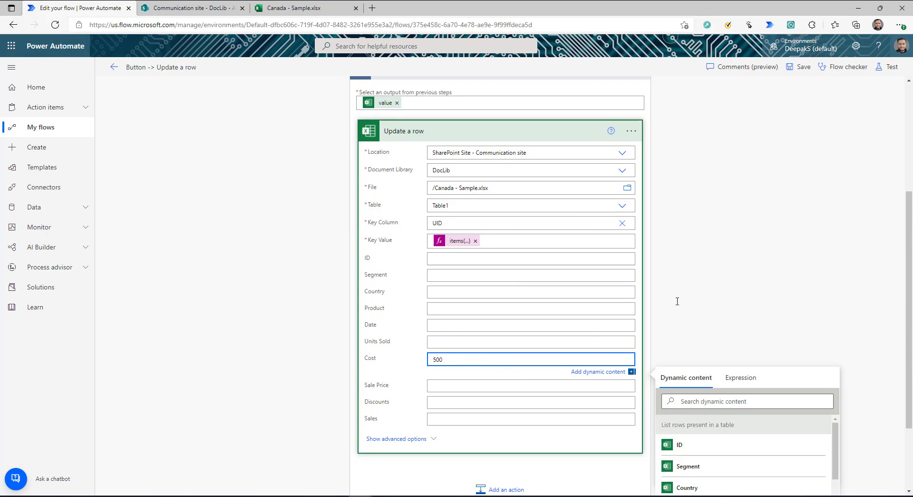
click(738, 299)
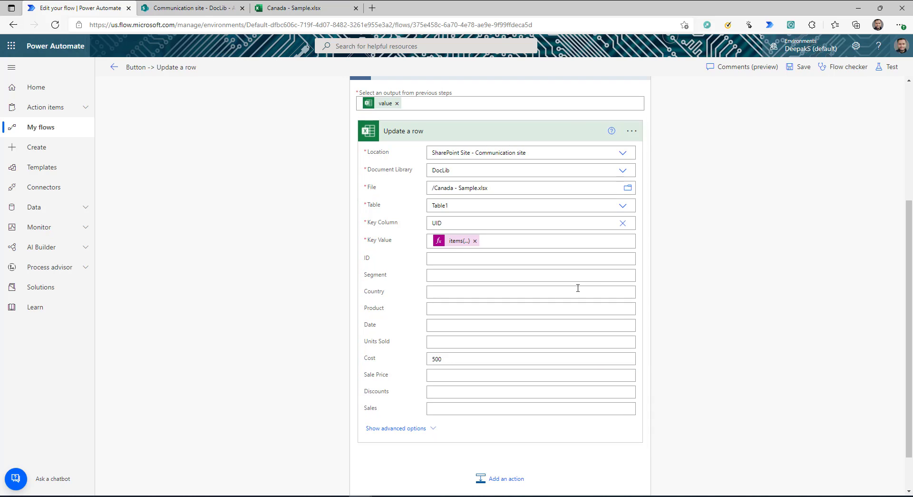
Step: Switch to the Excel workbook and filter the Segment column to Enterprise, showing only your own sorting and filtering
click(304, 7)
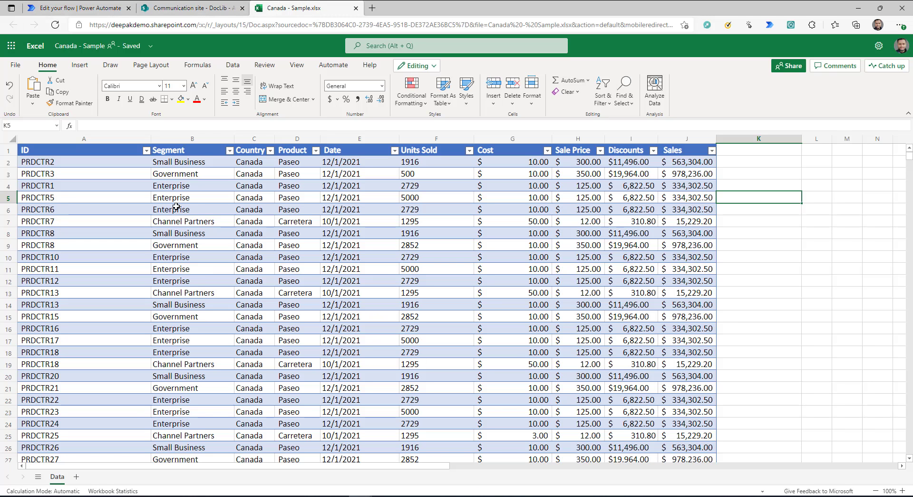
click(235, 151)
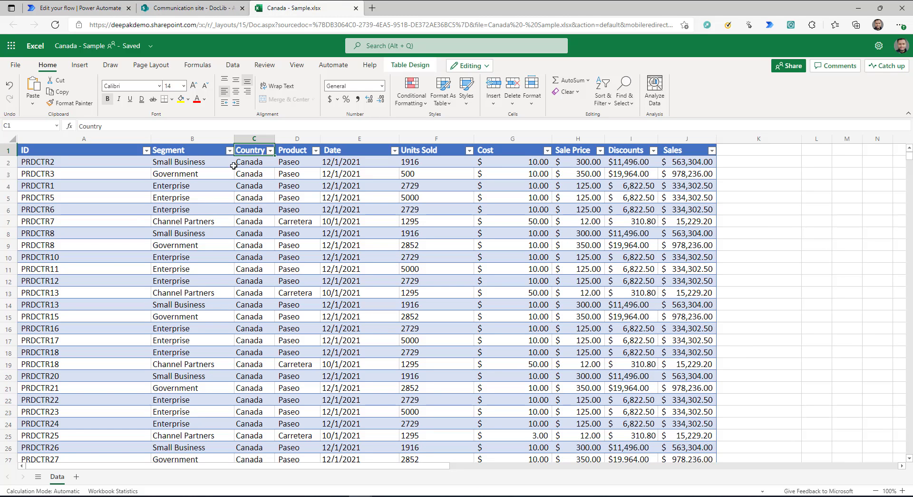
click(229, 151)
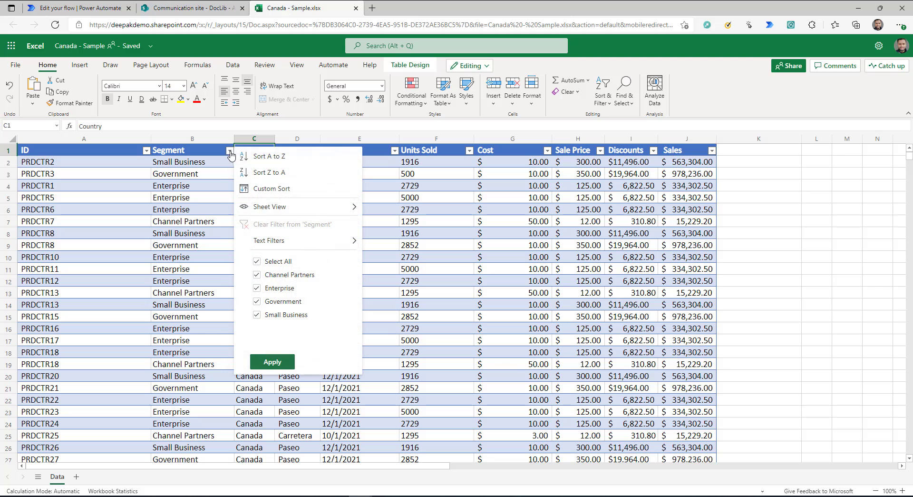
click(257, 261)
click(271, 361)
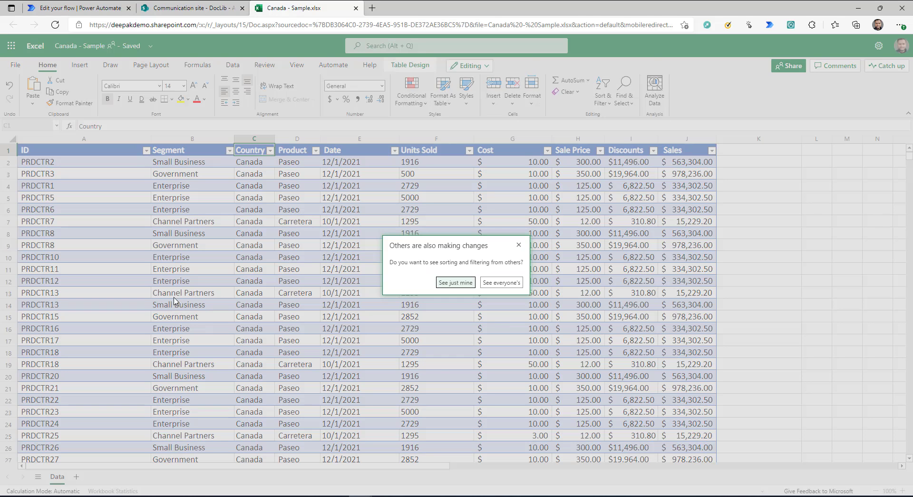
click(455, 283)
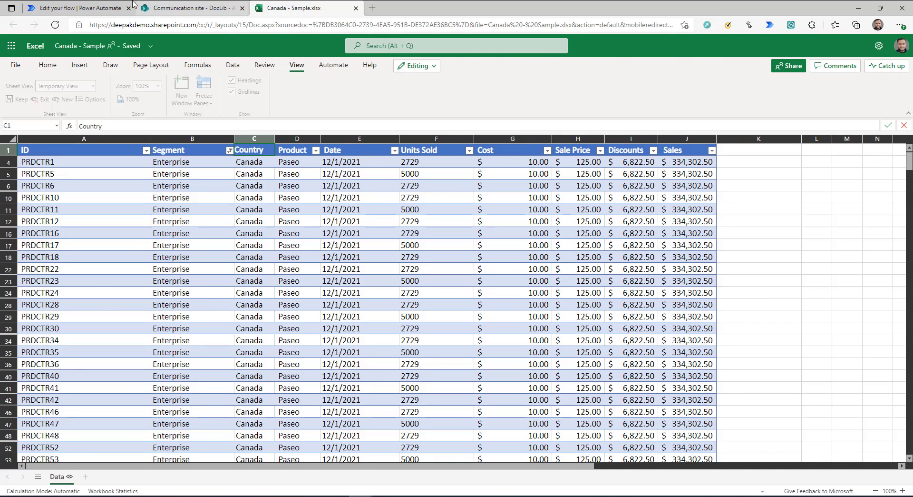
Step: Return to Power Automate, save the flow, and test it automatically with a recently used trigger
click(73, 8)
scroll(409, 333, up, 4)
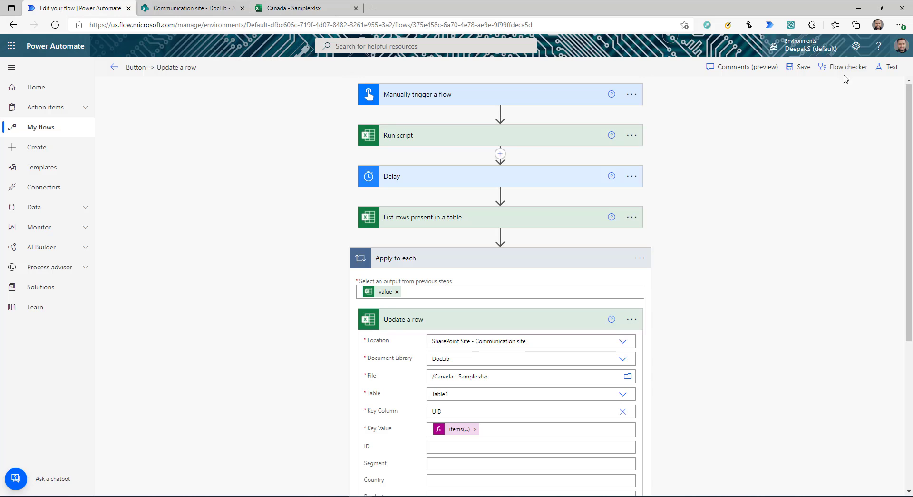
click(800, 67)
click(889, 67)
click(769, 116)
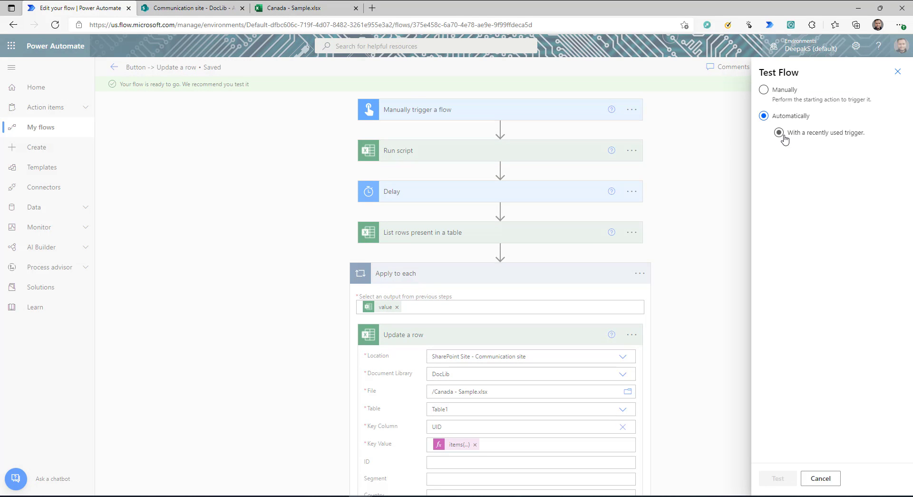
click(779, 135)
click(730, 278)
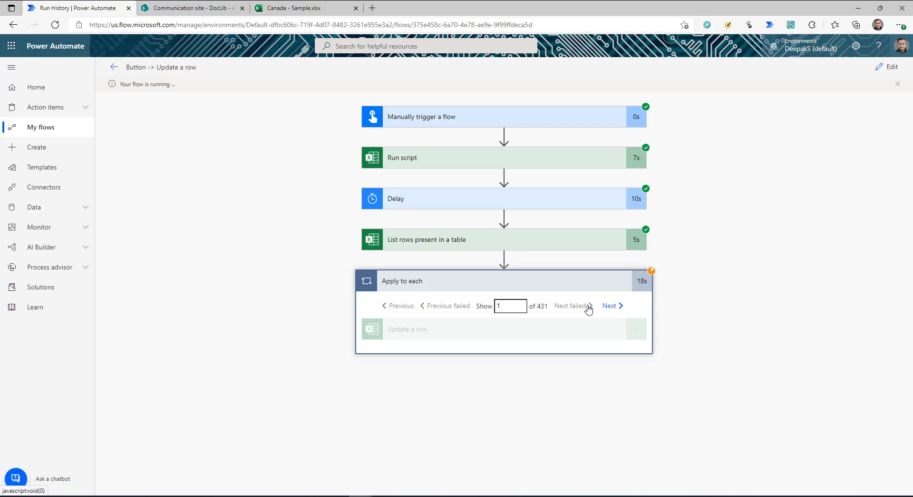
Step: Switch to the Excel workbook and examine the Cost and UID columns of the Enterprise rows while the flow runs
click(300, 6)
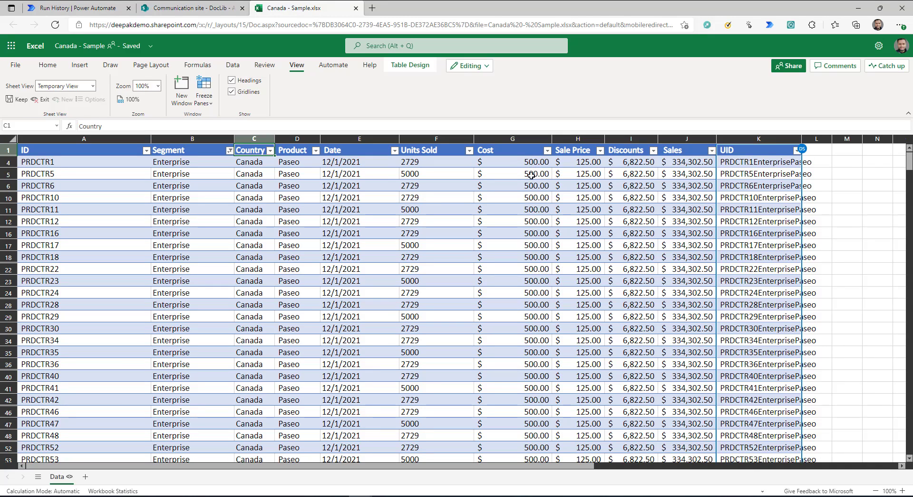
scroll(536, 376, down, 1)
scroll(536, 376, down, 3)
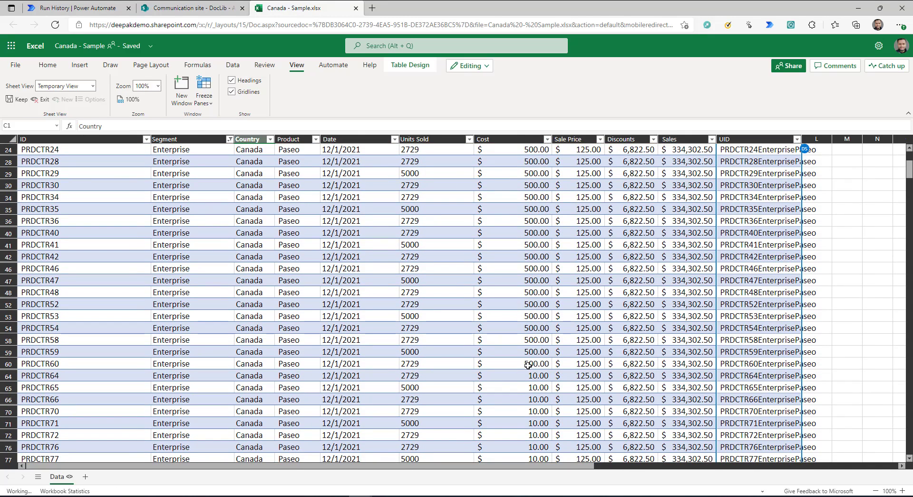
scroll(528, 365, down, 3)
scroll(519, 335, down, 2)
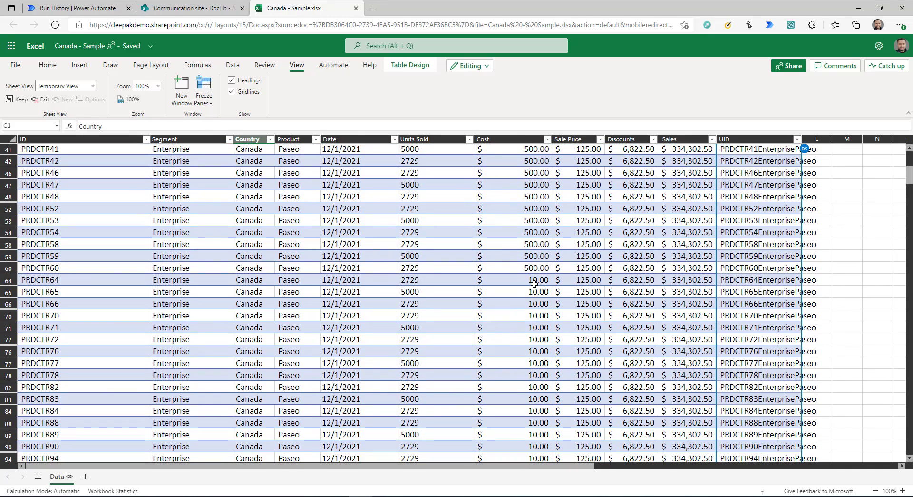
scroll(534, 306, down, 2)
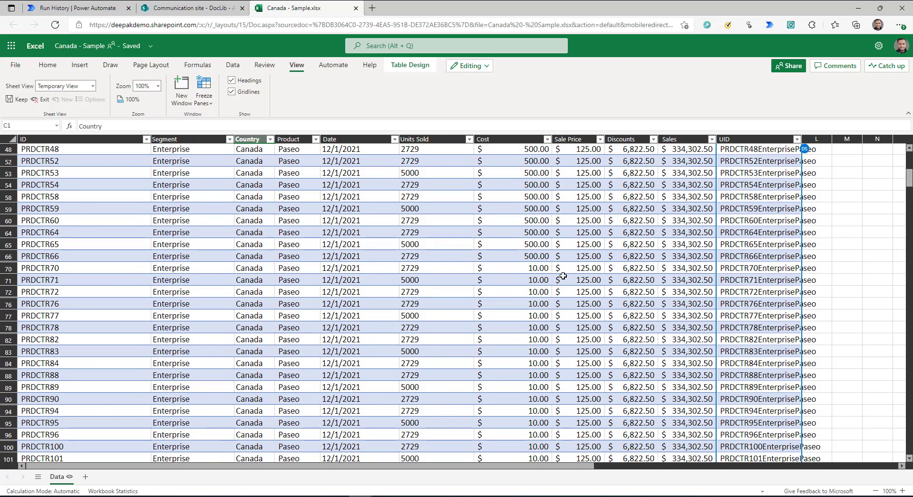
Step: Return to the flow in Power Automate and look over the Update a row settings inside Apply to each
click(104, 3)
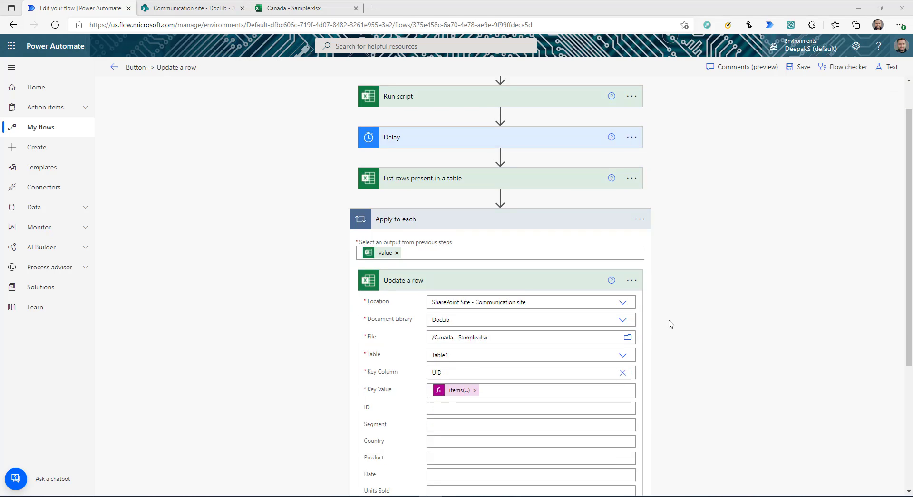
scroll(521, 278, down, 4)
scroll(485, 196, up, 4)
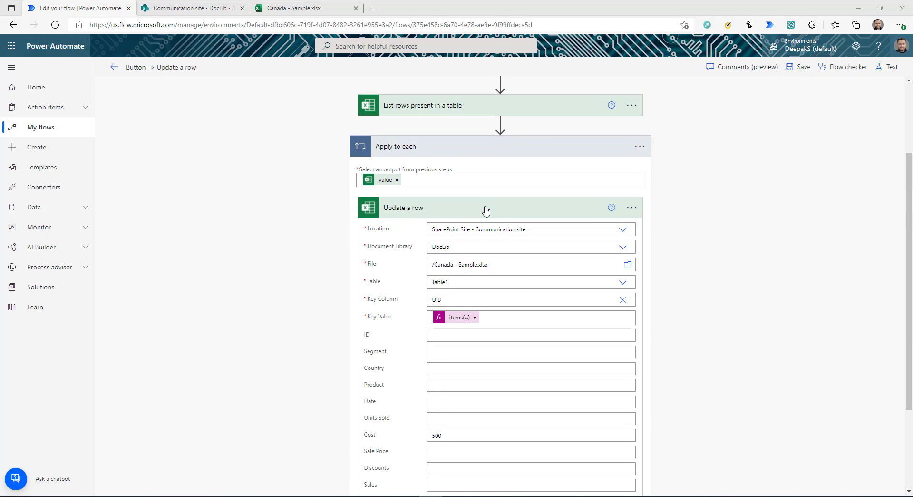
Step: Collapse Update a row and add an Excel Online (Business) Delete a row action below it inside Apply to each
click(485, 209)
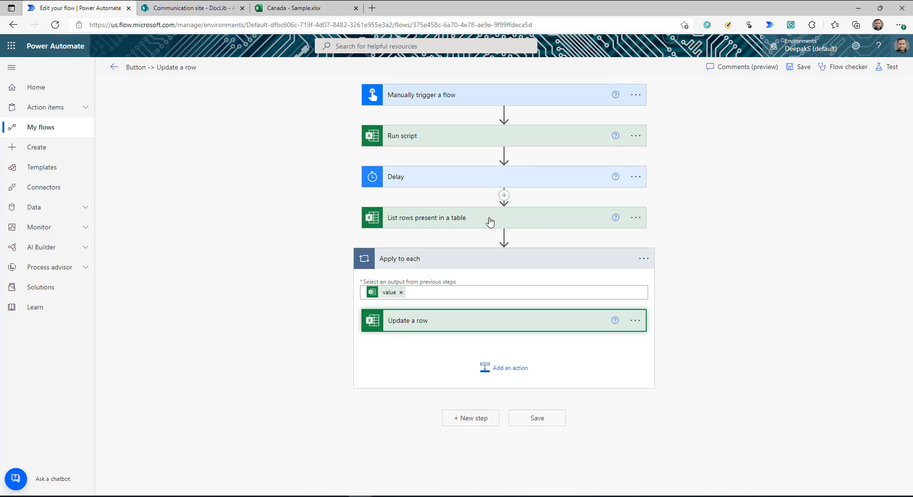
click(505, 371)
scroll(495, 362, down, 1)
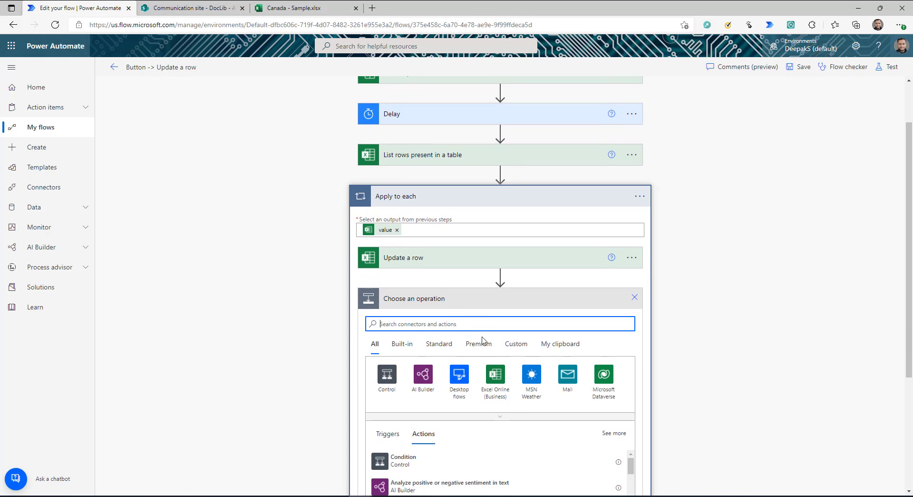
click(495, 374)
click(425, 371)
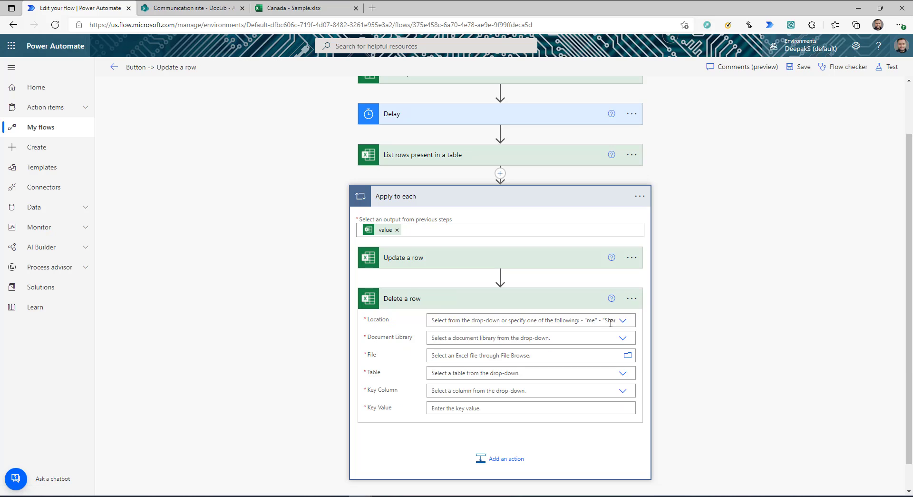
Step: Set Delete a row's location to SharePoint Site - Communication site and its document library to DocLib
click(618, 320)
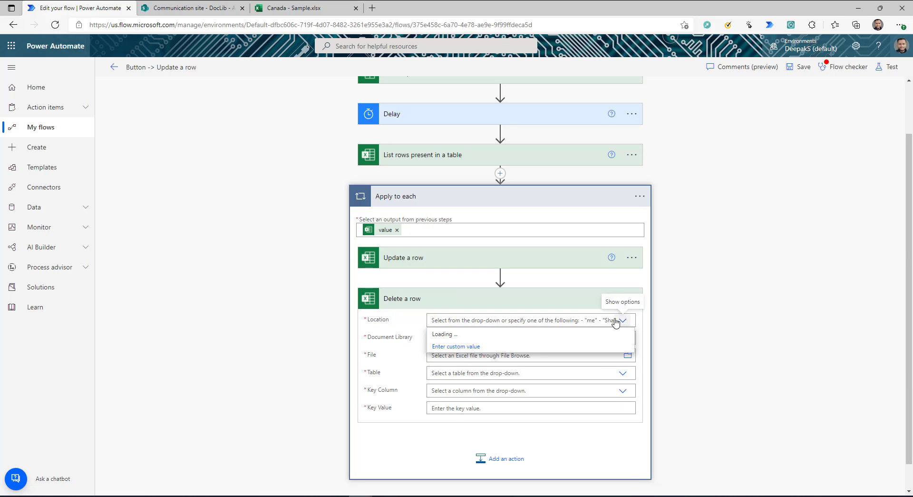
scroll(546, 398, down, 3)
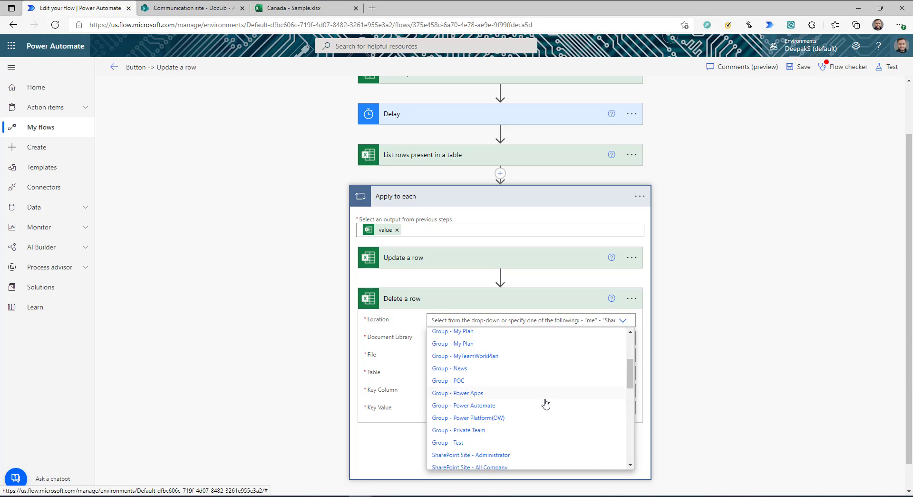
scroll(545, 401, down, 5)
click(521, 373)
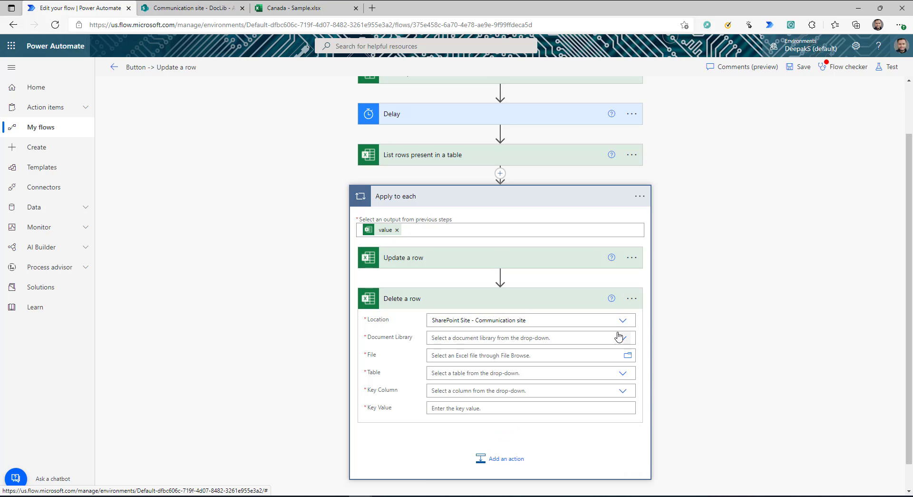
click(619, 338)
click(497, 364)
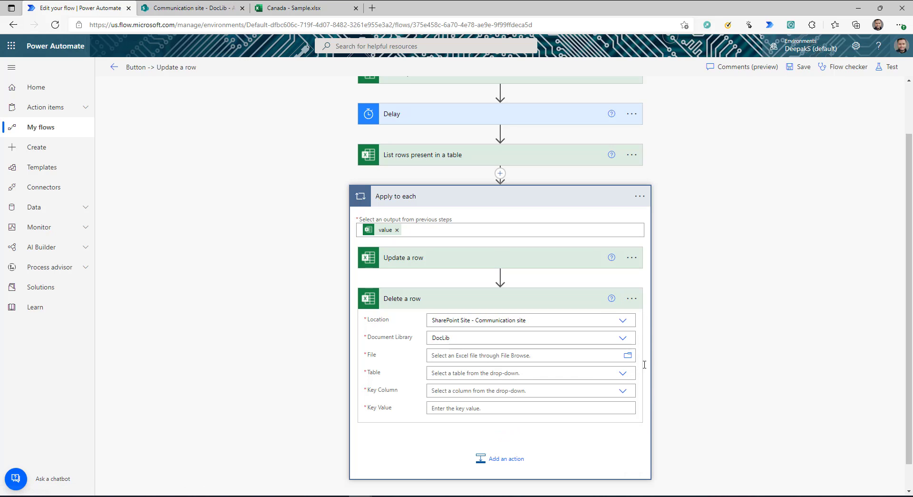
Step: Choose the file /Canada - Sample.xlsx and the table Table1 for the Delete a row action
click(628, 355)
click(683, 385)
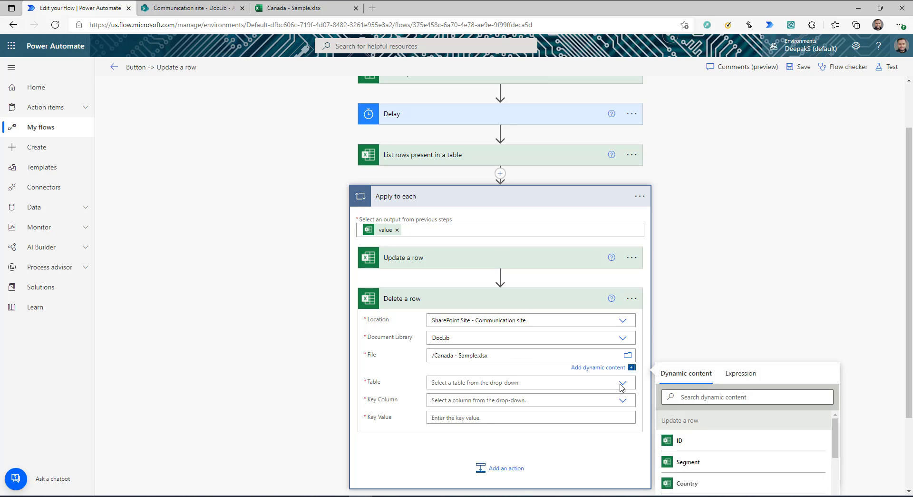
click(622, 383)
Step: Enter UID as a custom value for the key column of the Delete a row action
click(621, 361)
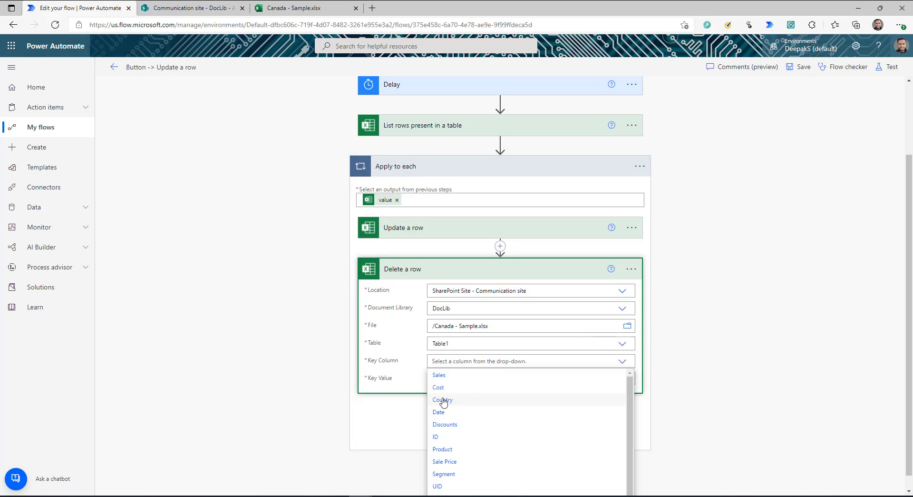
scroll(471, 413, down, 1)
click(459, 489)
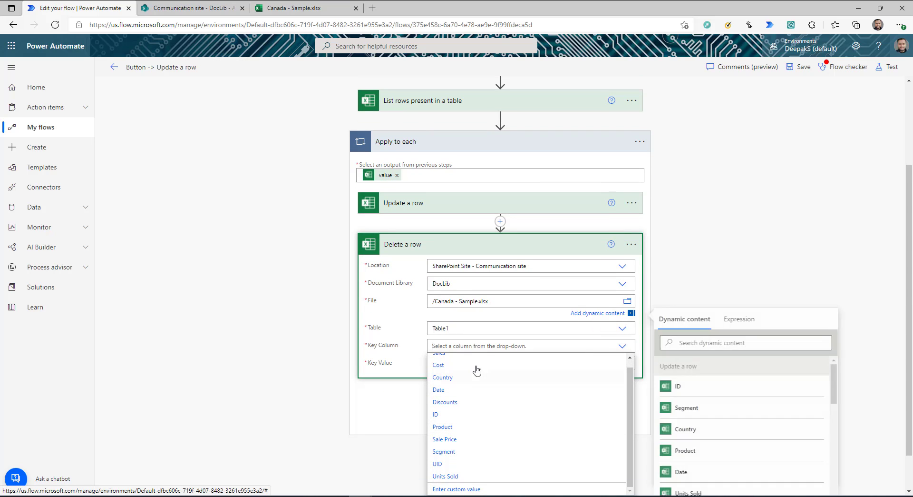
text(U)
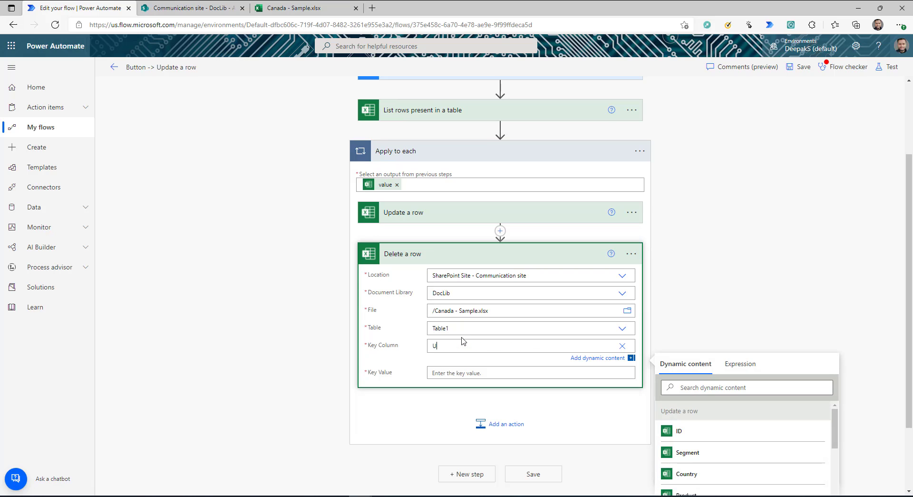
text(ID)
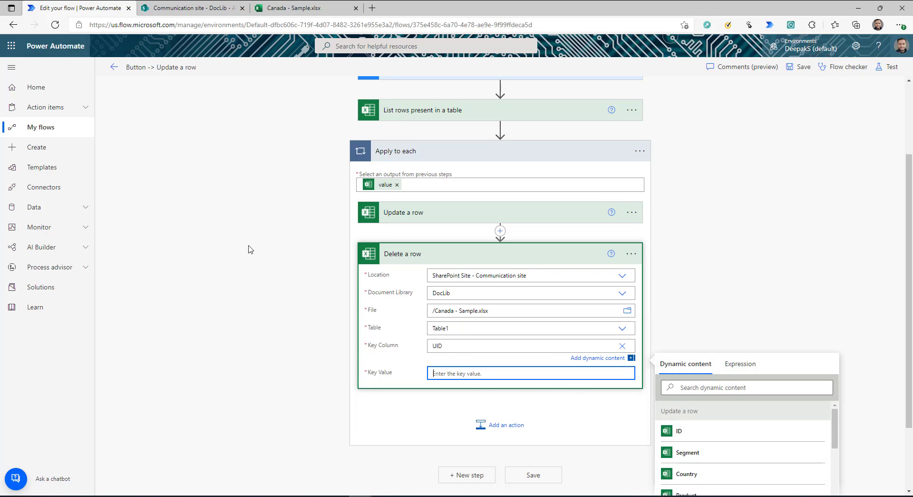
Step: Copy the items('Apply_to_each')?['UID'] expression from Update a row's key value into Delete a row's key value
click(423, 227)
scroll(438, 313, down, 3)
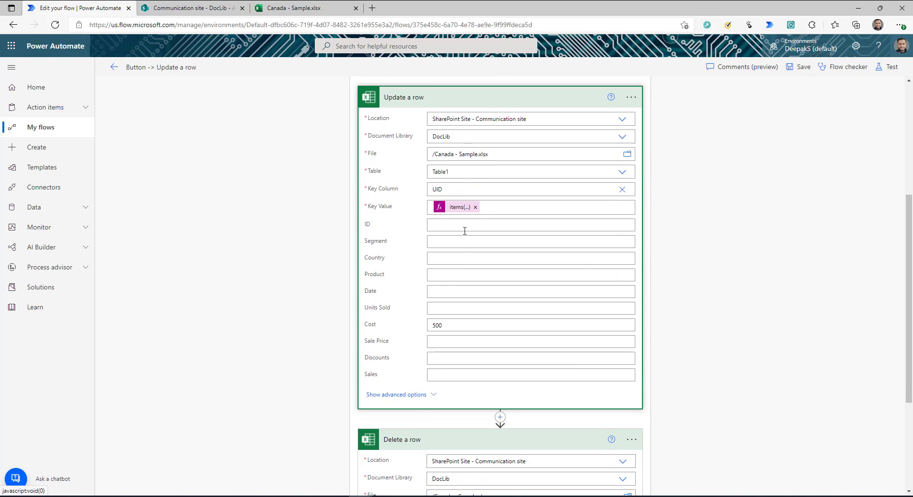
click(459, 205)
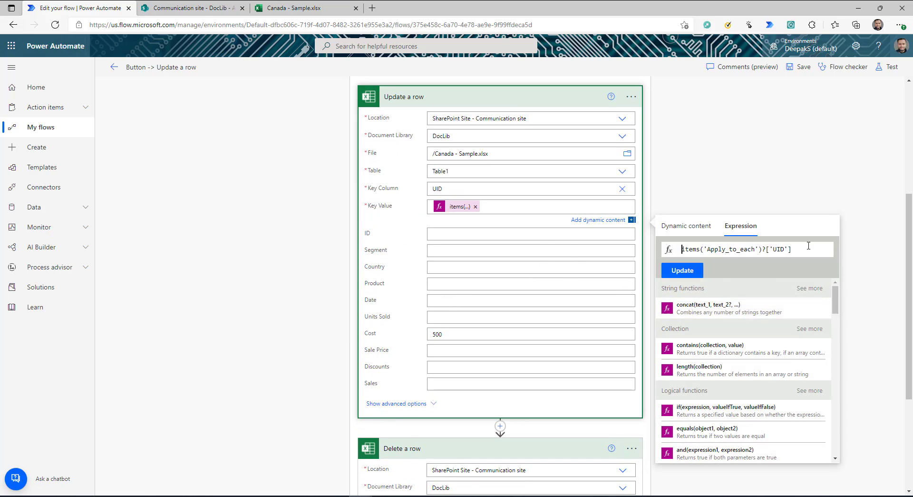
click(570, 253)
Step: Delete the Update a row action from Apply to each
click(631, 116)
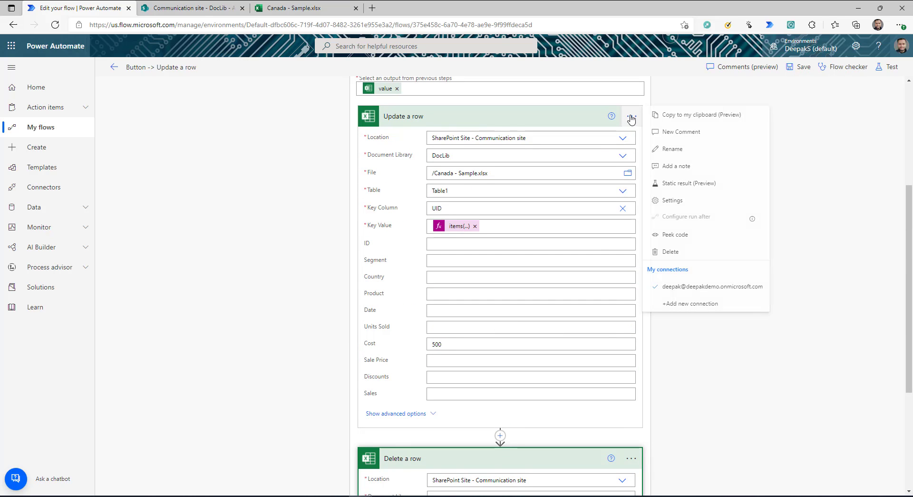
click(671, 252)
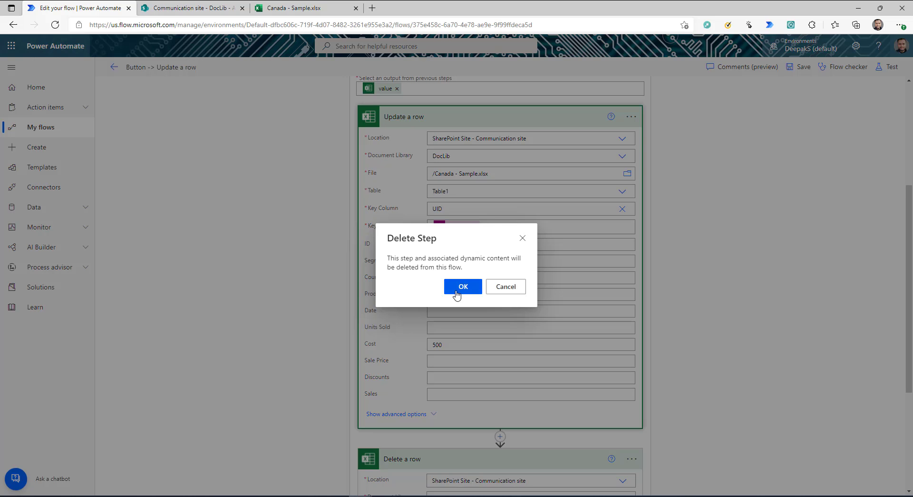
click(457, 285)
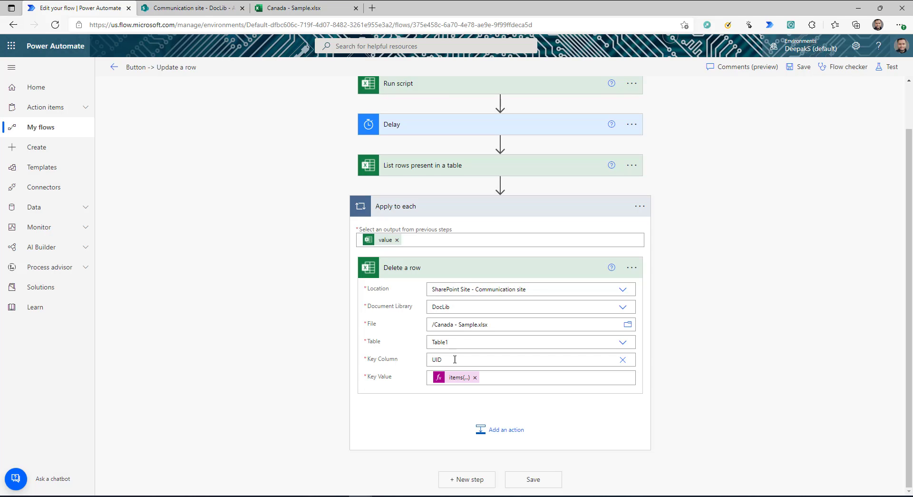
Step: Check the workbook's Enterprise rows against the filter query in List rows present in a table, and save the flow
click(261, 6)
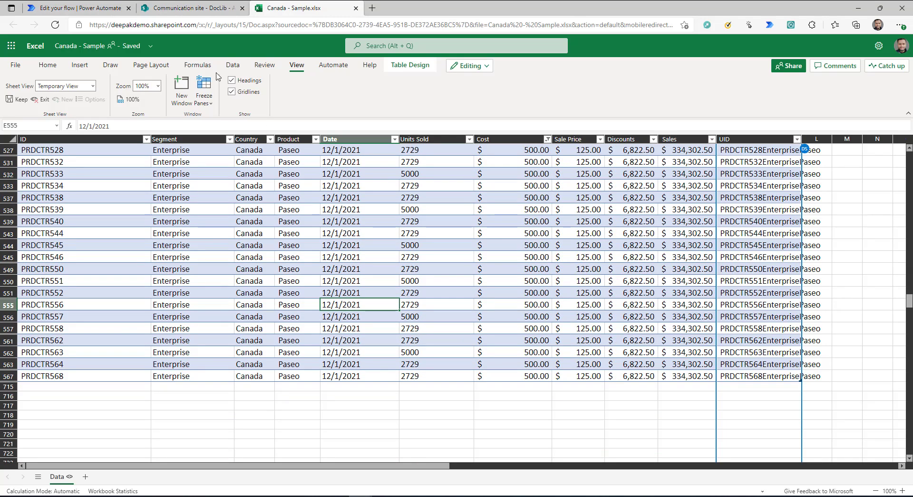
click(95, 7)
click(459, 166)
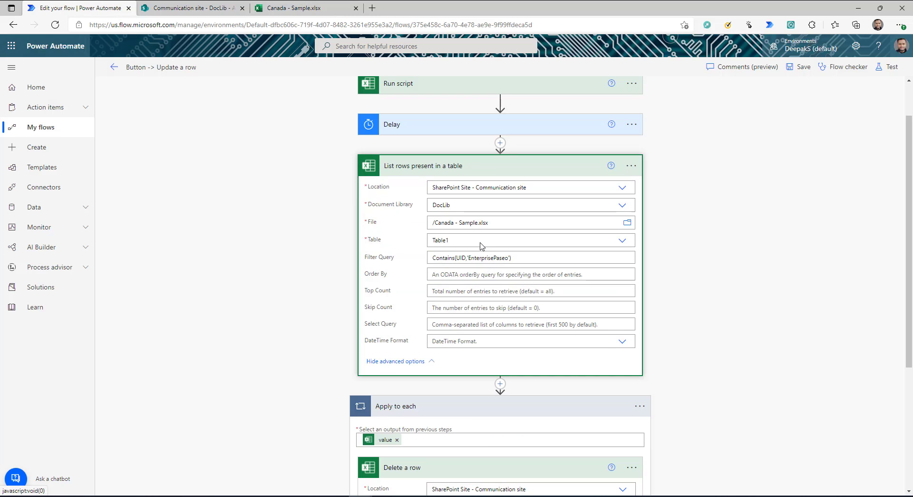
click(801, 67)
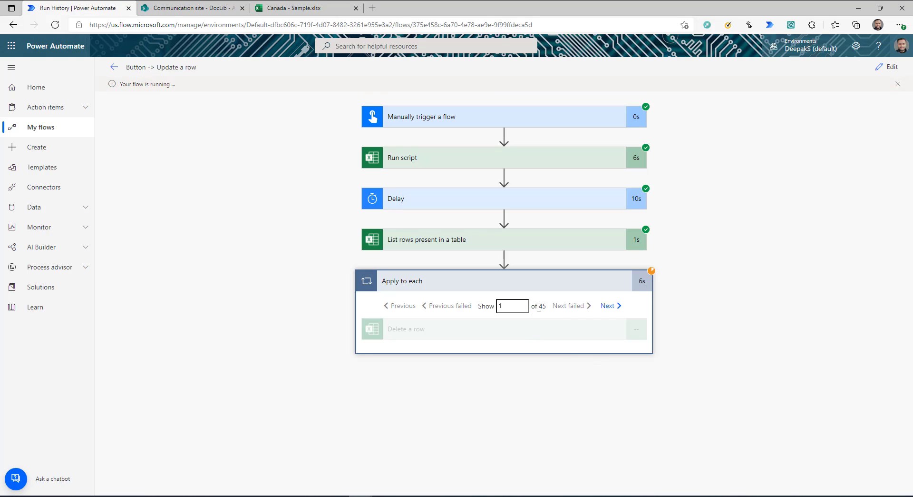
Step: Examine the Enterprise rows in the Excel workbook while the flow runs, and open the Delete a row run details
double_click(540, 307)
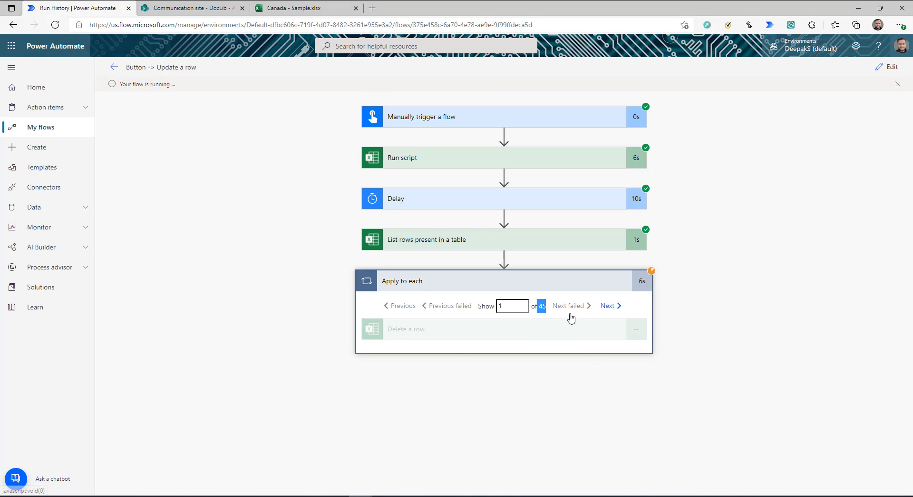
click(294, 6)
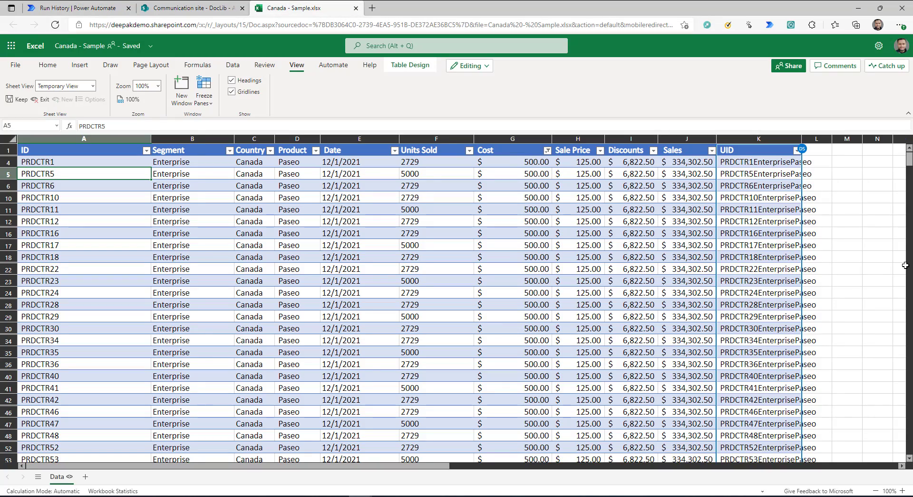
scroll(659, 292, down, 6)
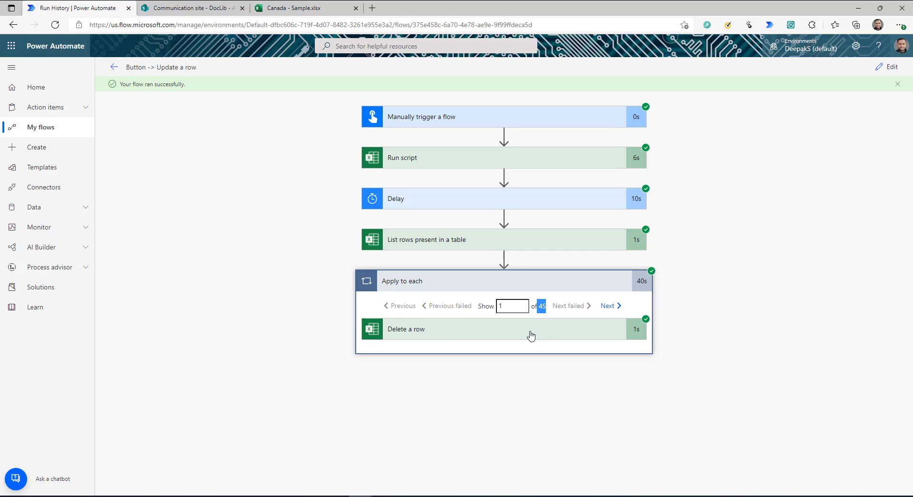
click(531, 335)
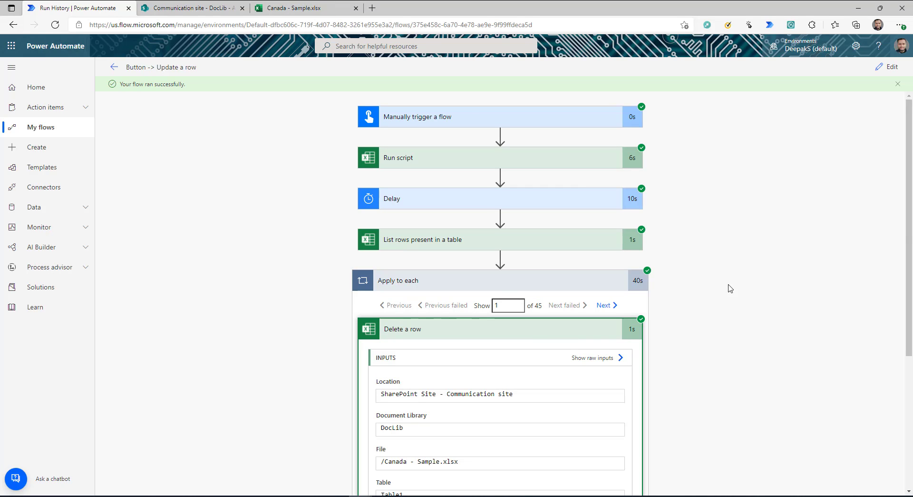
Step: Switch to the Excel workbook and check the Segment column's filter values for remaining Enterprise rows
click(295, 8)
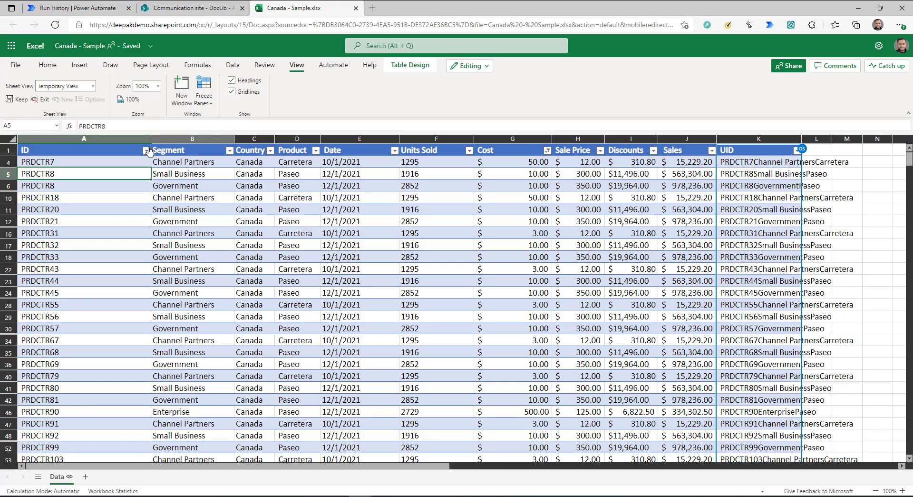
click(229, 152)
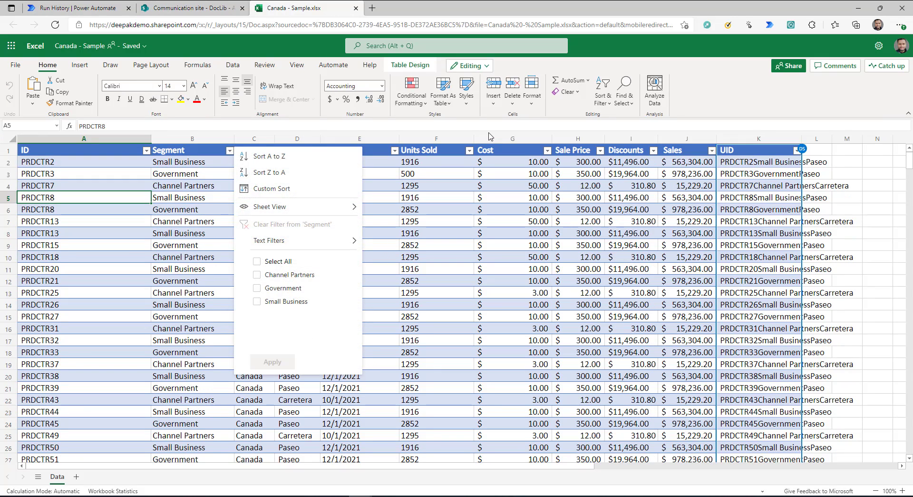
click(485, 130)
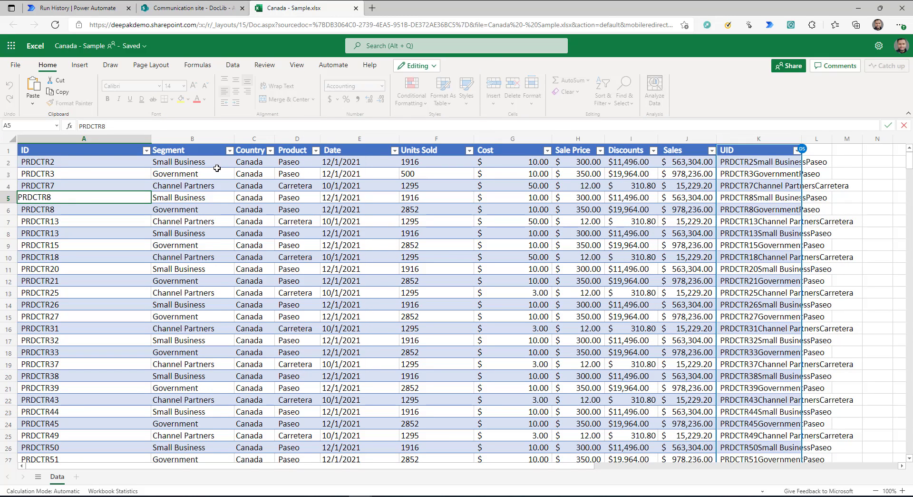
click(230, 151)
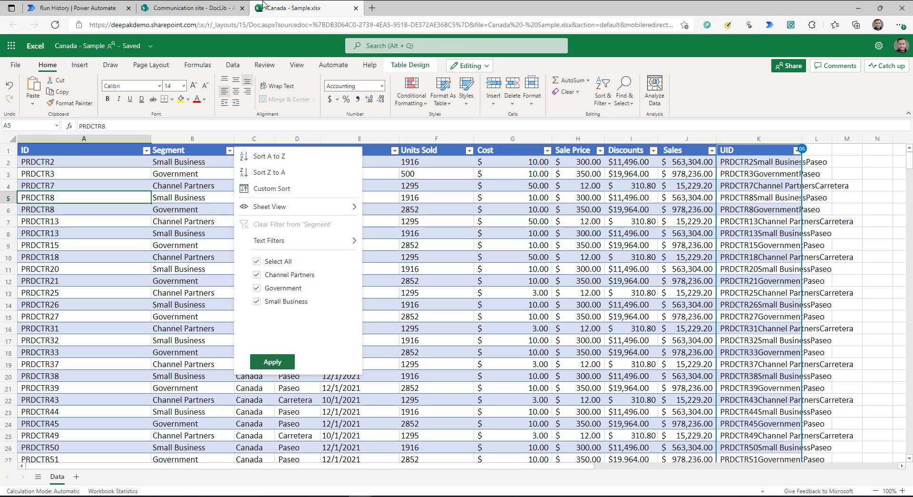
Step: Return to the flow run in Power Automate and look over the Delete a row inputs, including its key value
click(79, 7)
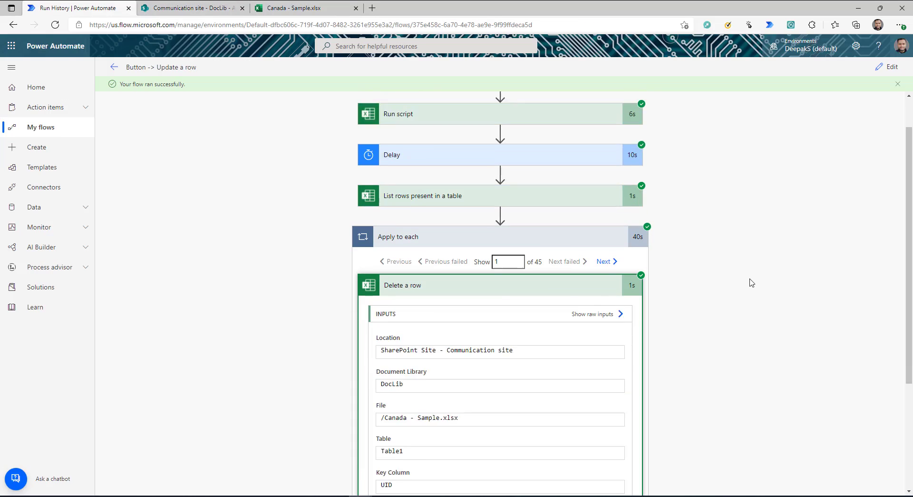
scroll(750, 283, down, 3)
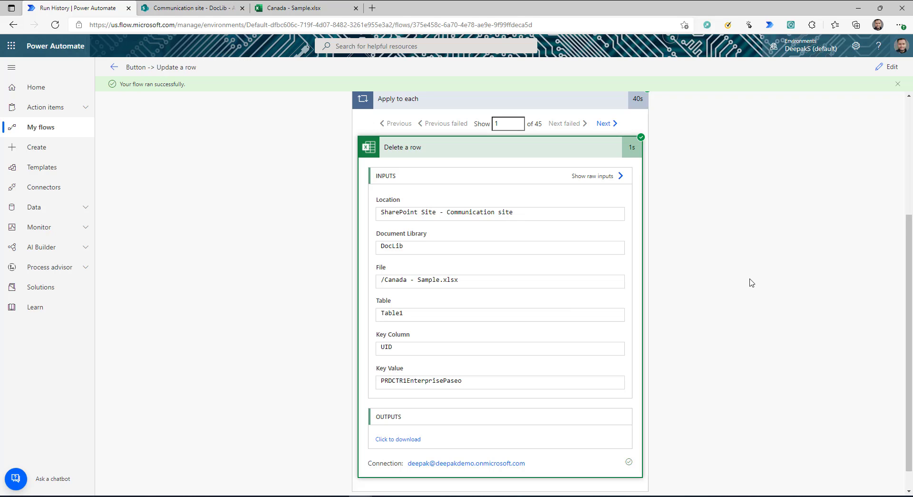
scroll(750, 283, up, 4)
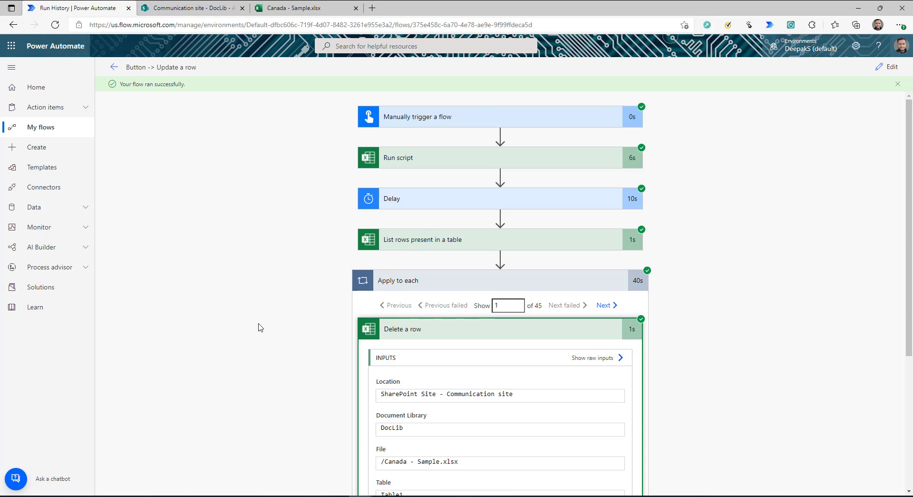